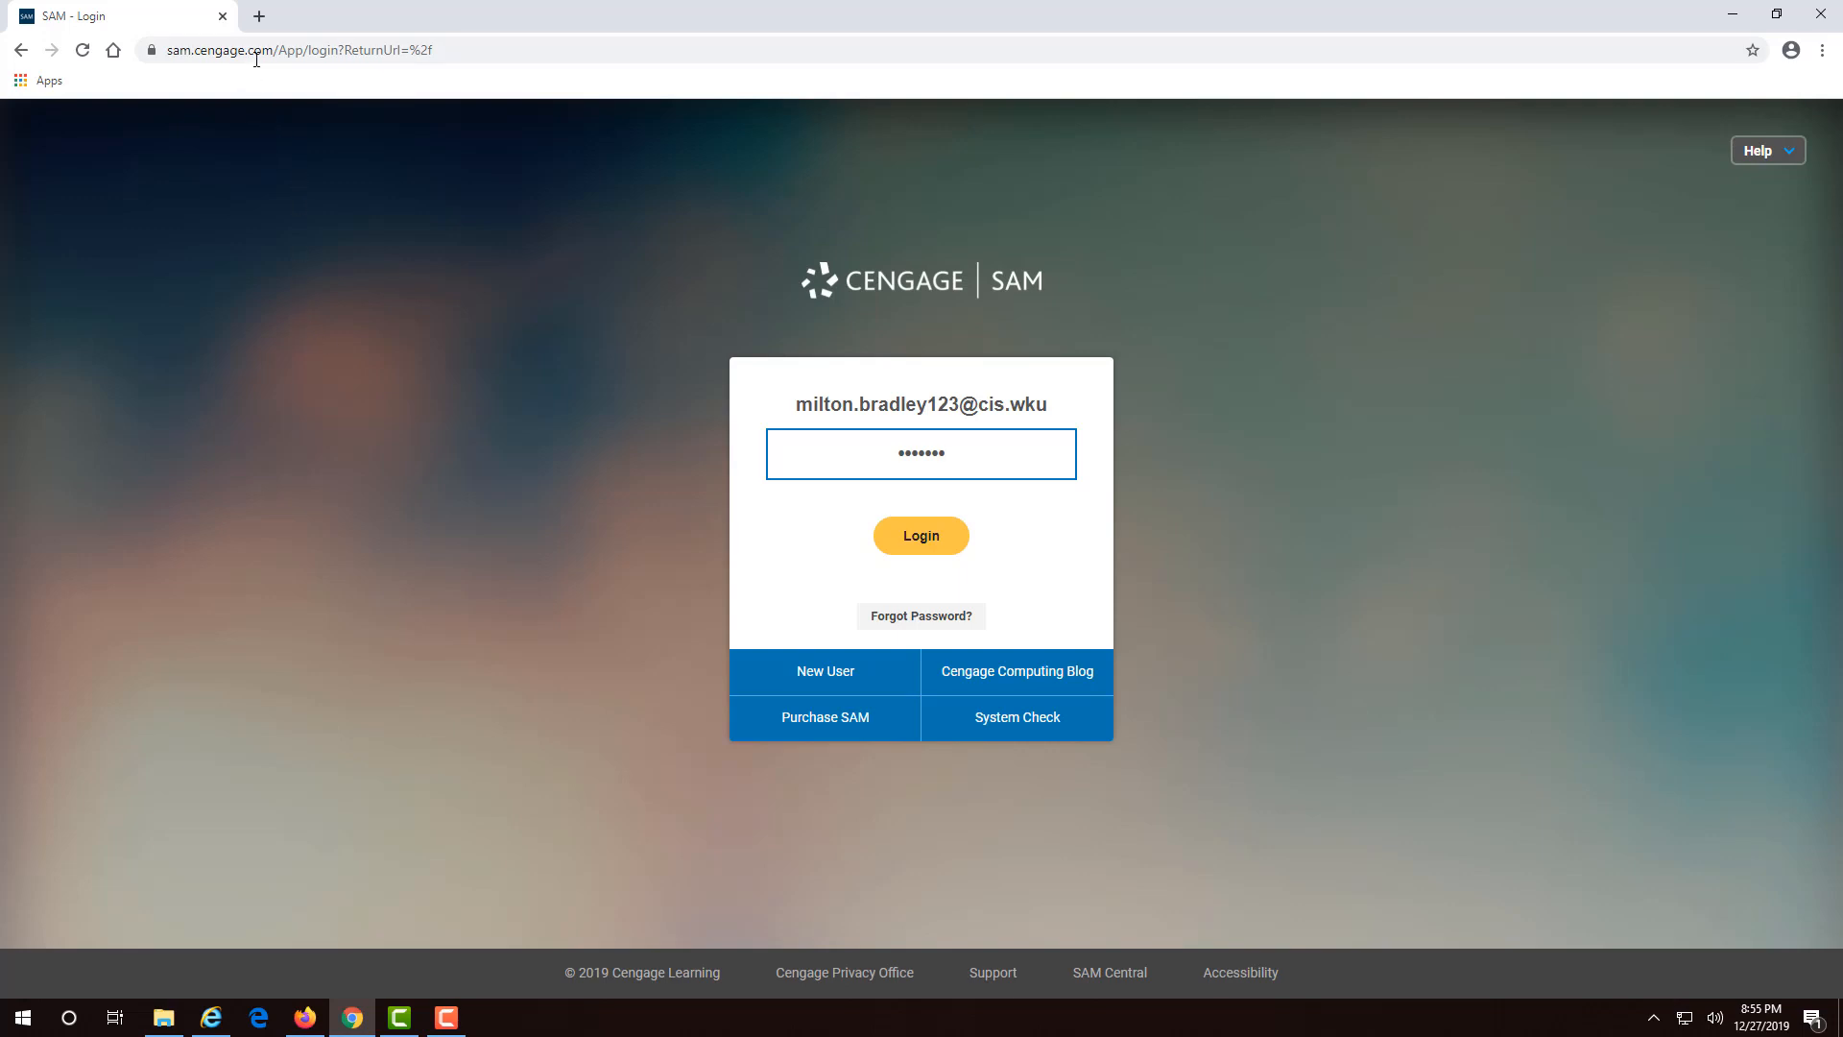
# - Sign in to SAM with the entered username and password to reach the User Profile form
pyautogui.click(778, 405)
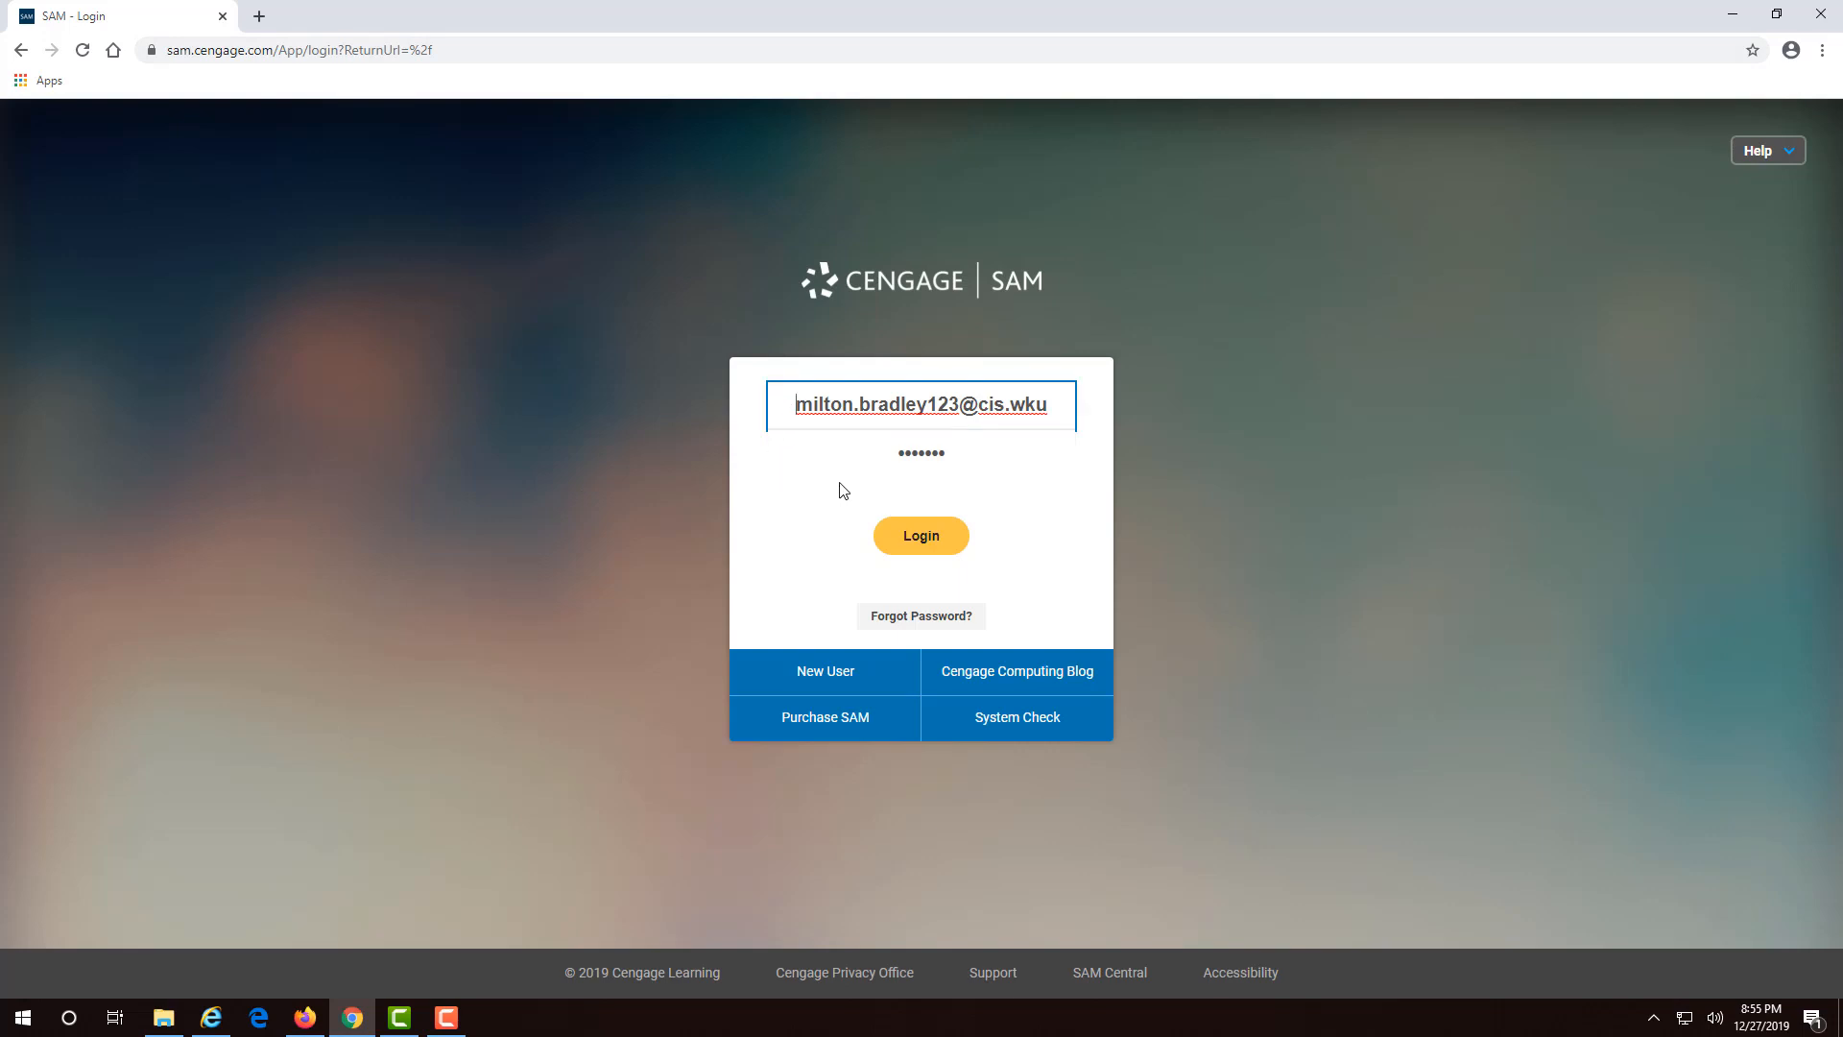
pyautogui.click(879, 454)
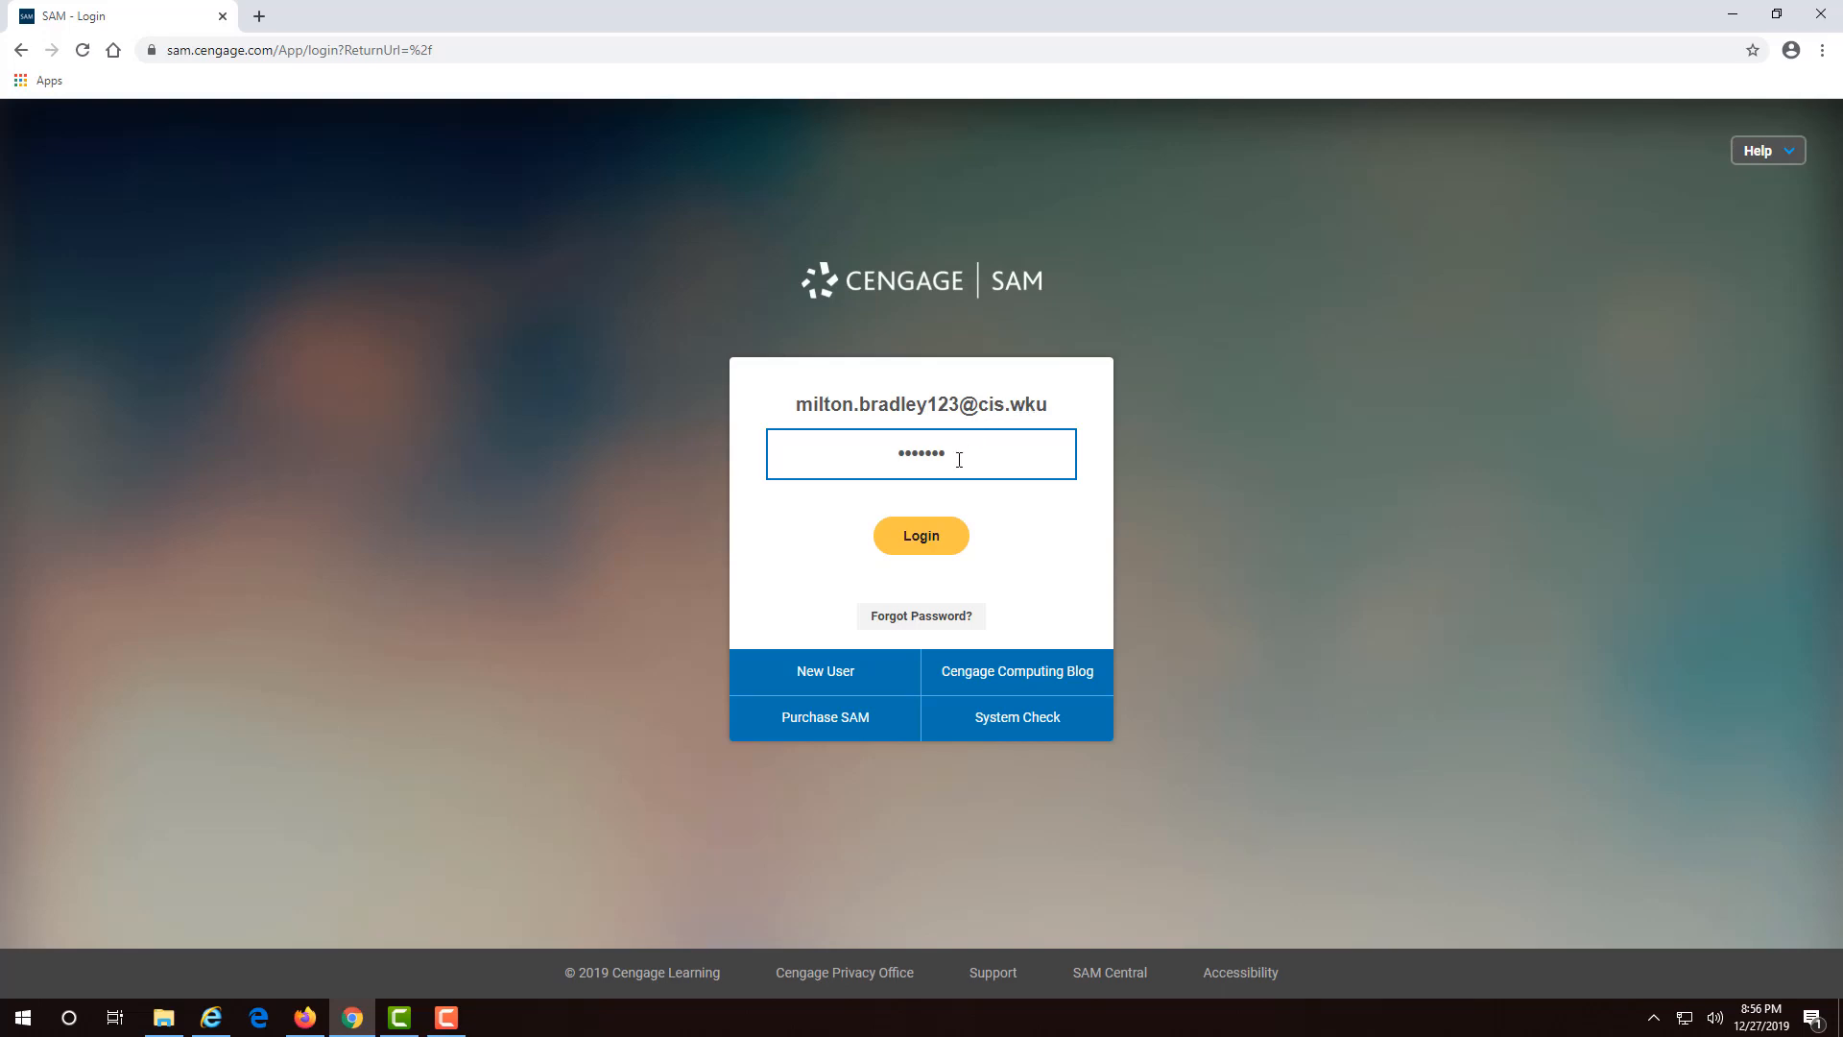
pyautogui.click(904, 541)
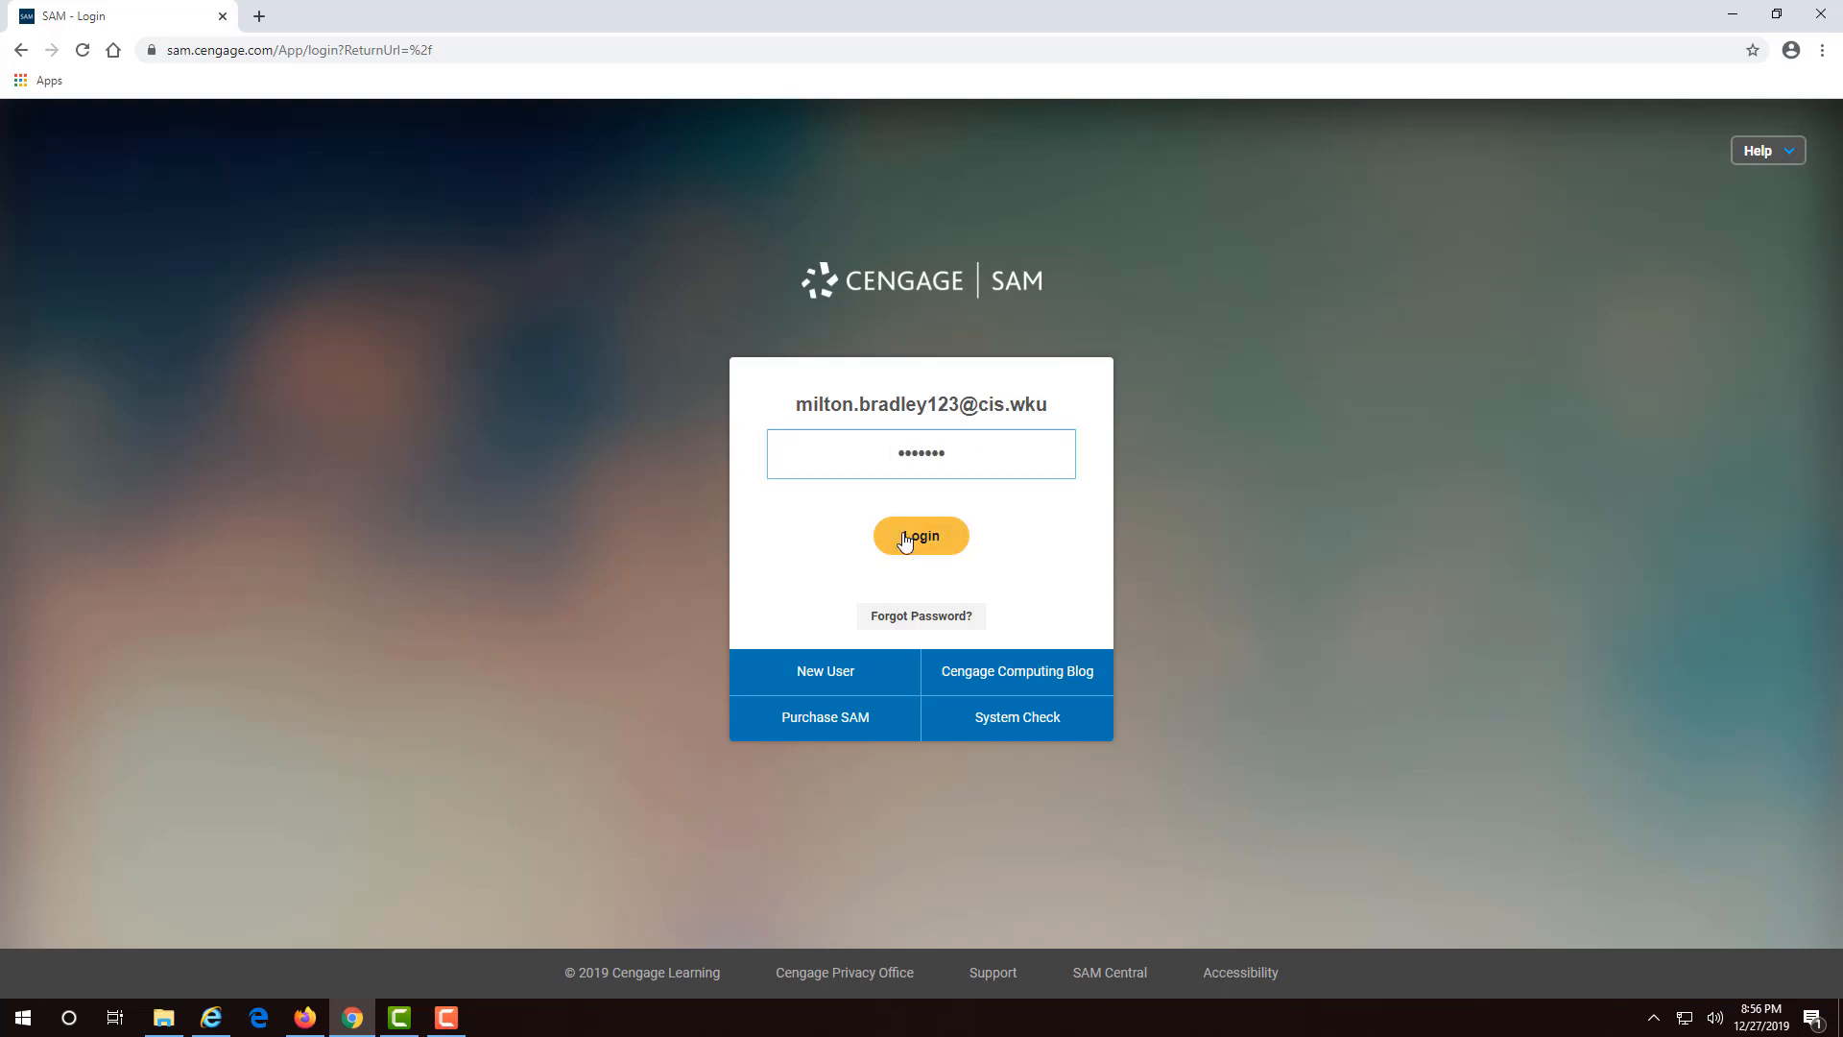
pyautogui.click(905, 540)
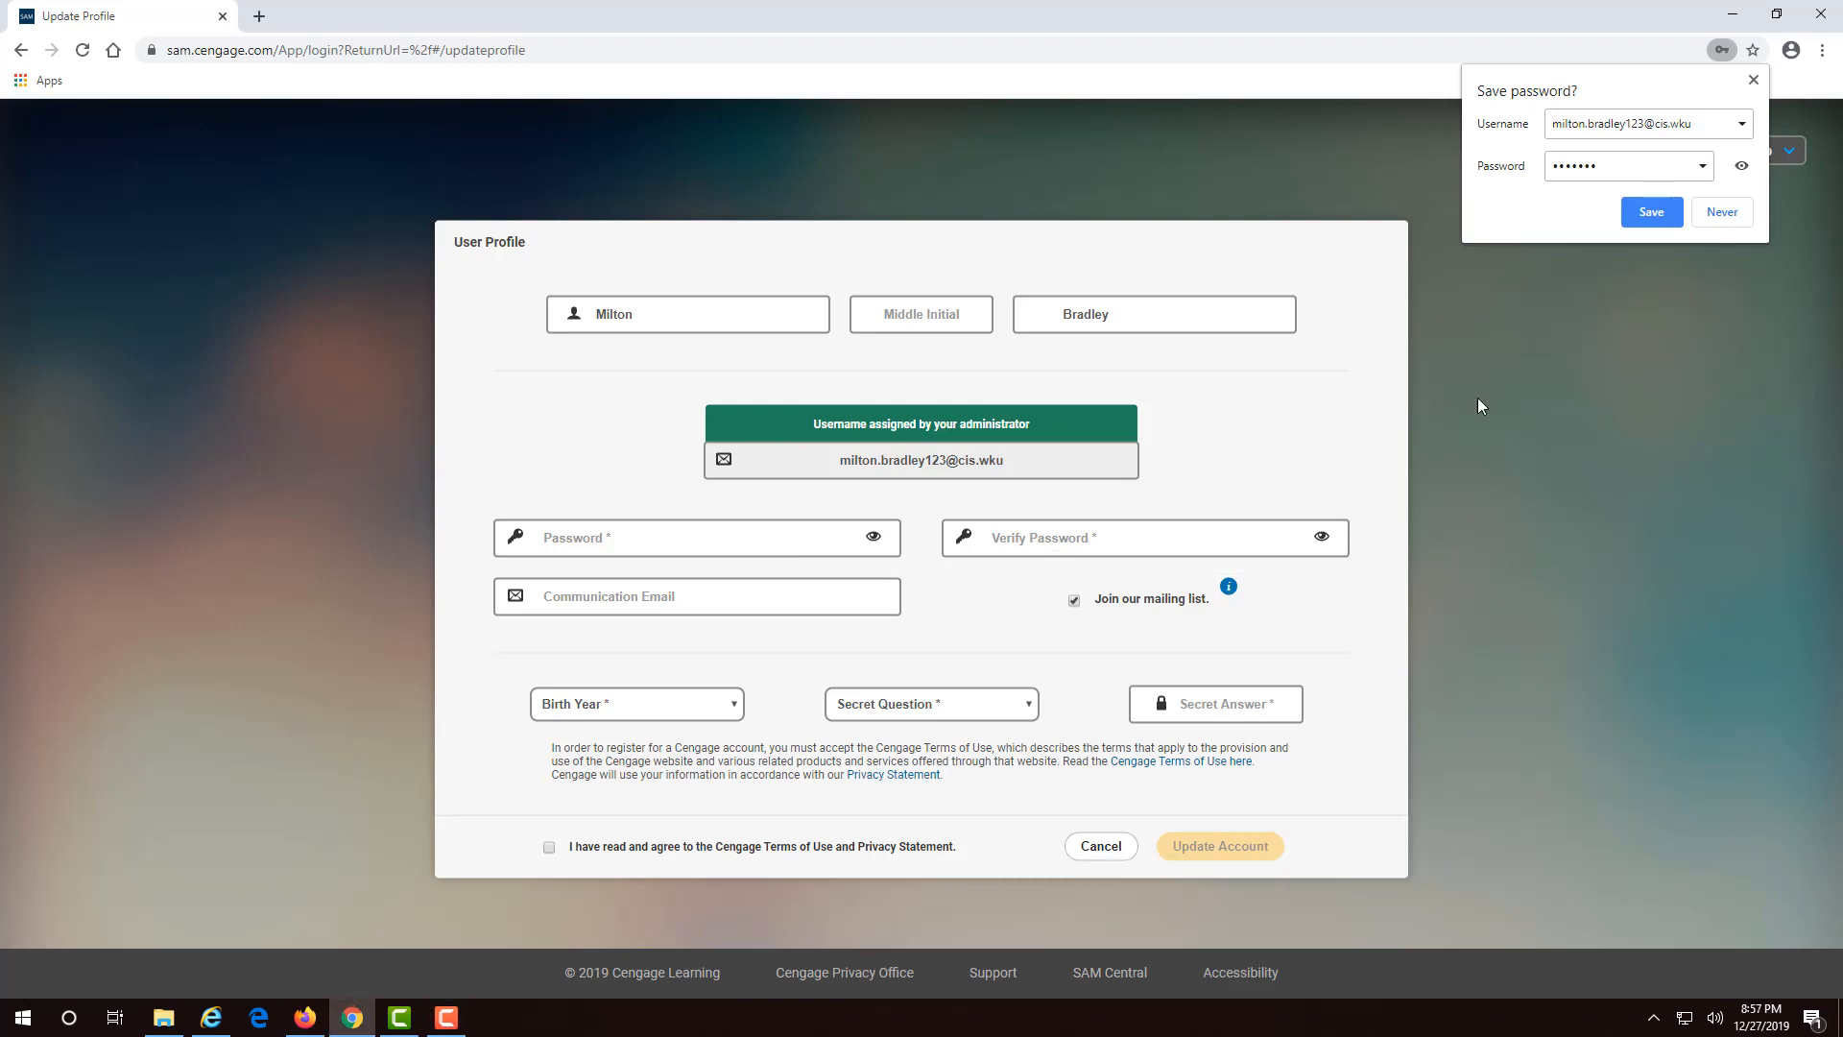
# - Dismiss Chrome's save-password offer, enter the new account password, and move on to Communication Email
pyautogui.click(1753, 80)
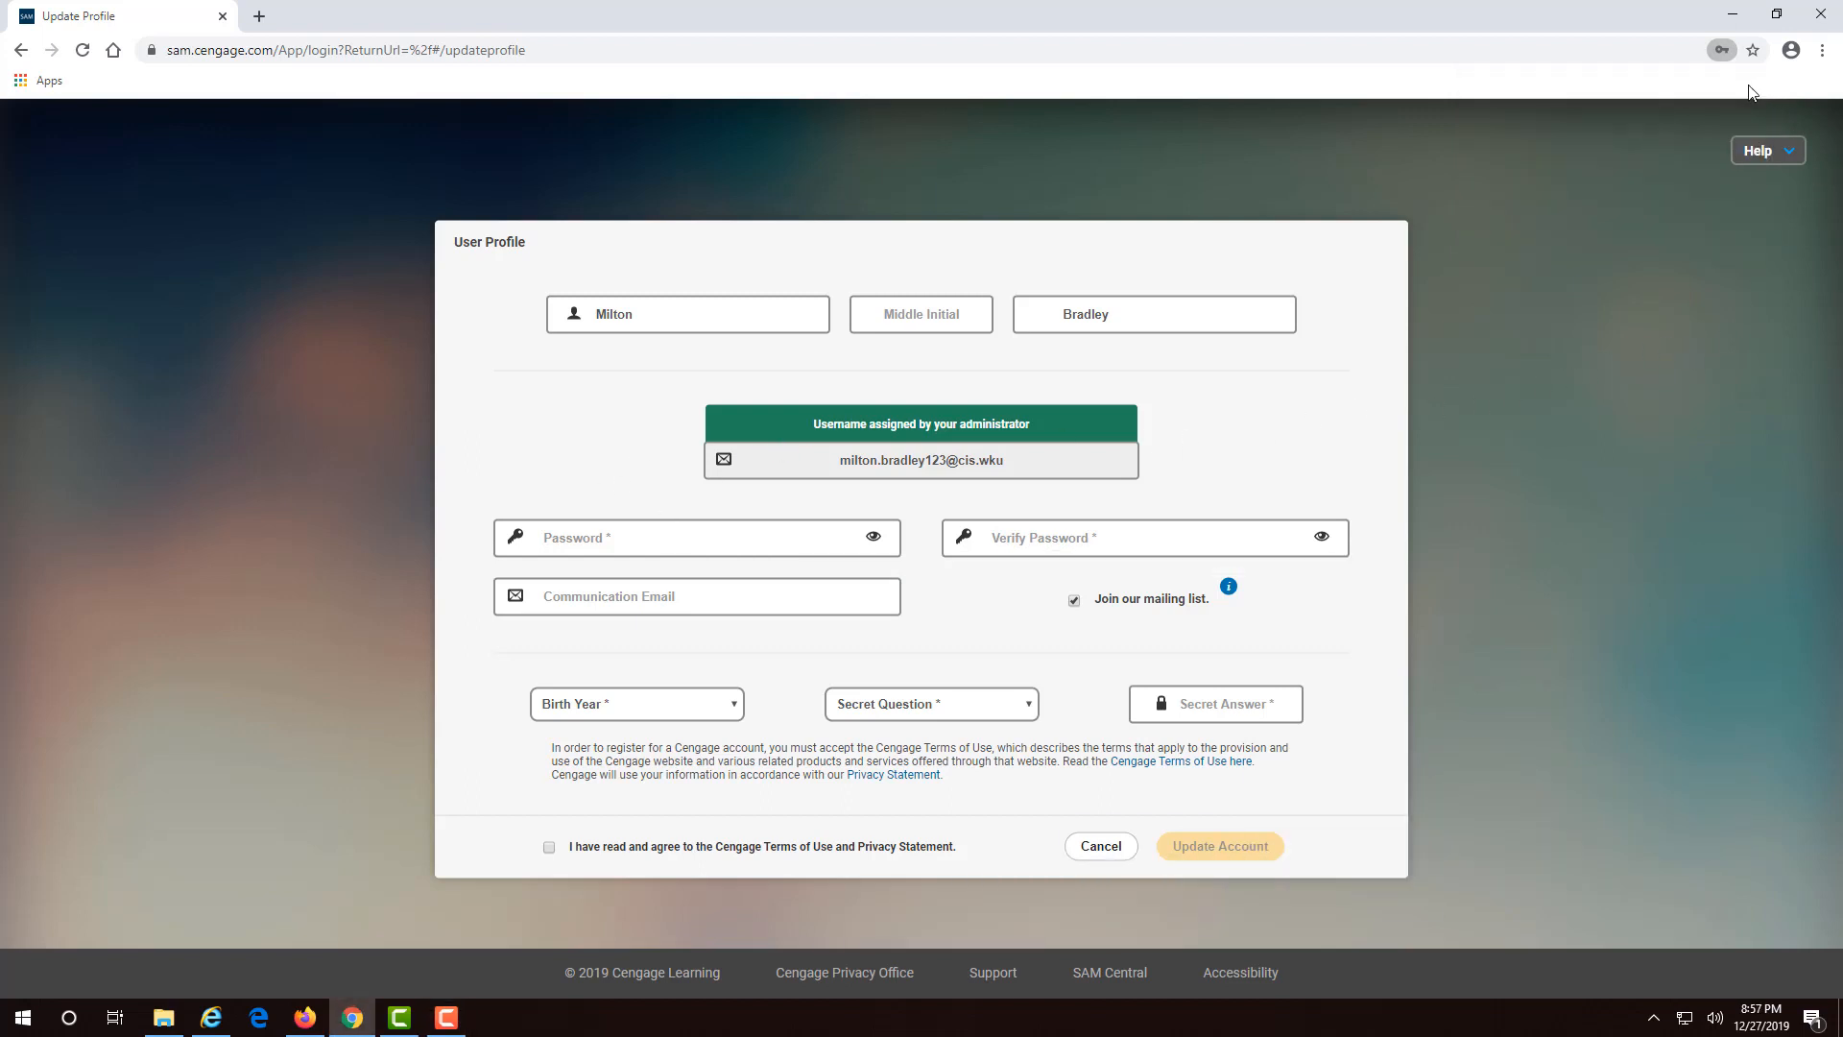
pyautogui.click(784, 542)
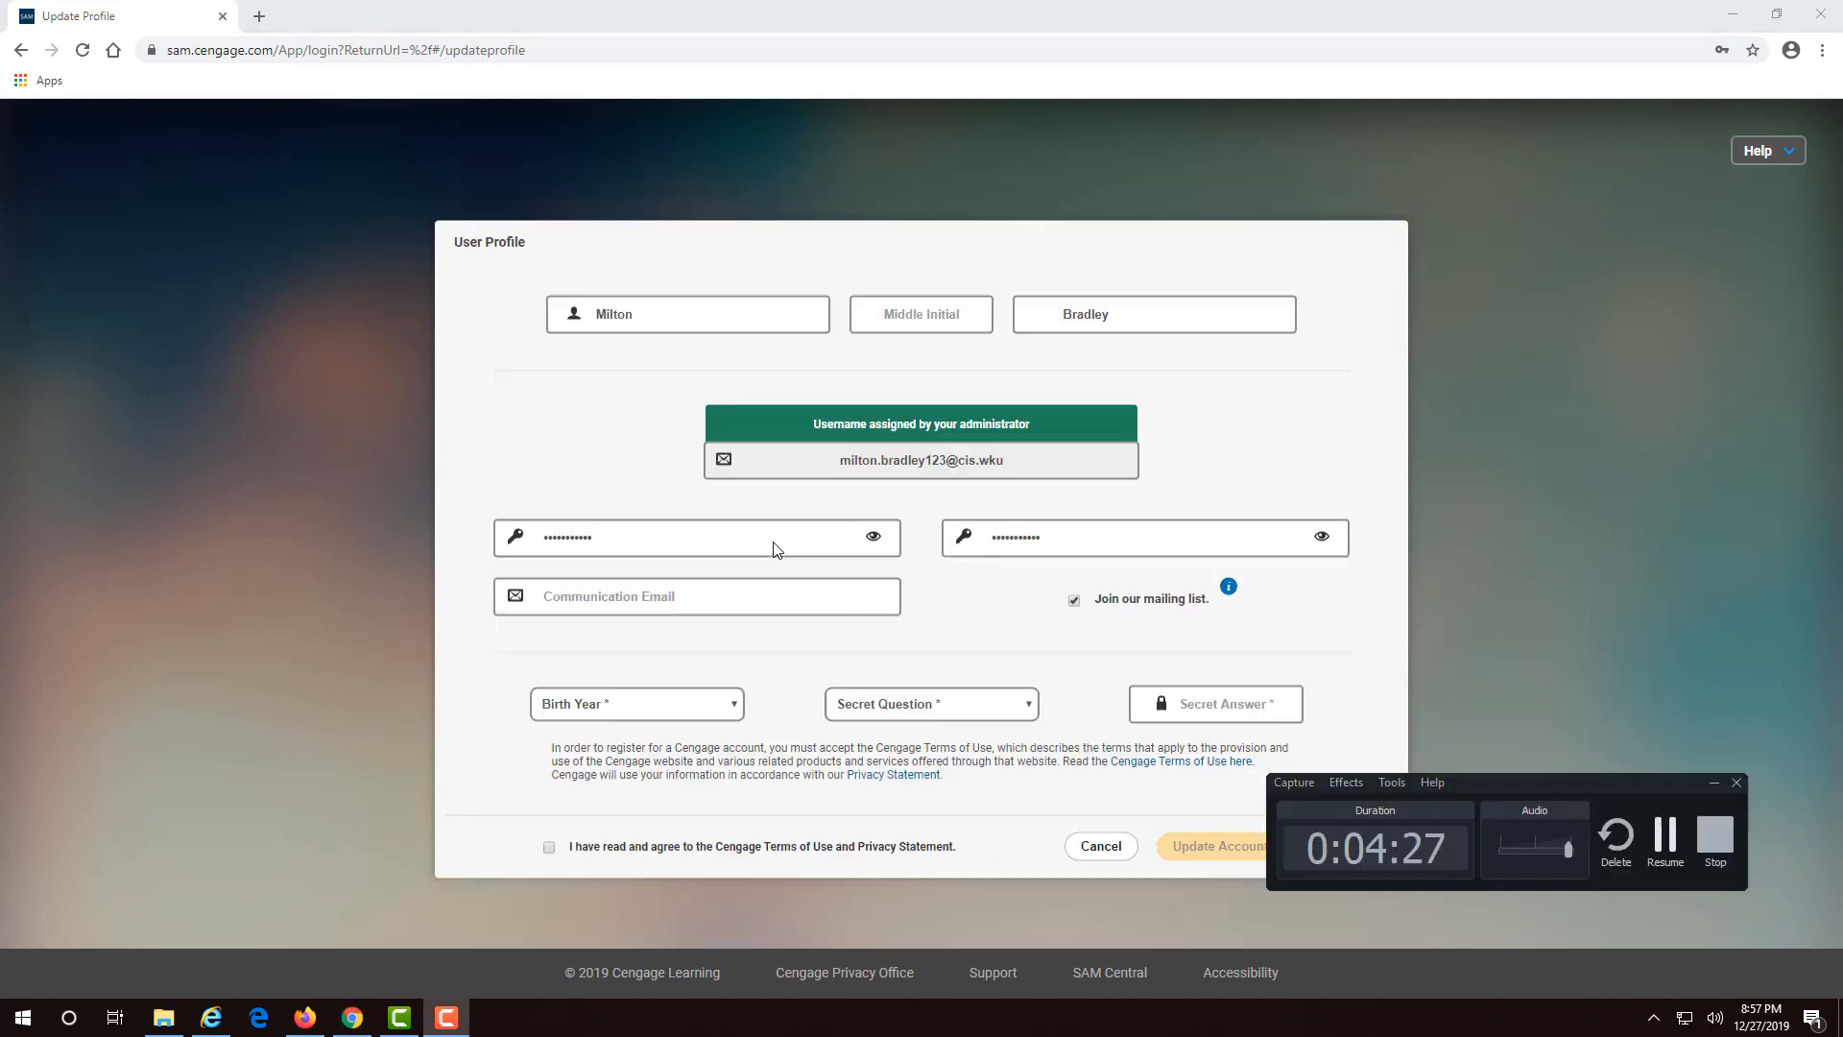
pyautogui.press('Tab')
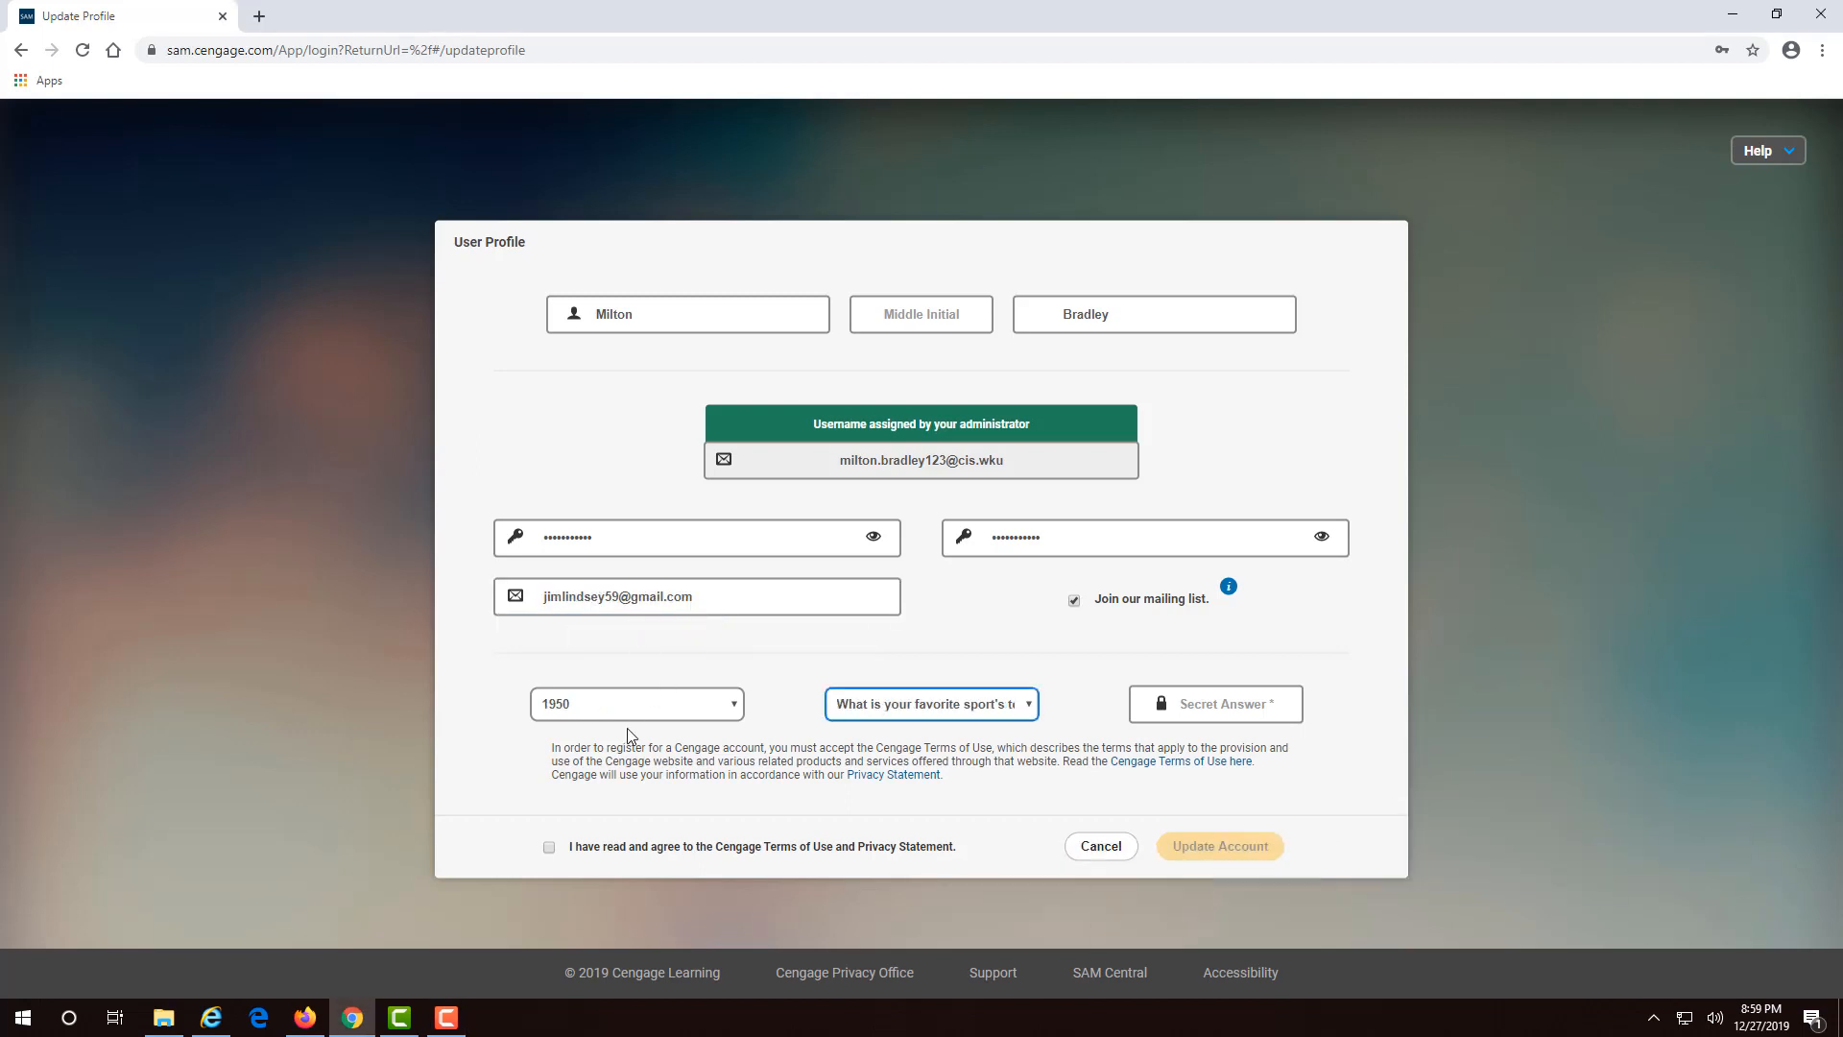
# - Confirm birth year 1950 and the chosen secret question, then accept the Cengage Terms of Use
pyautogui.click(721, 704)
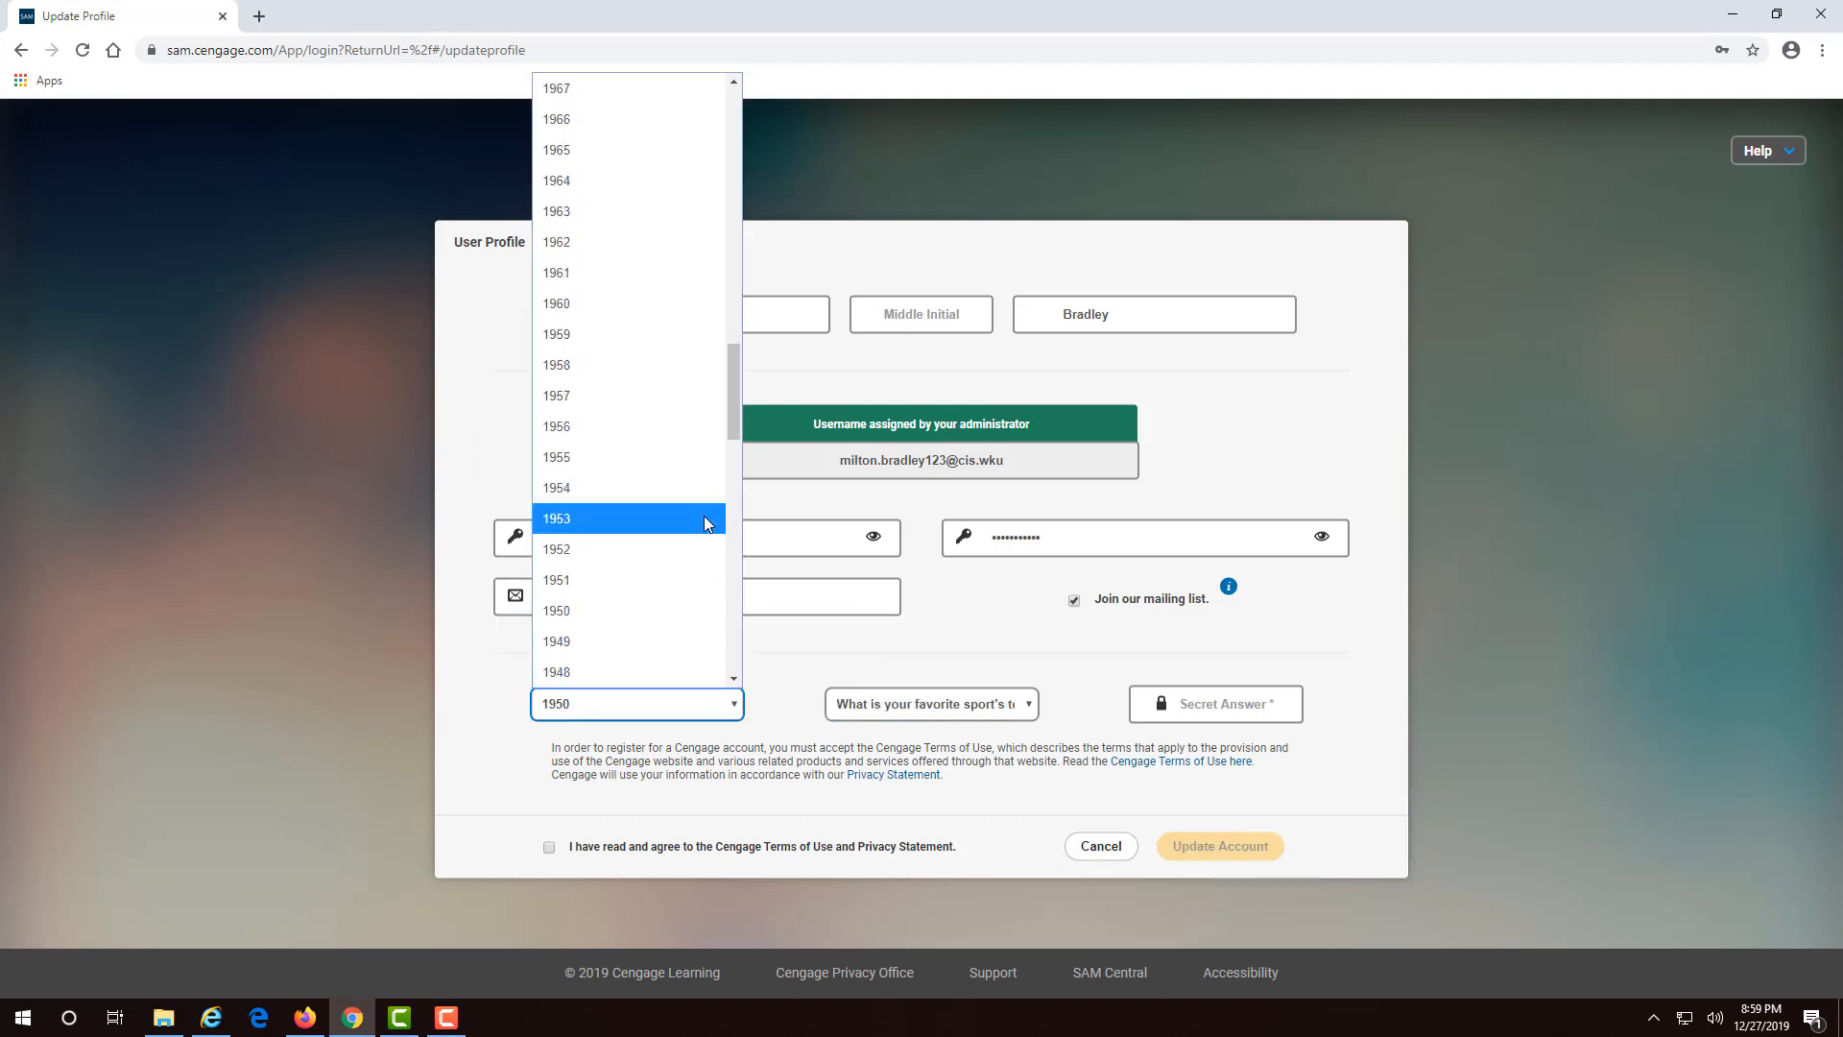
pyautogui.scroll(15, 707, 523)
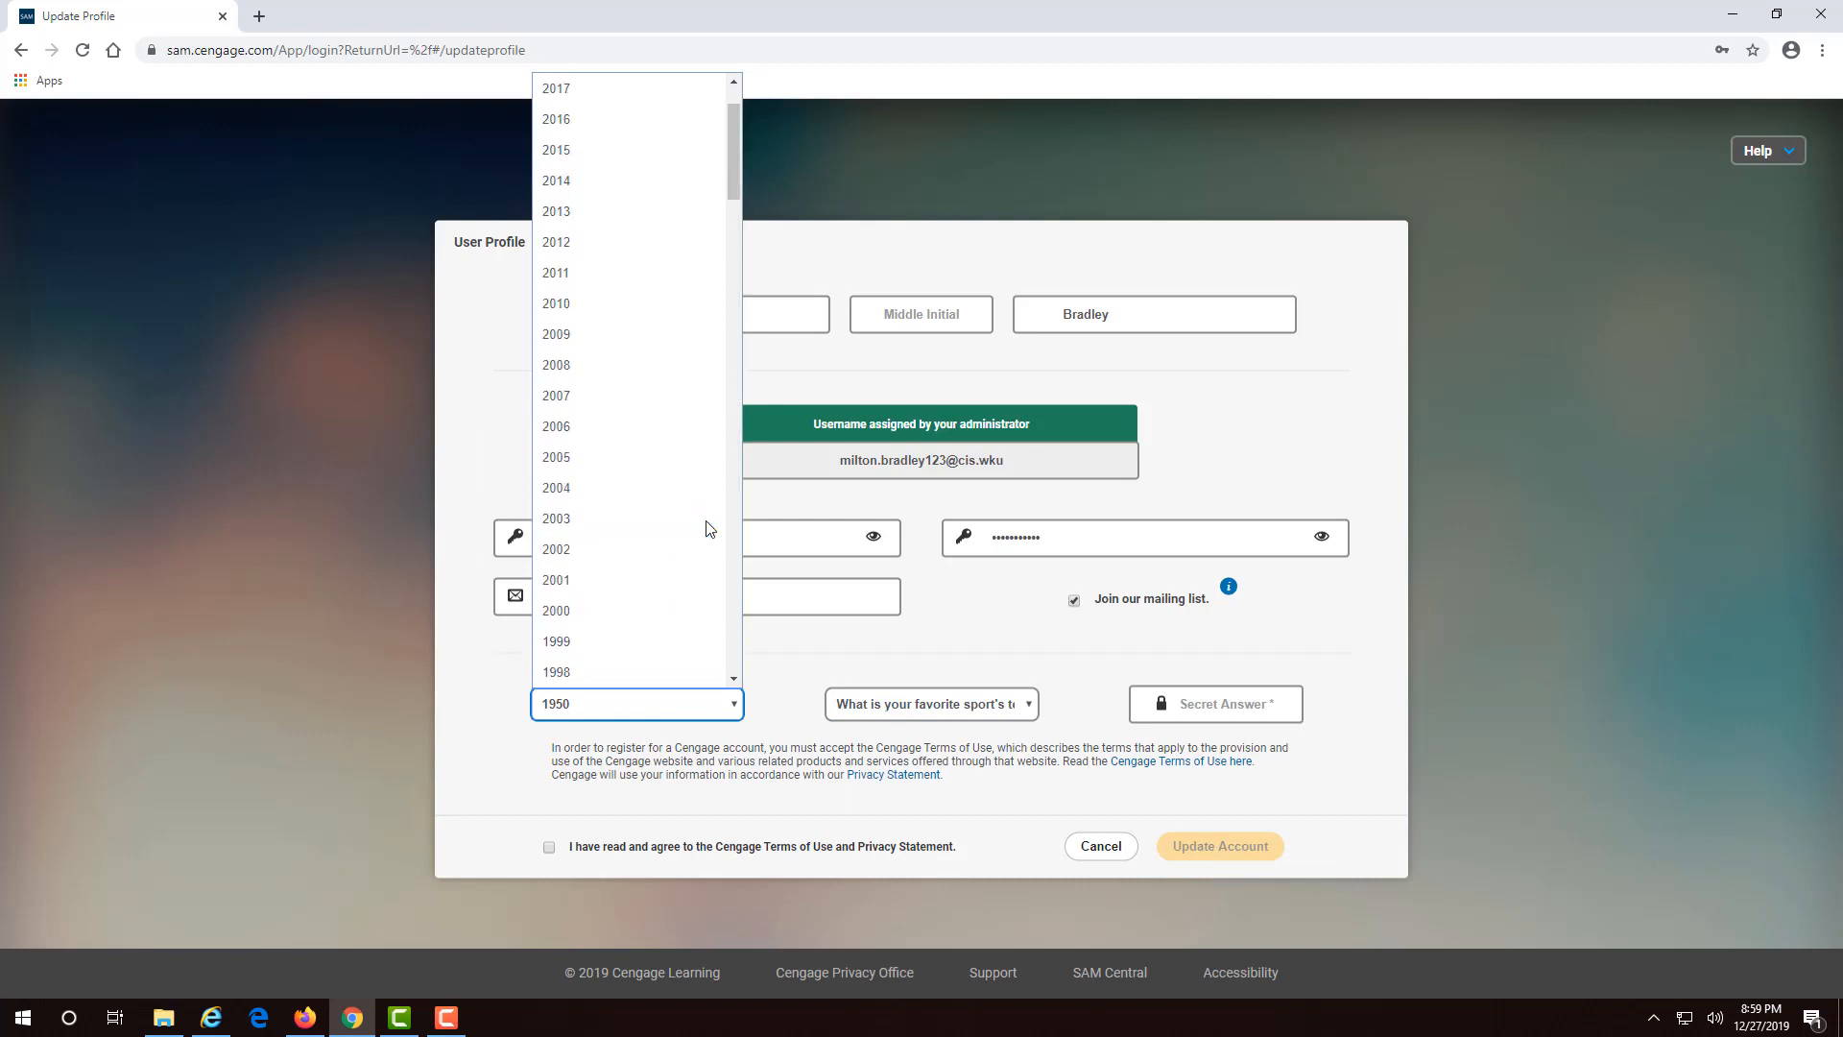
pyautogui.scroll(2, 706, 528)
pyautogui.click(887, 666)
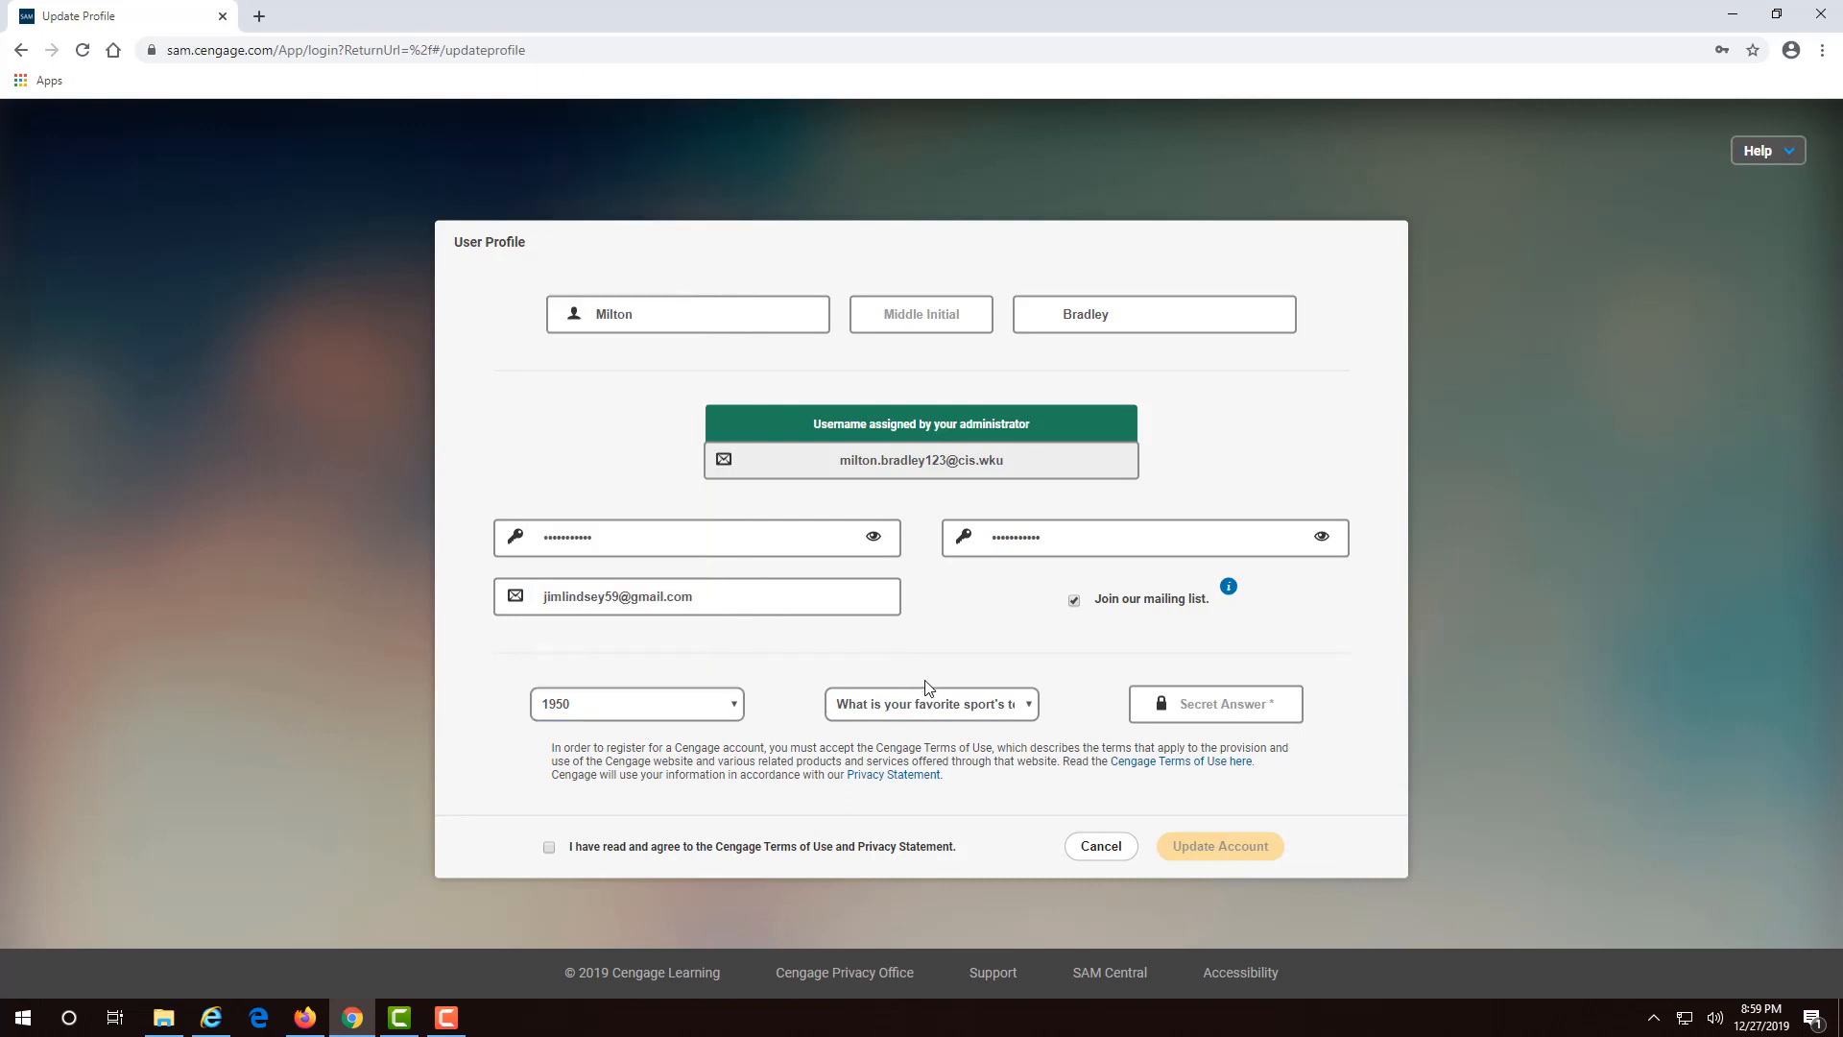
pyautogui.click(954, 705)
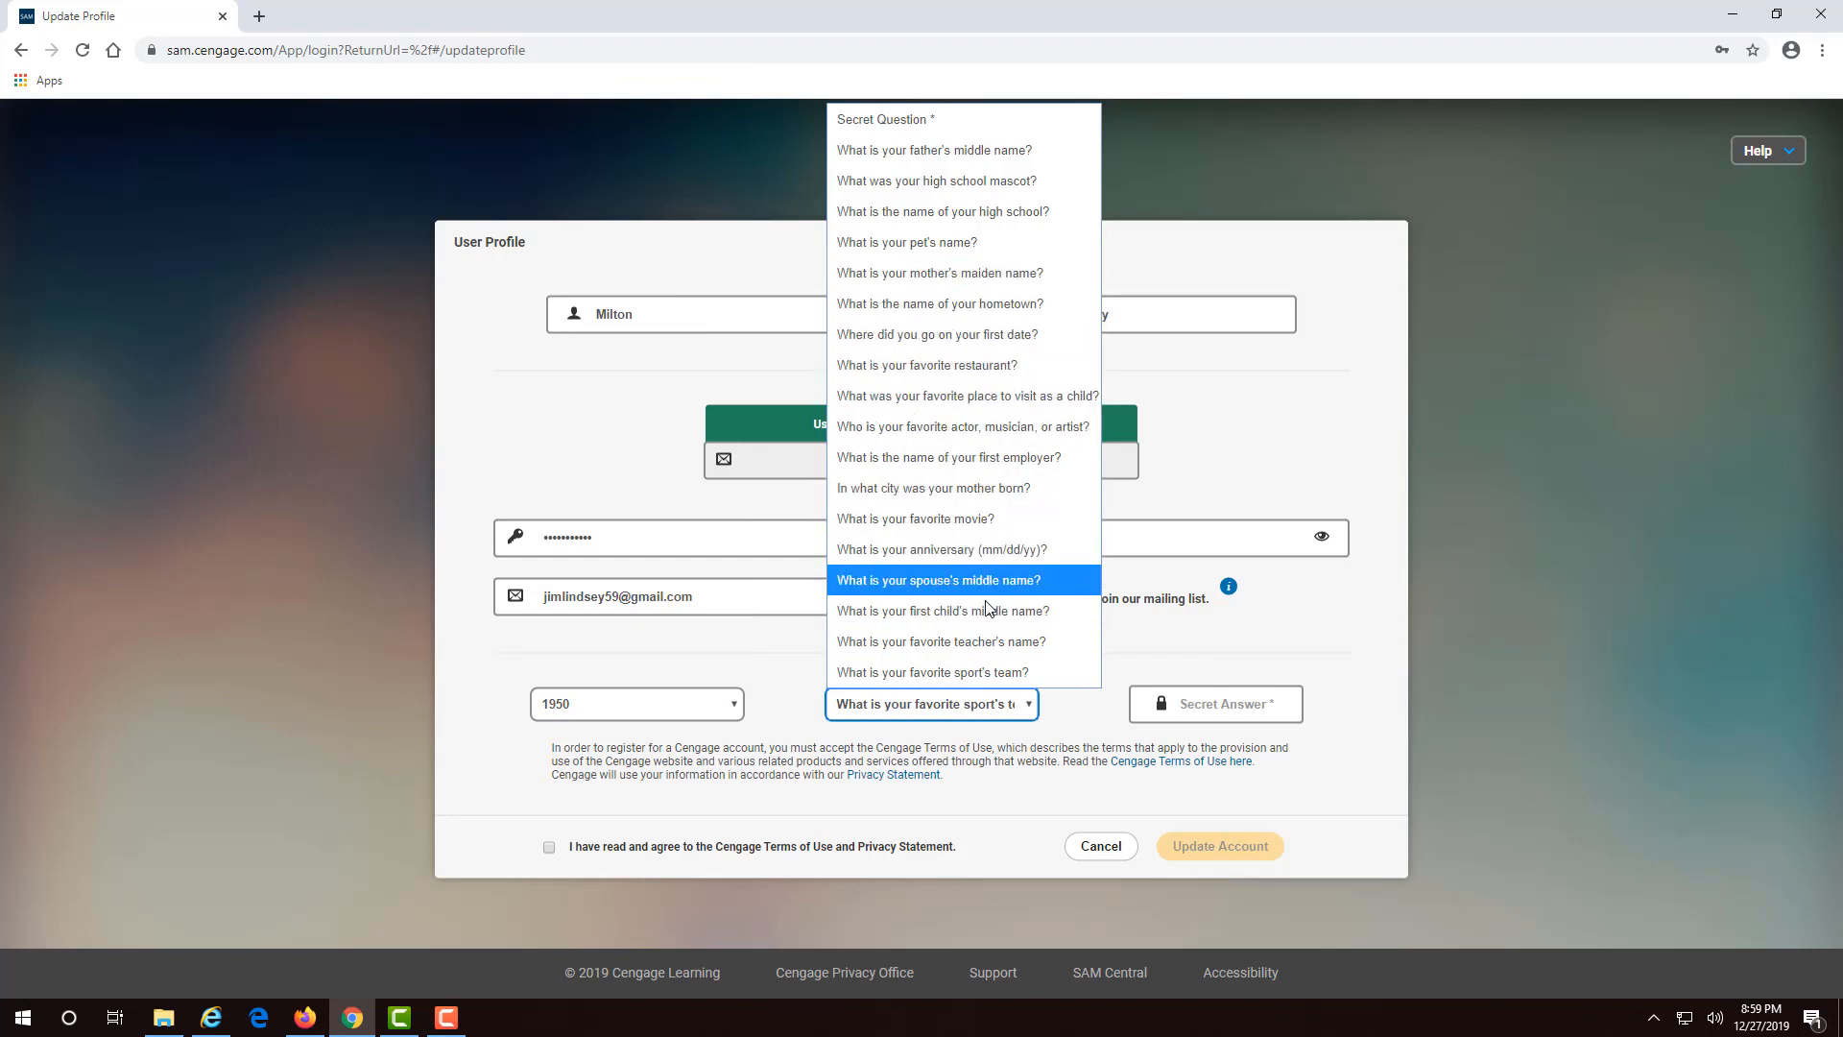
pyautogui.click(791, 676)
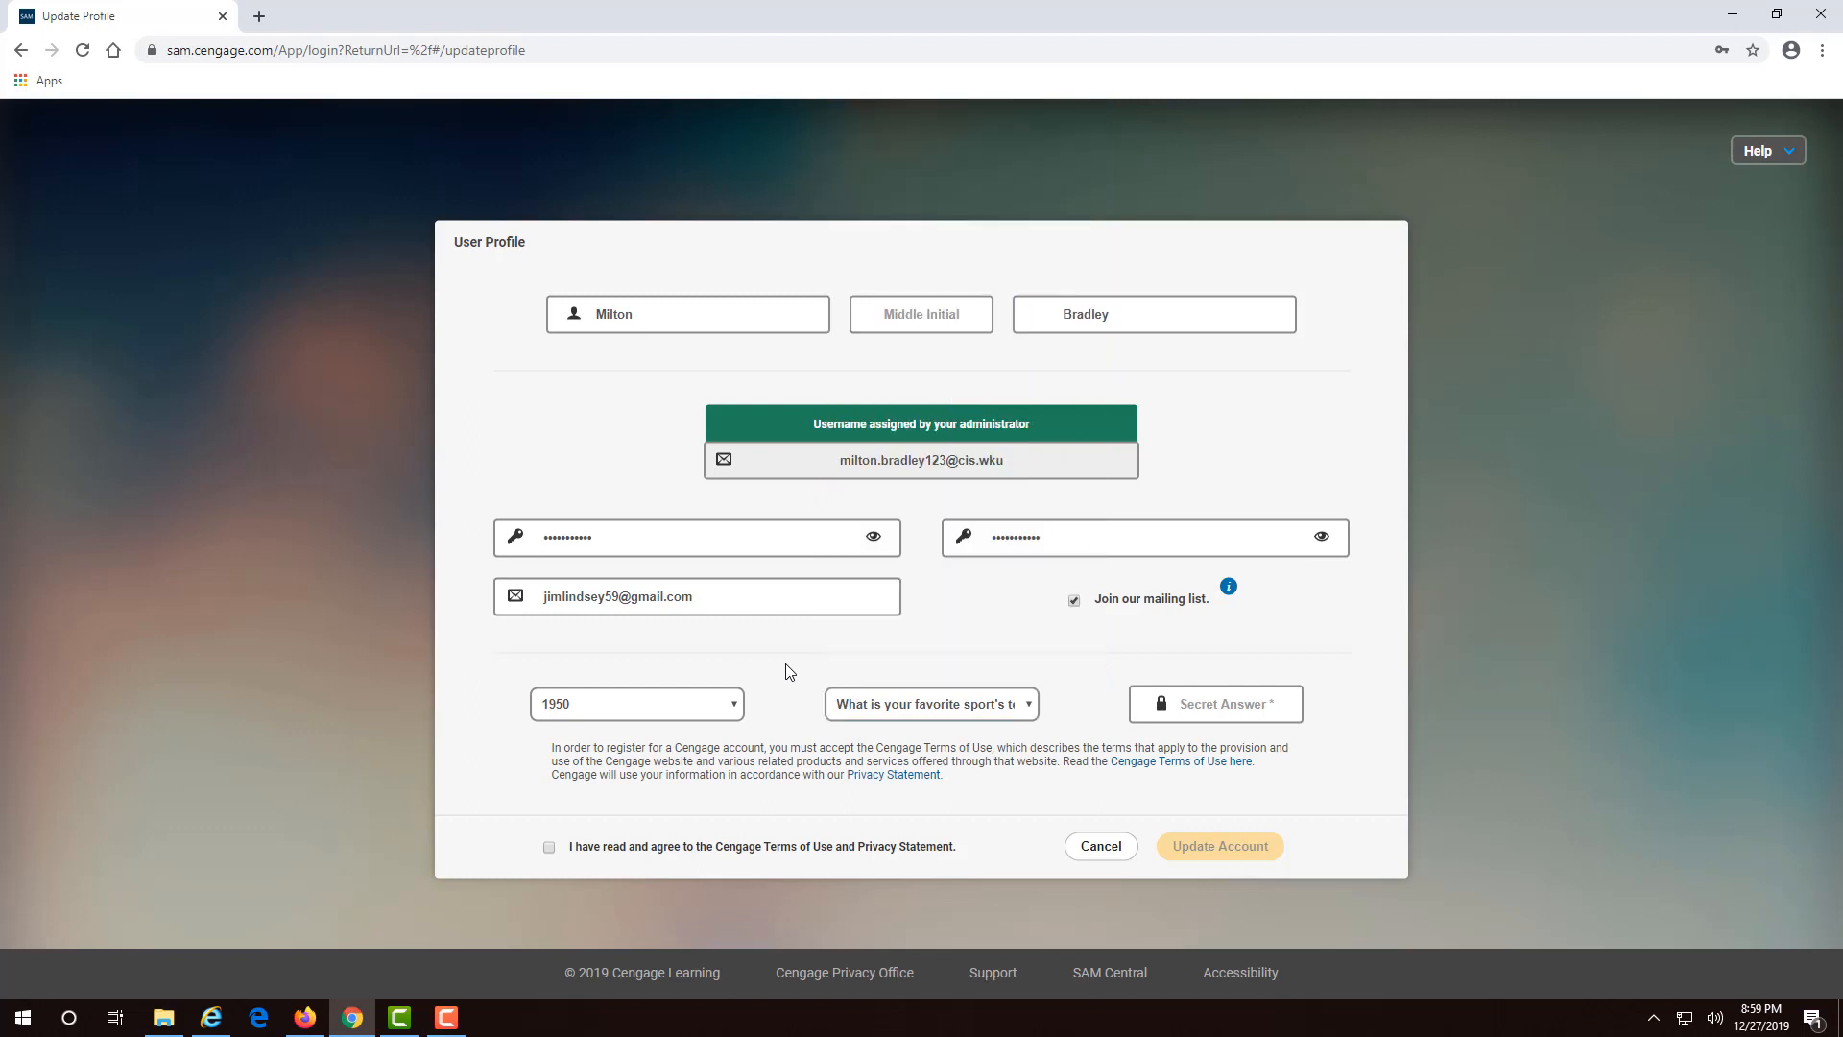
pyautogui.click(550, 847)
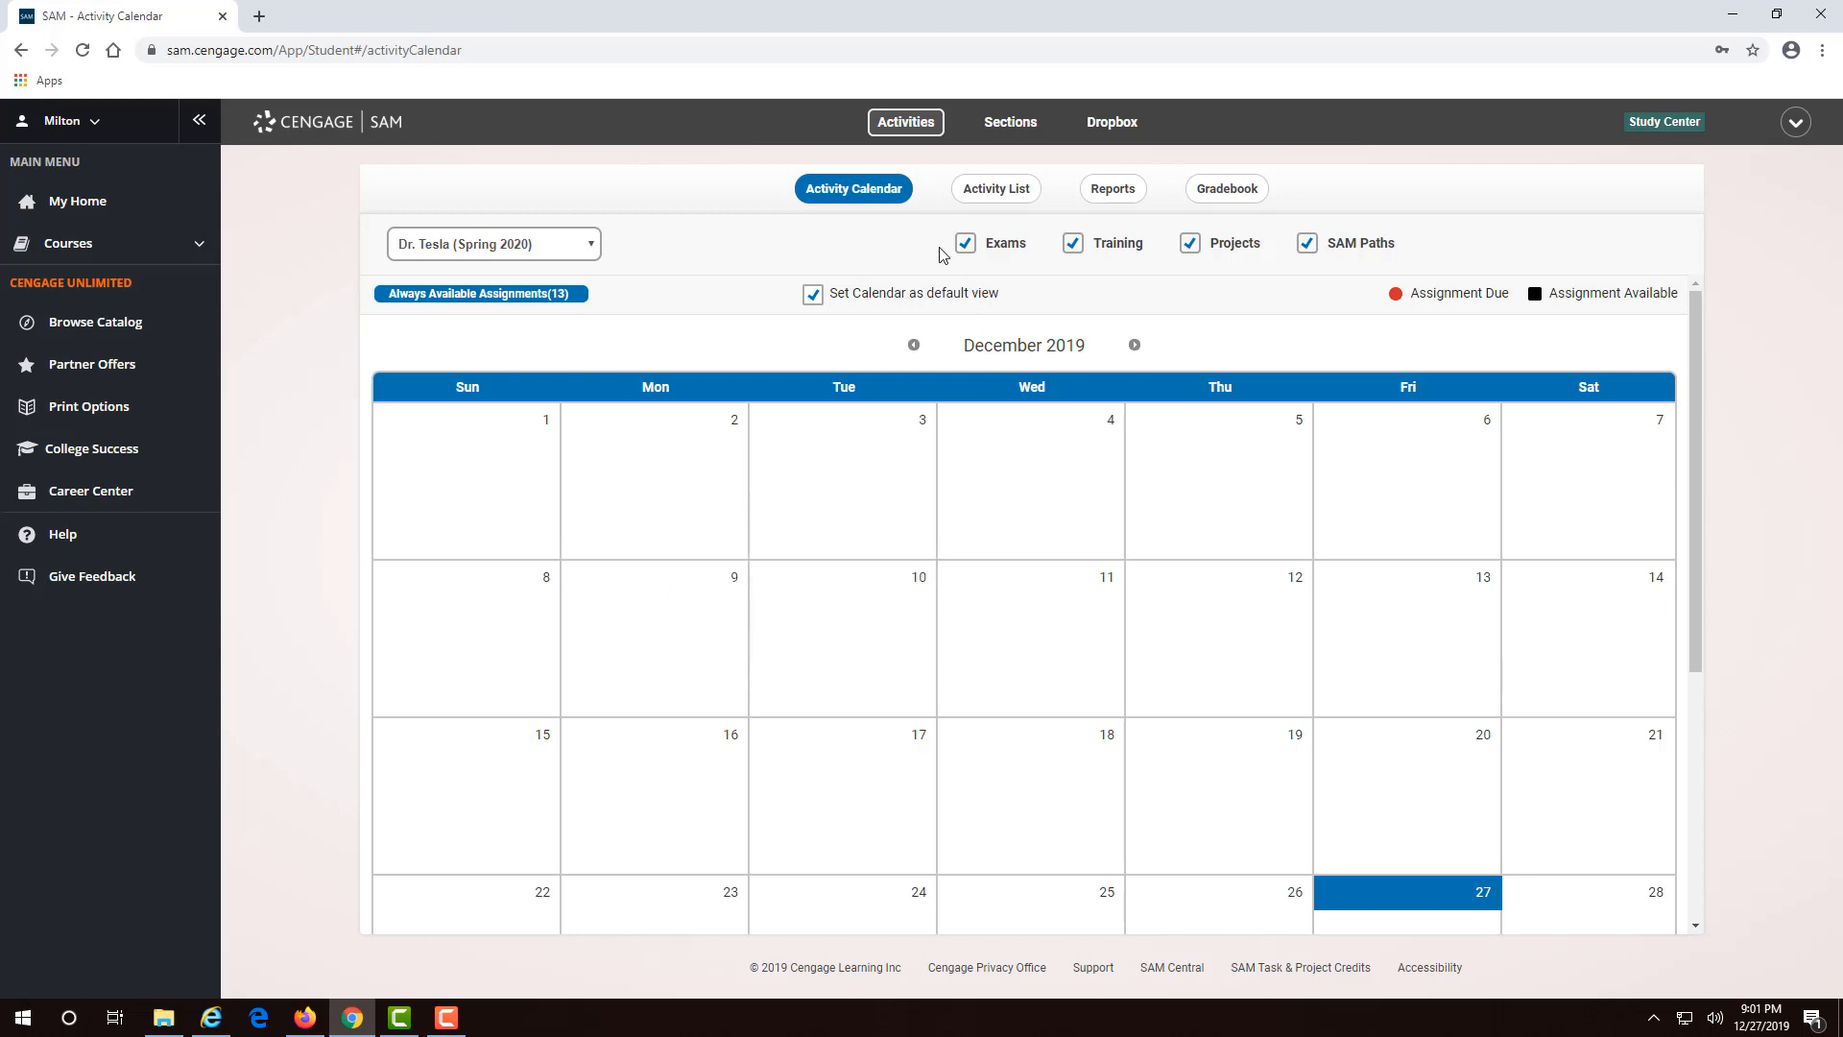
pyautogui.click(1020, 192)
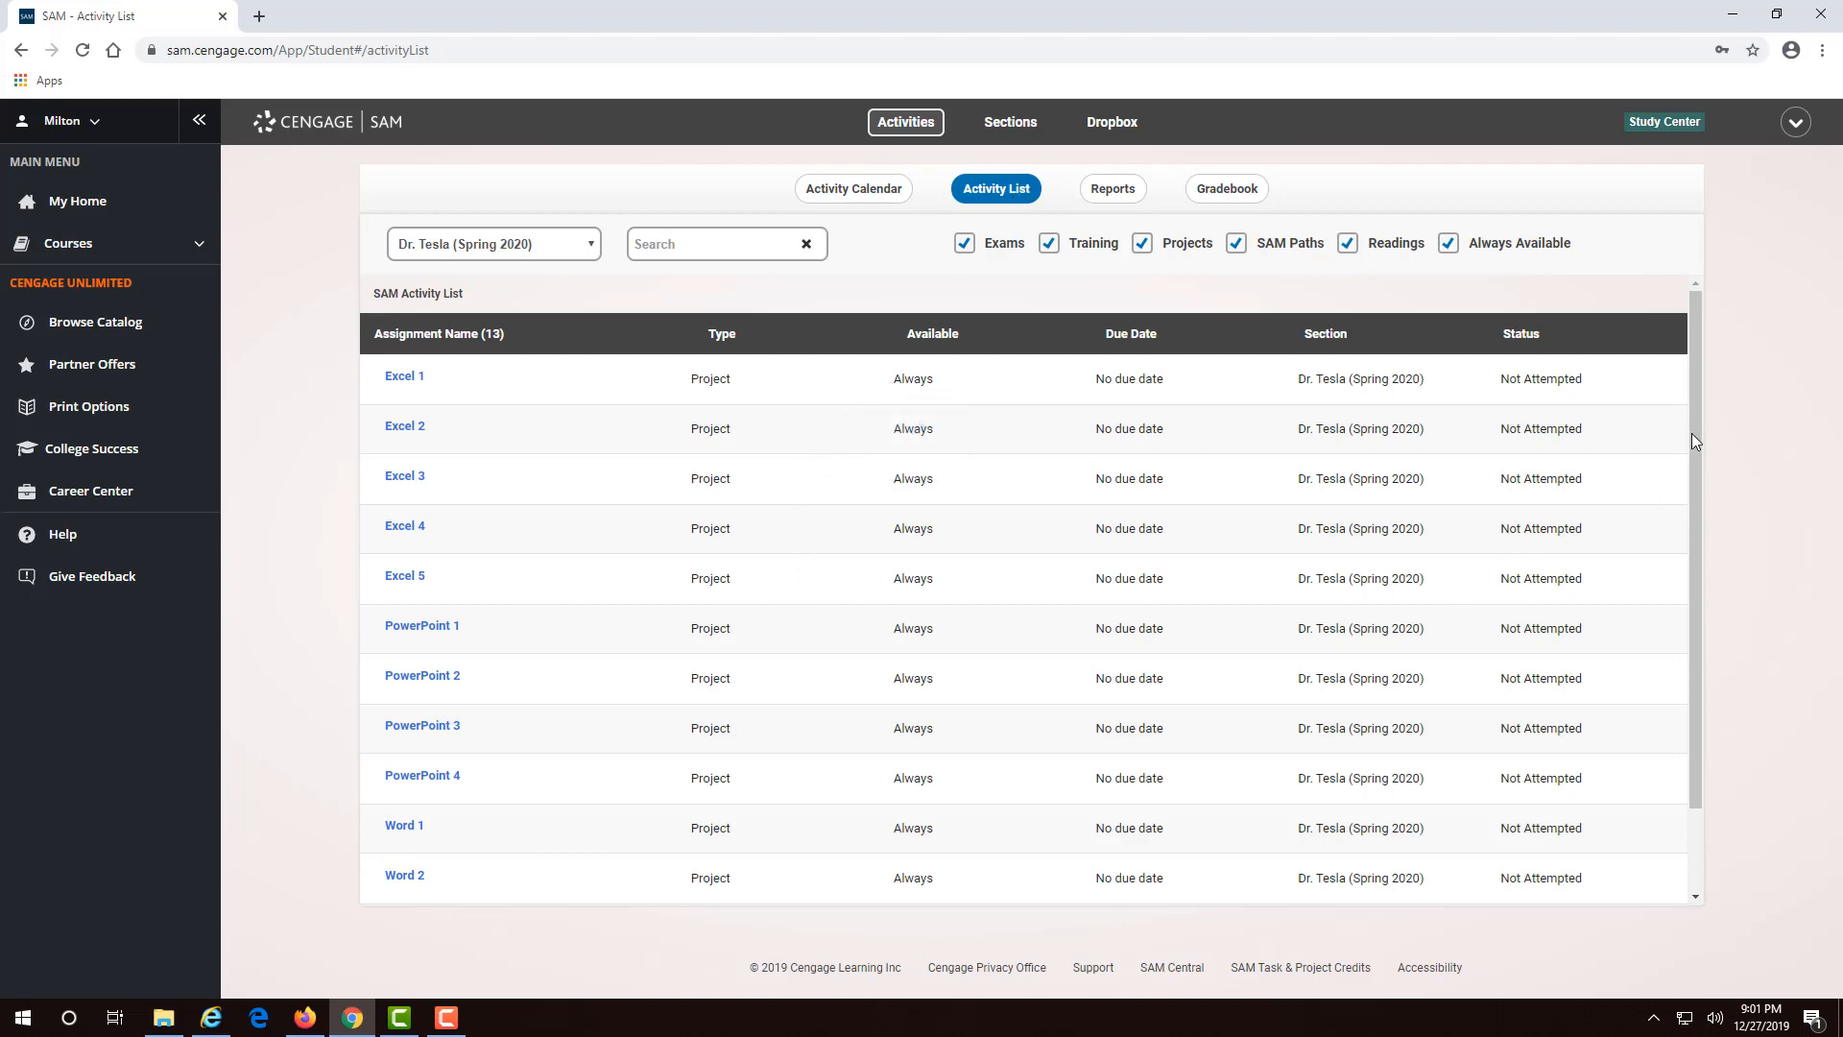
pyautogui.moveTo(1697, 463); pyautogui.dragTo(1680, 414)
pyautogui.click(876, 197)
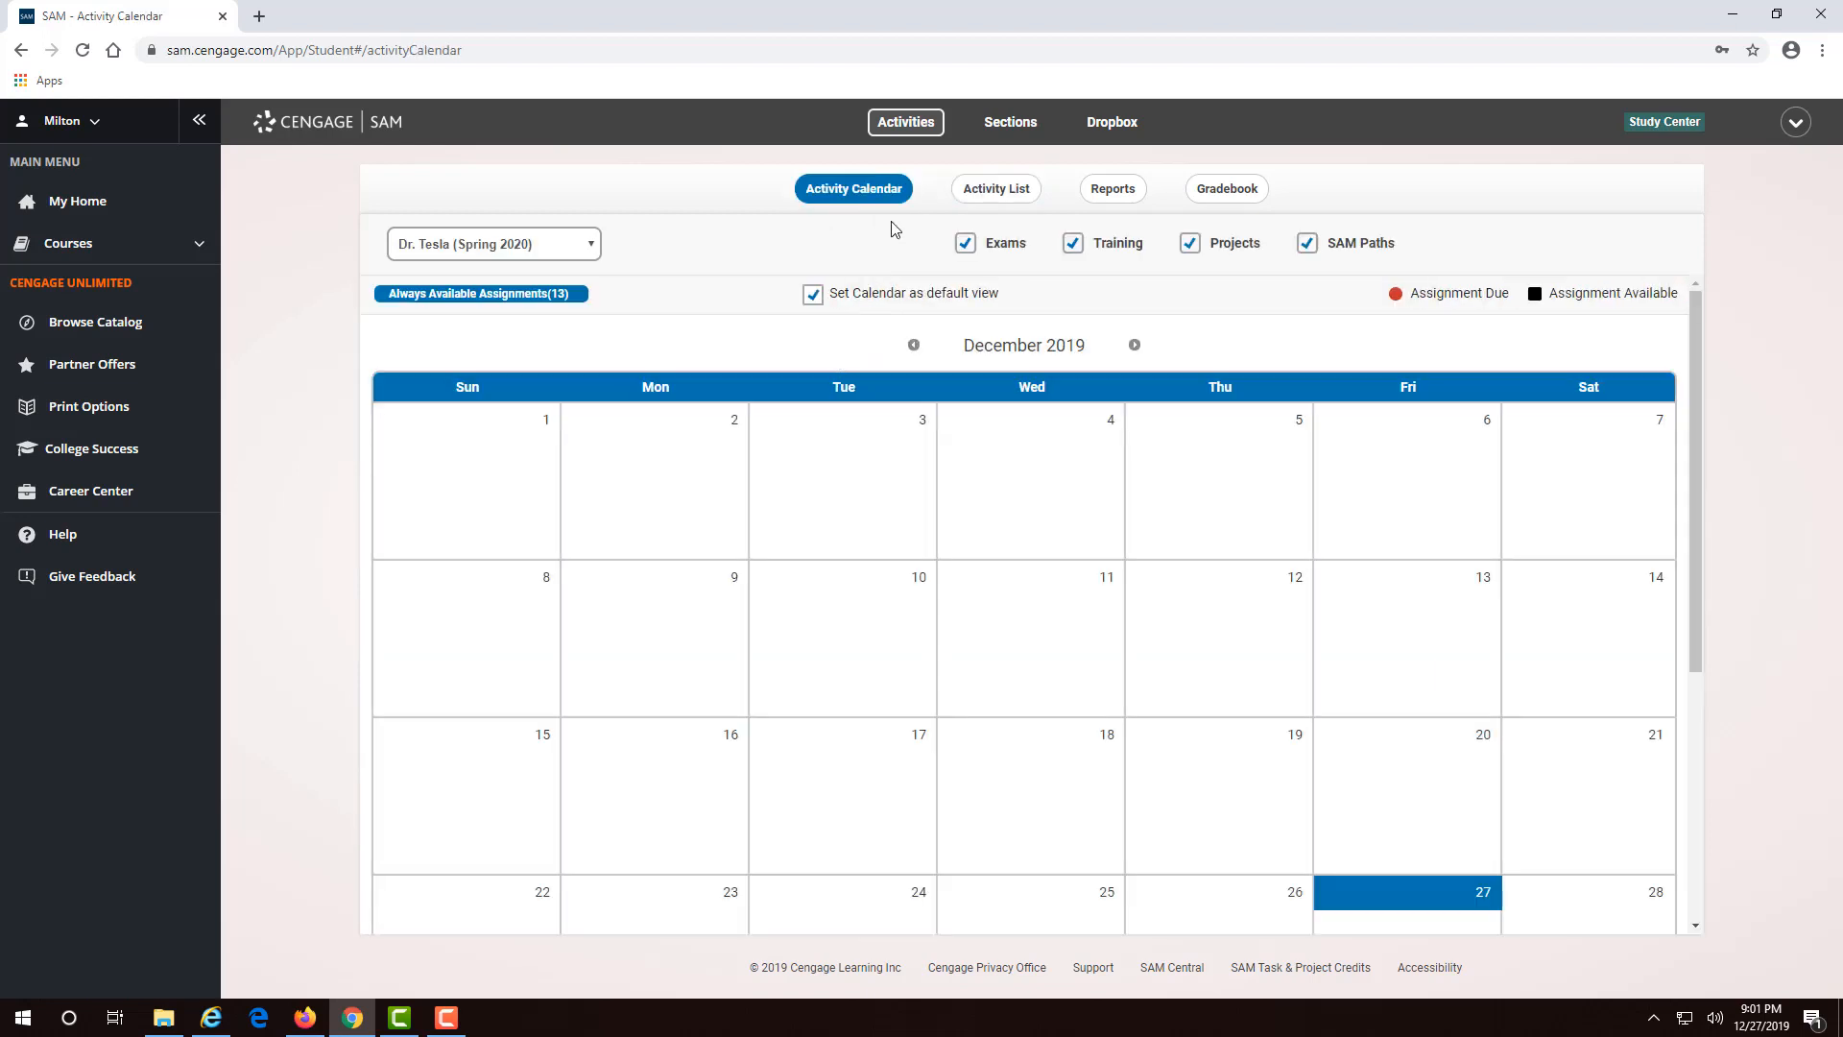
pyautogui.click(996, 190)
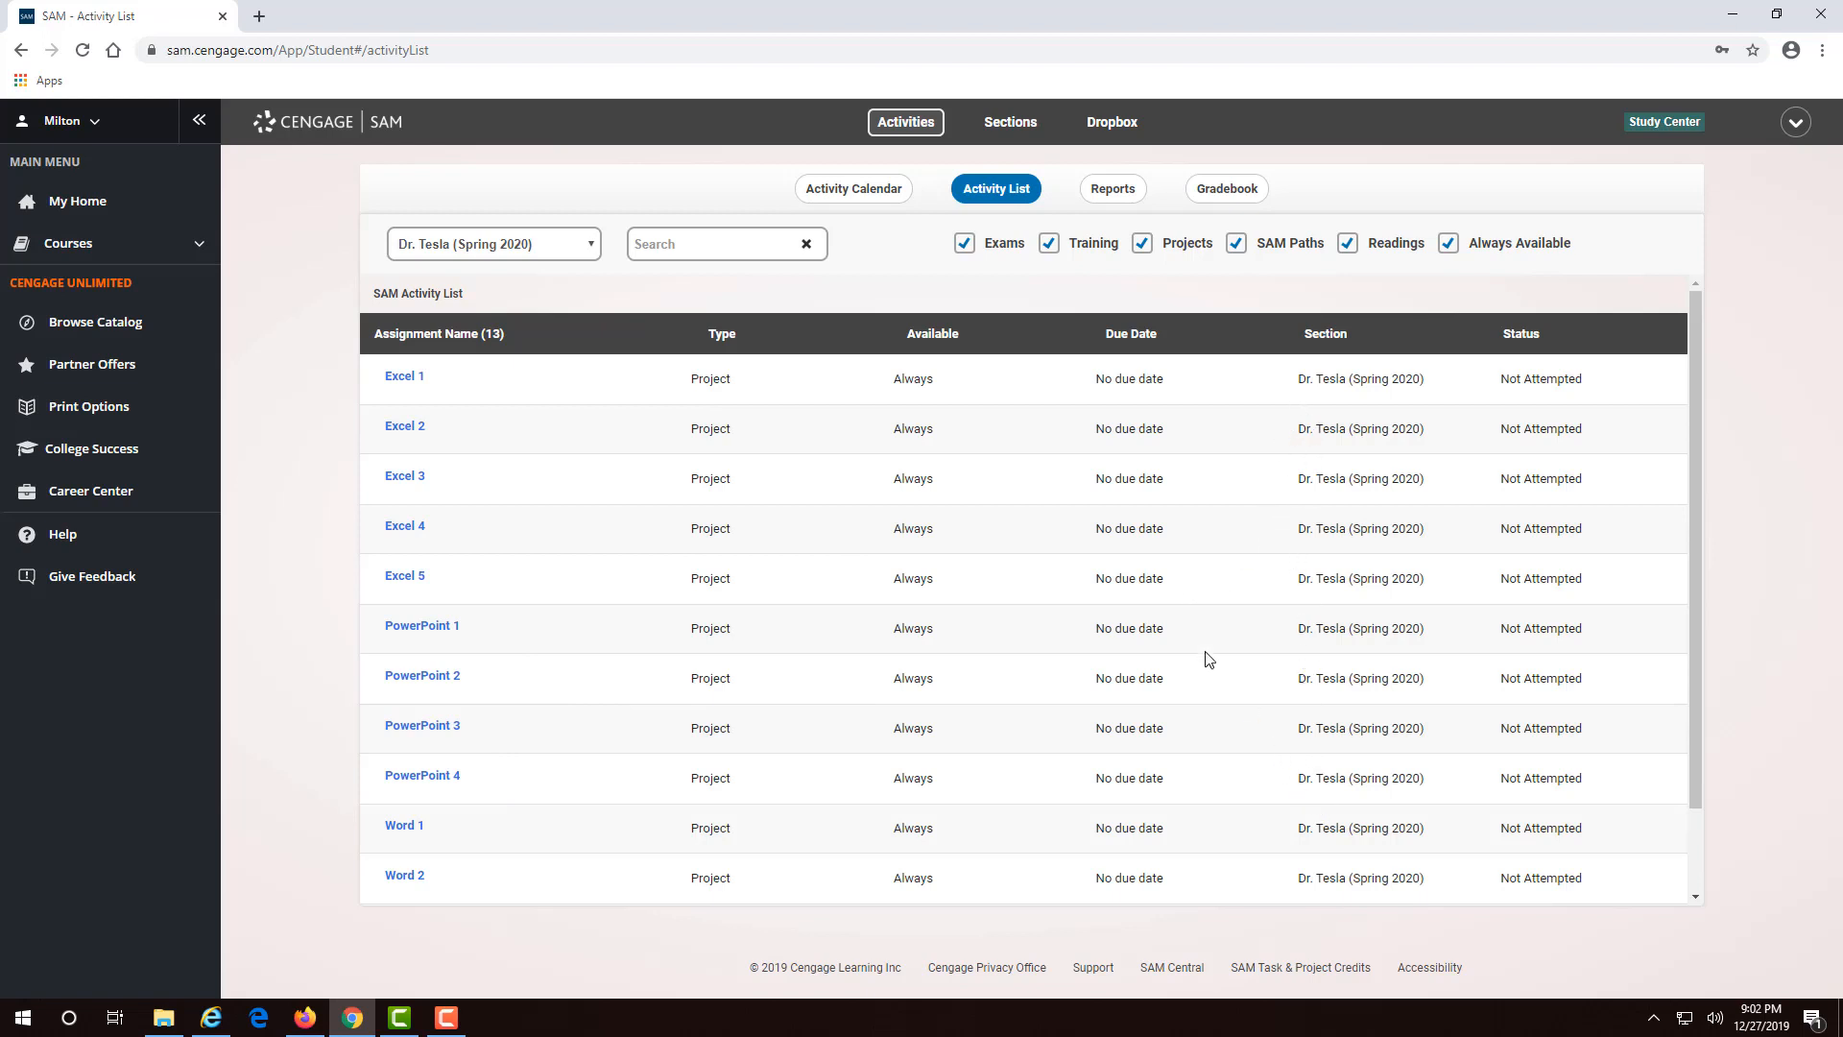
# - Switch between the December 2019 Activity Calendar and the Activity List of assignments
pyautogui.click(873, 195)
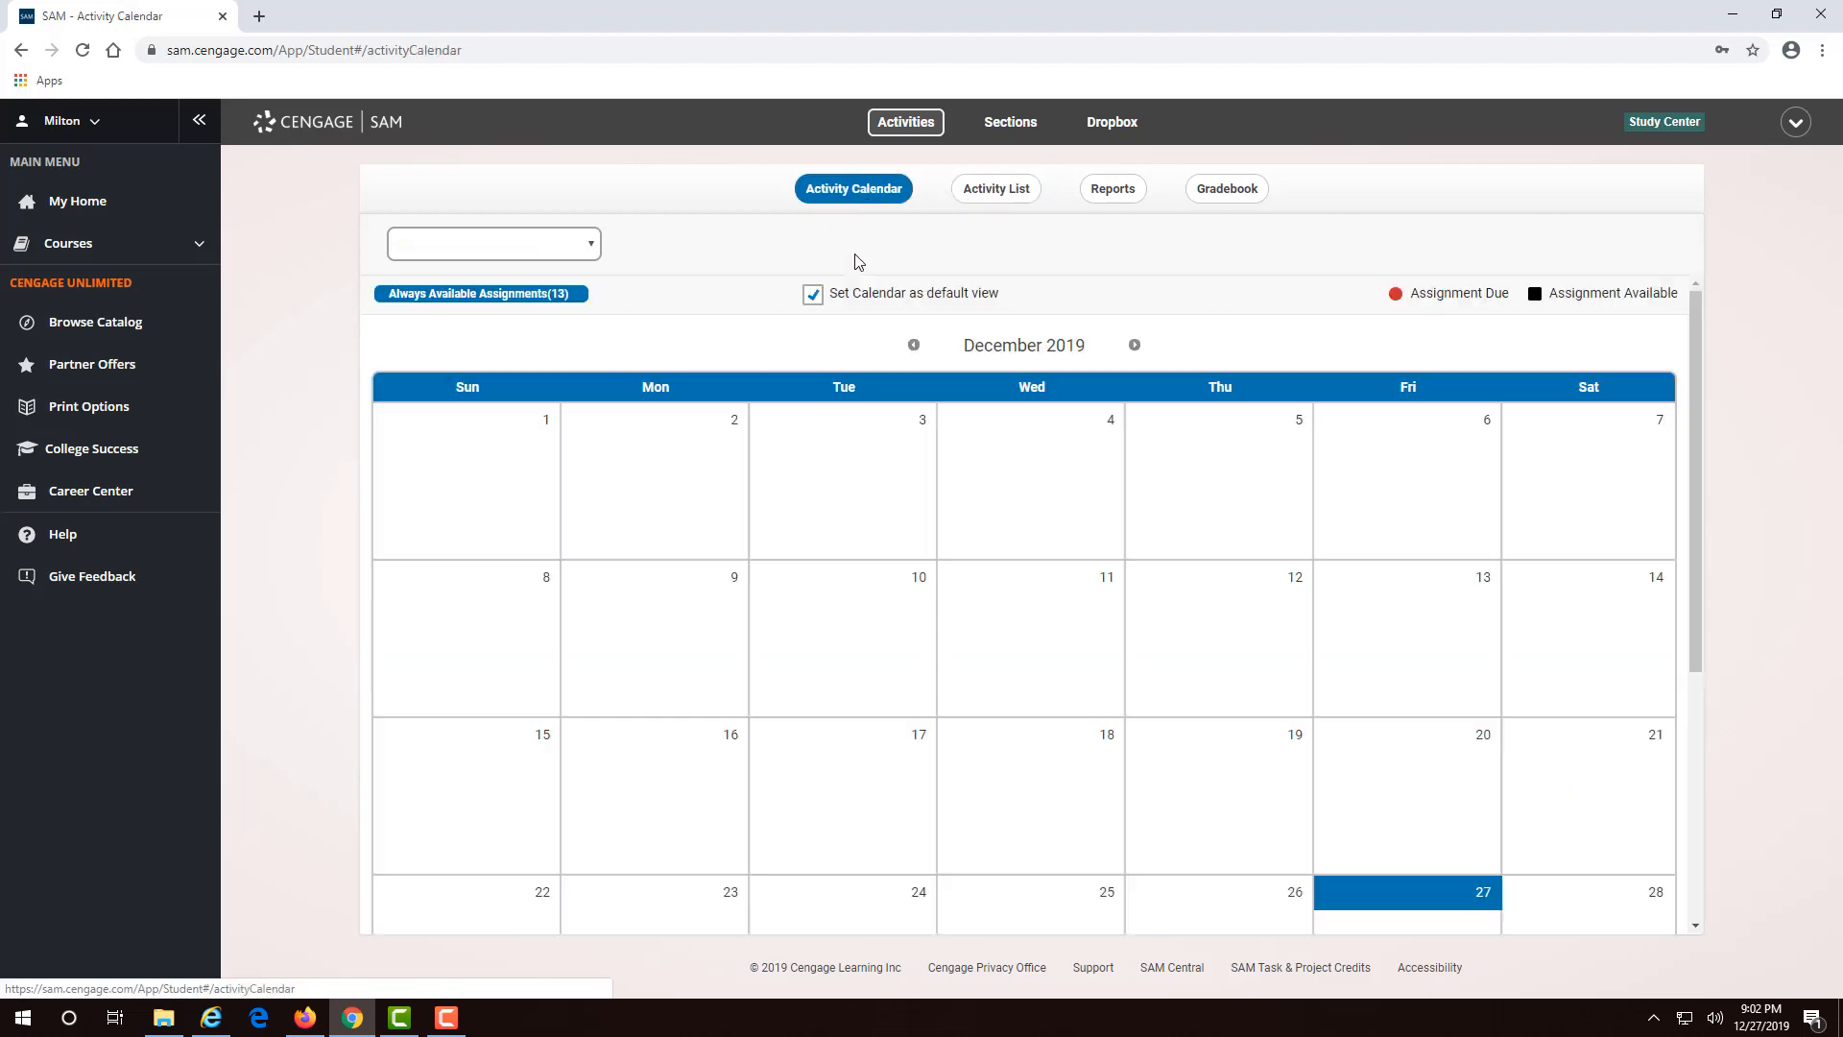
pyautogui.click(995, 186)
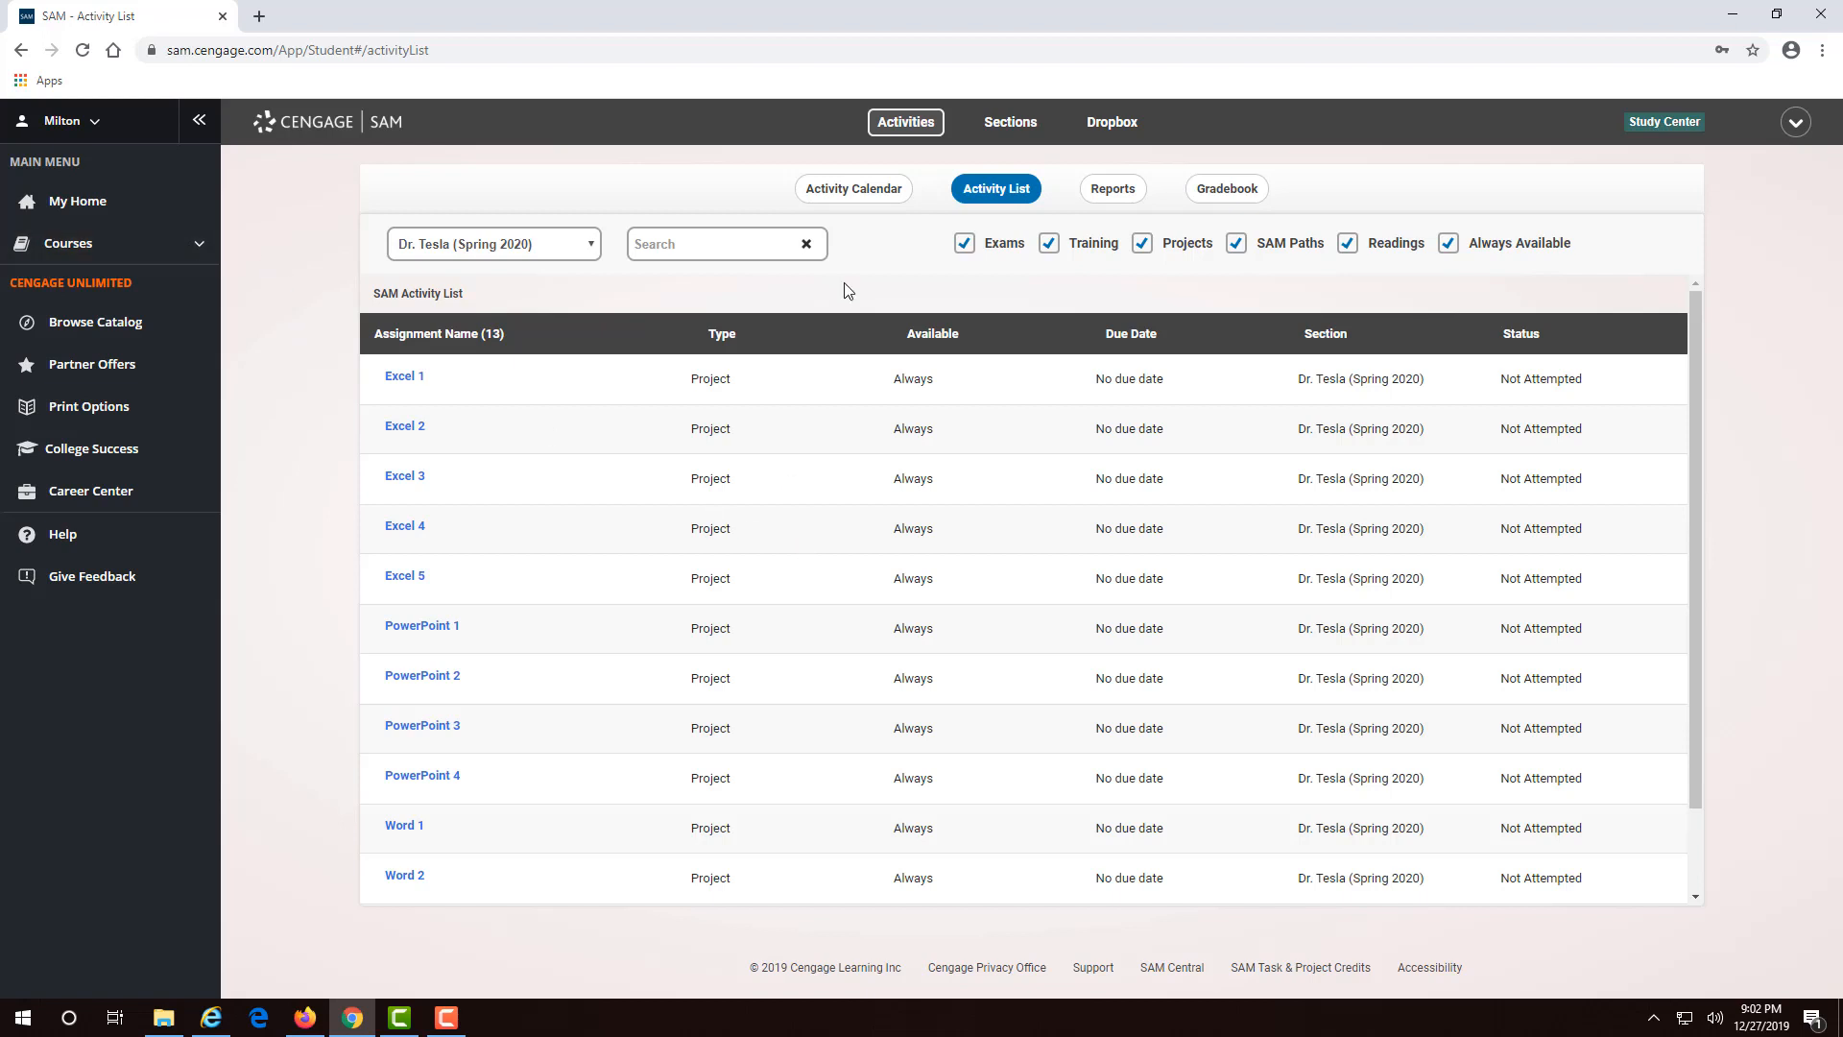
pyautogui.click(870, 191)
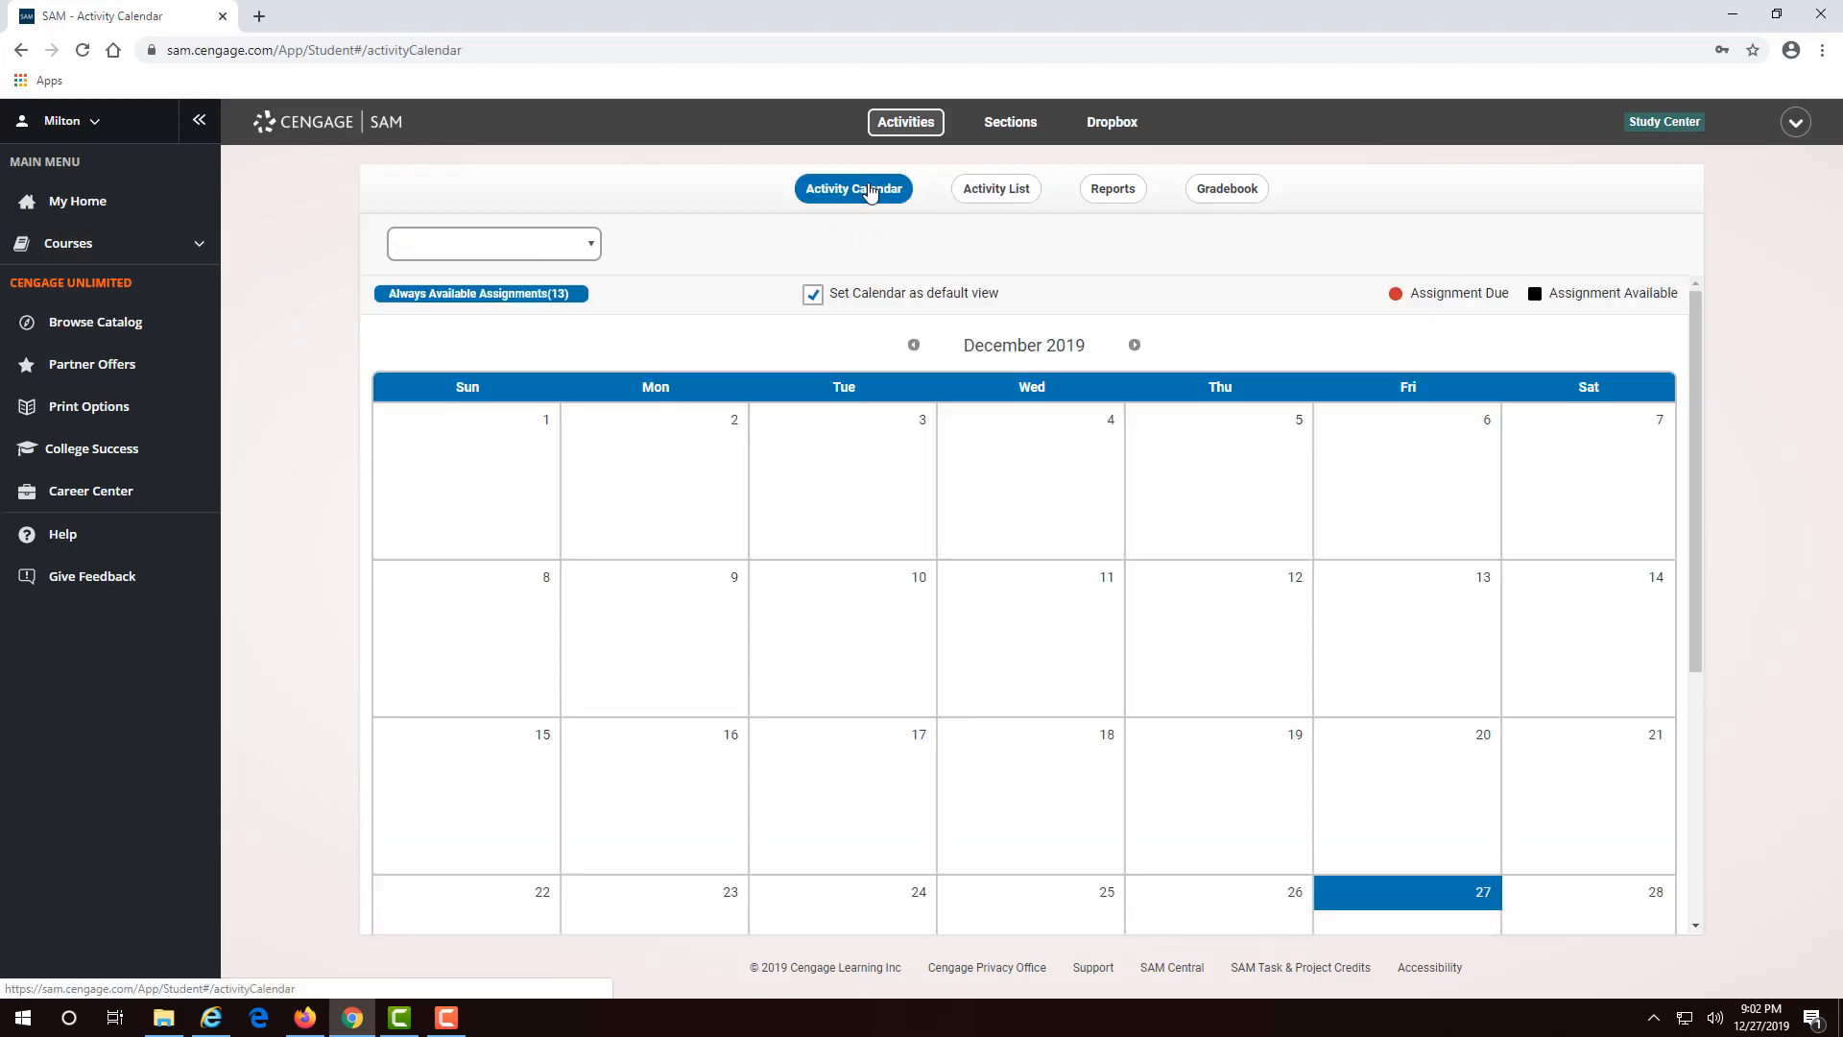
pyautogui.click(980, 192)
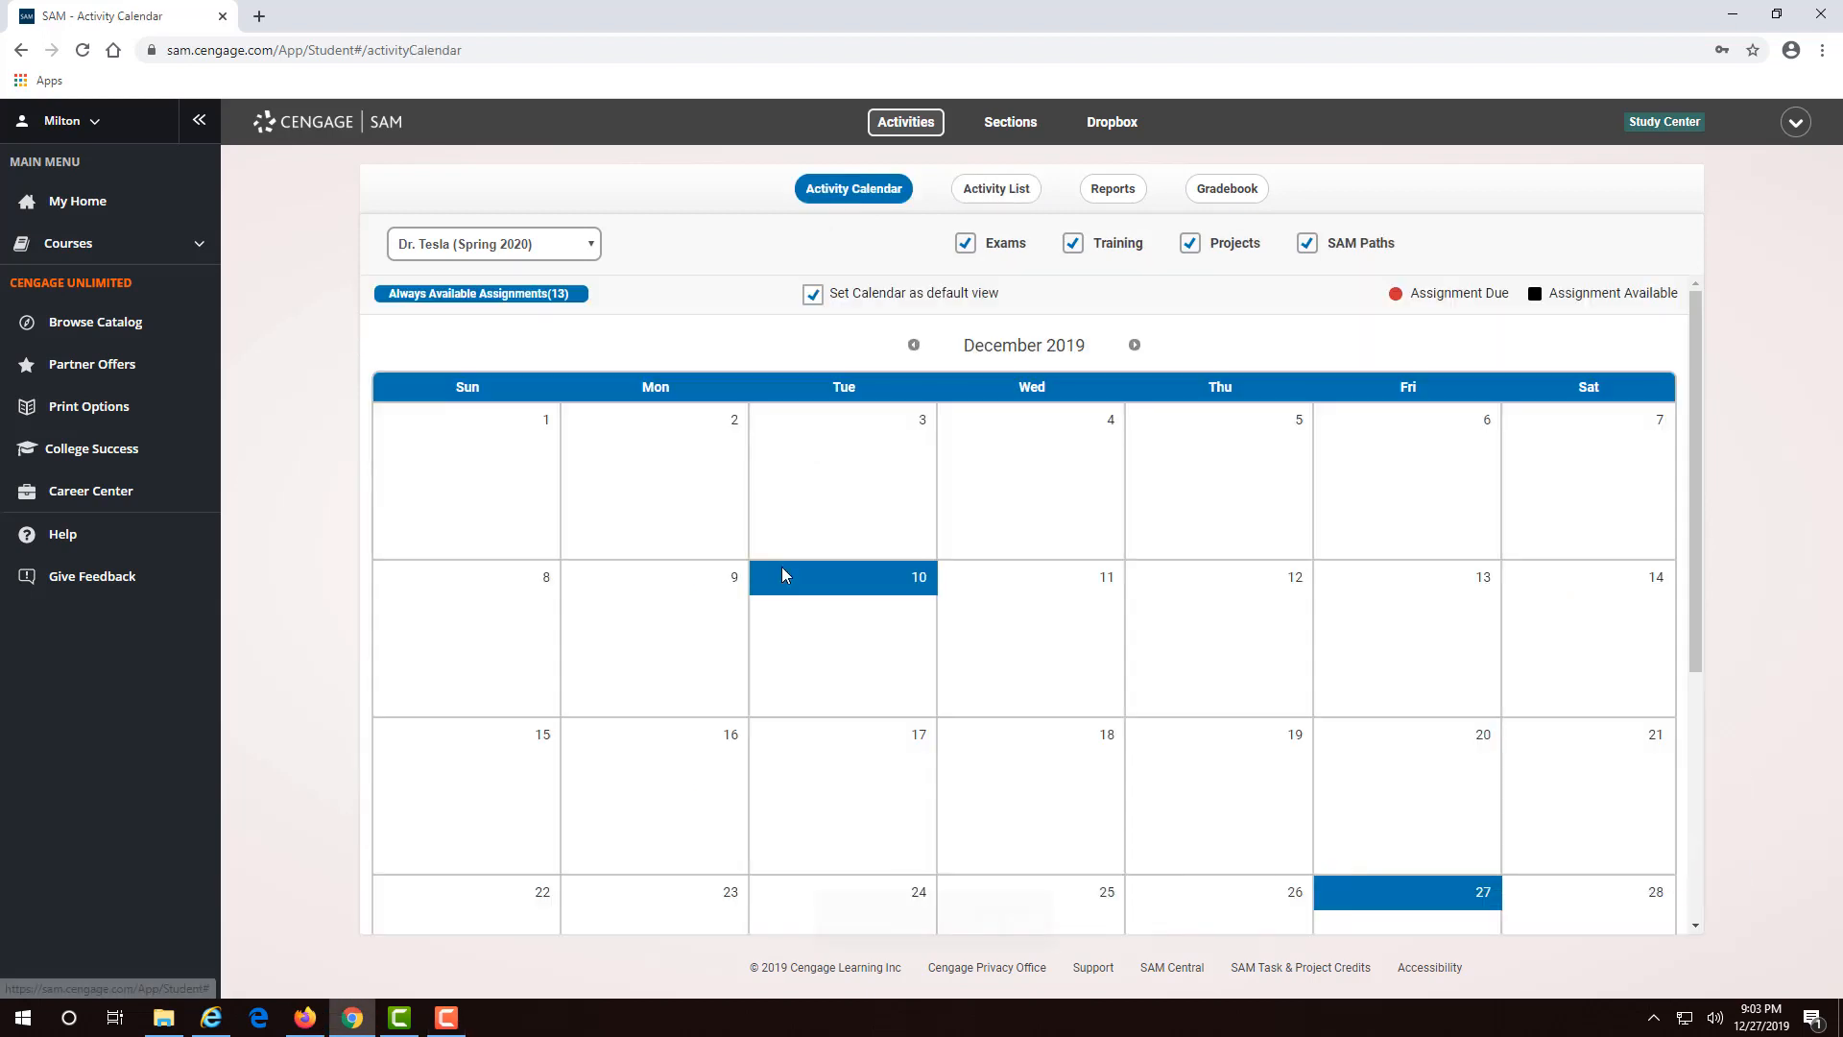
# - Sign out of SAM from the account menu and begin signing back in with the username
pyautogui.click(96, 121)
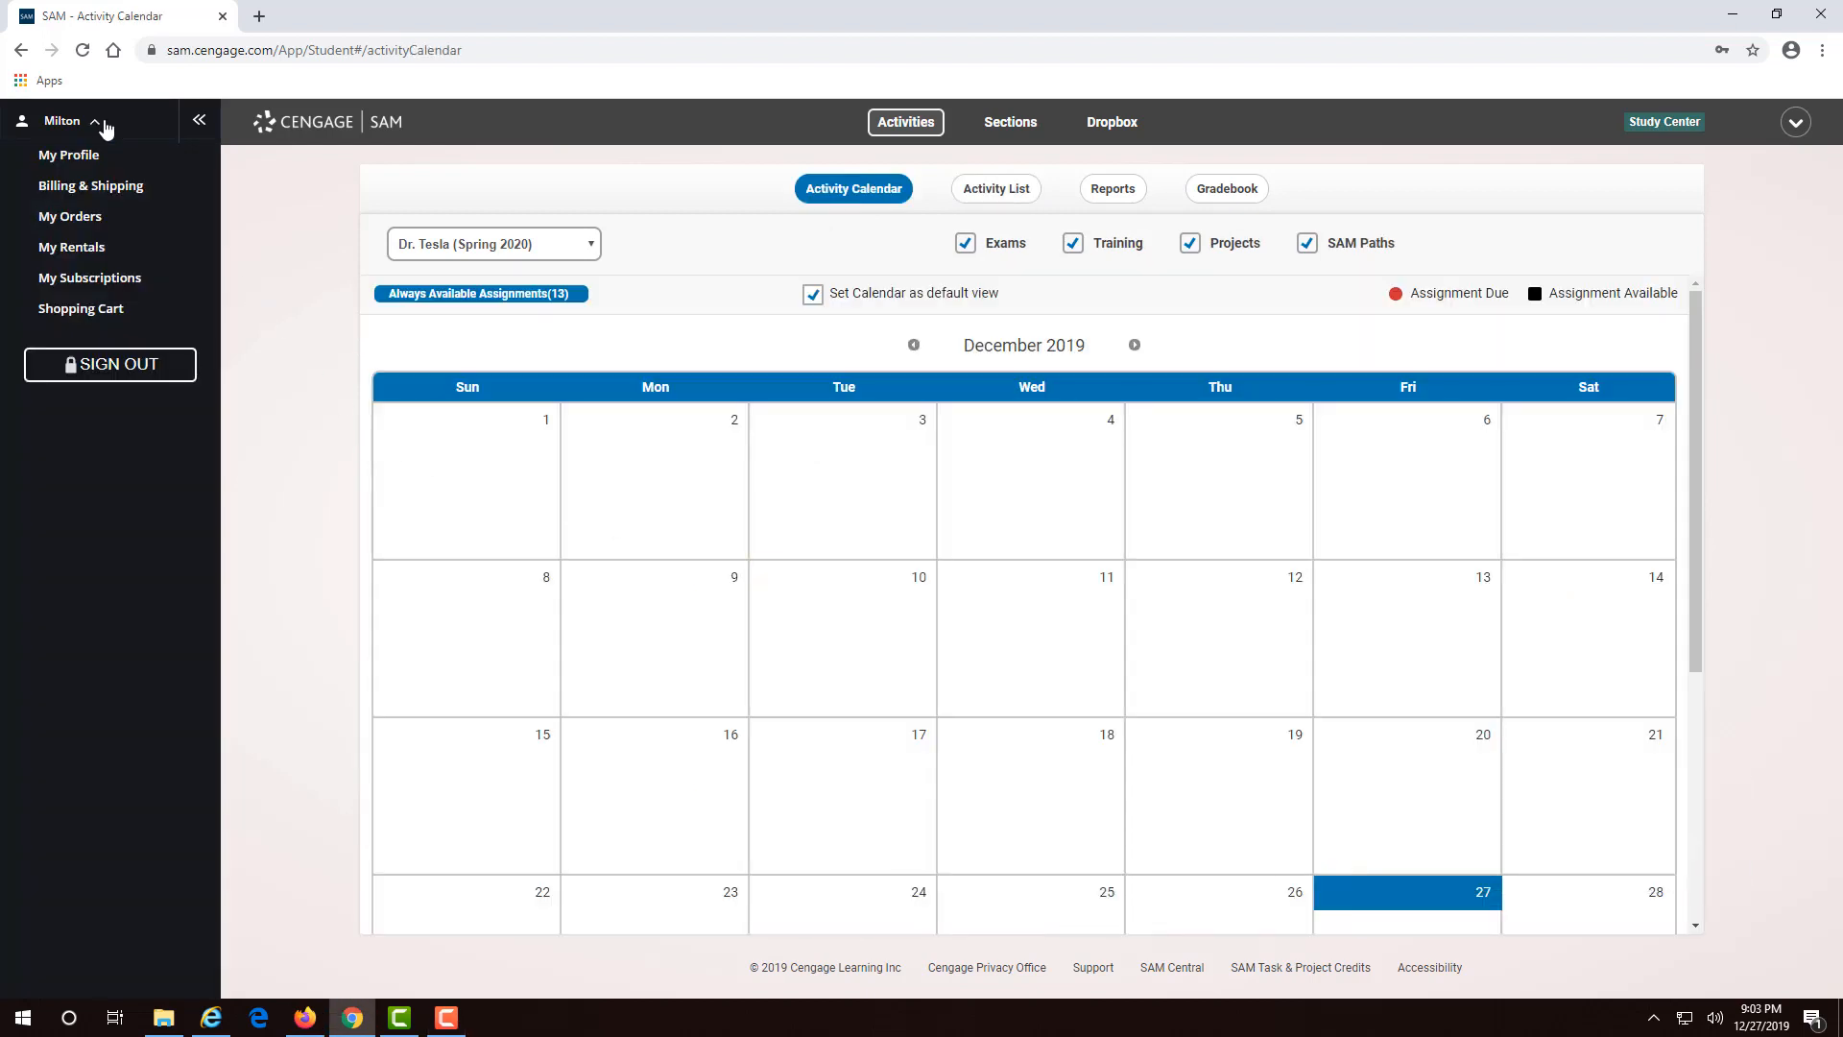
pyautogui.click(132, 368)
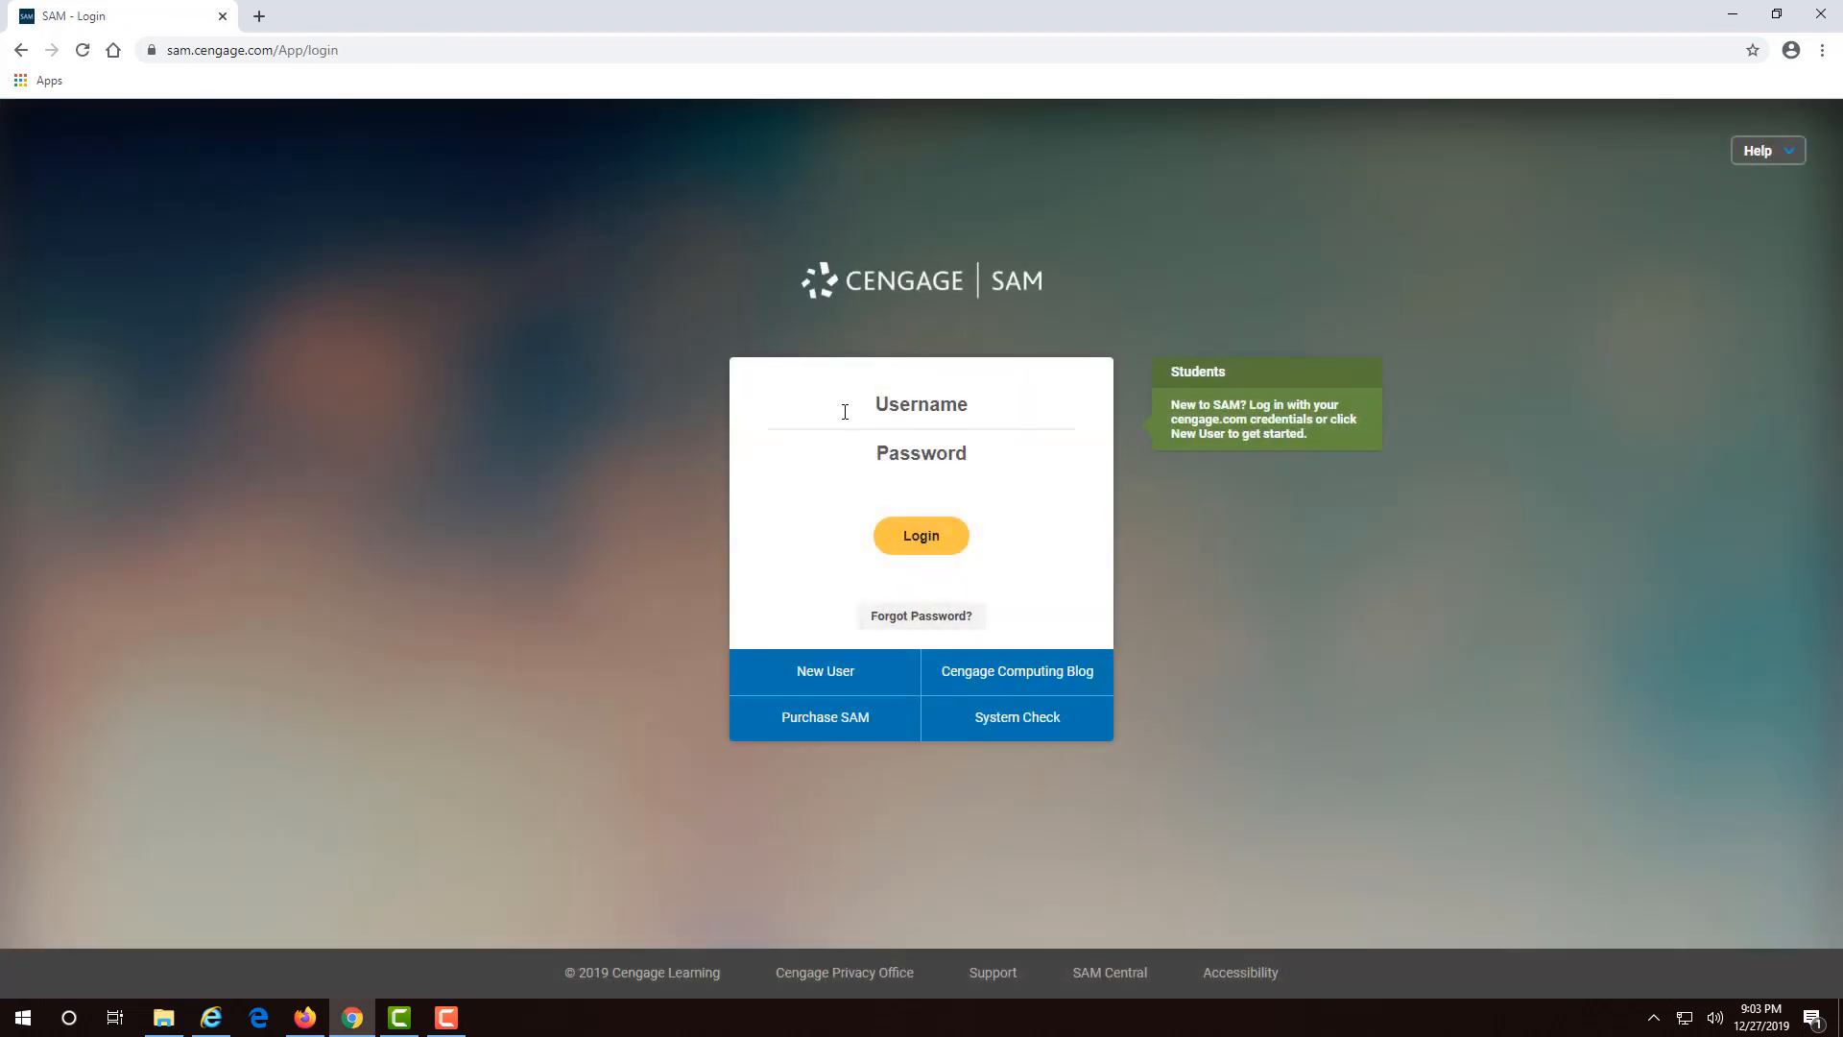
pyautogui.click(864, 408)
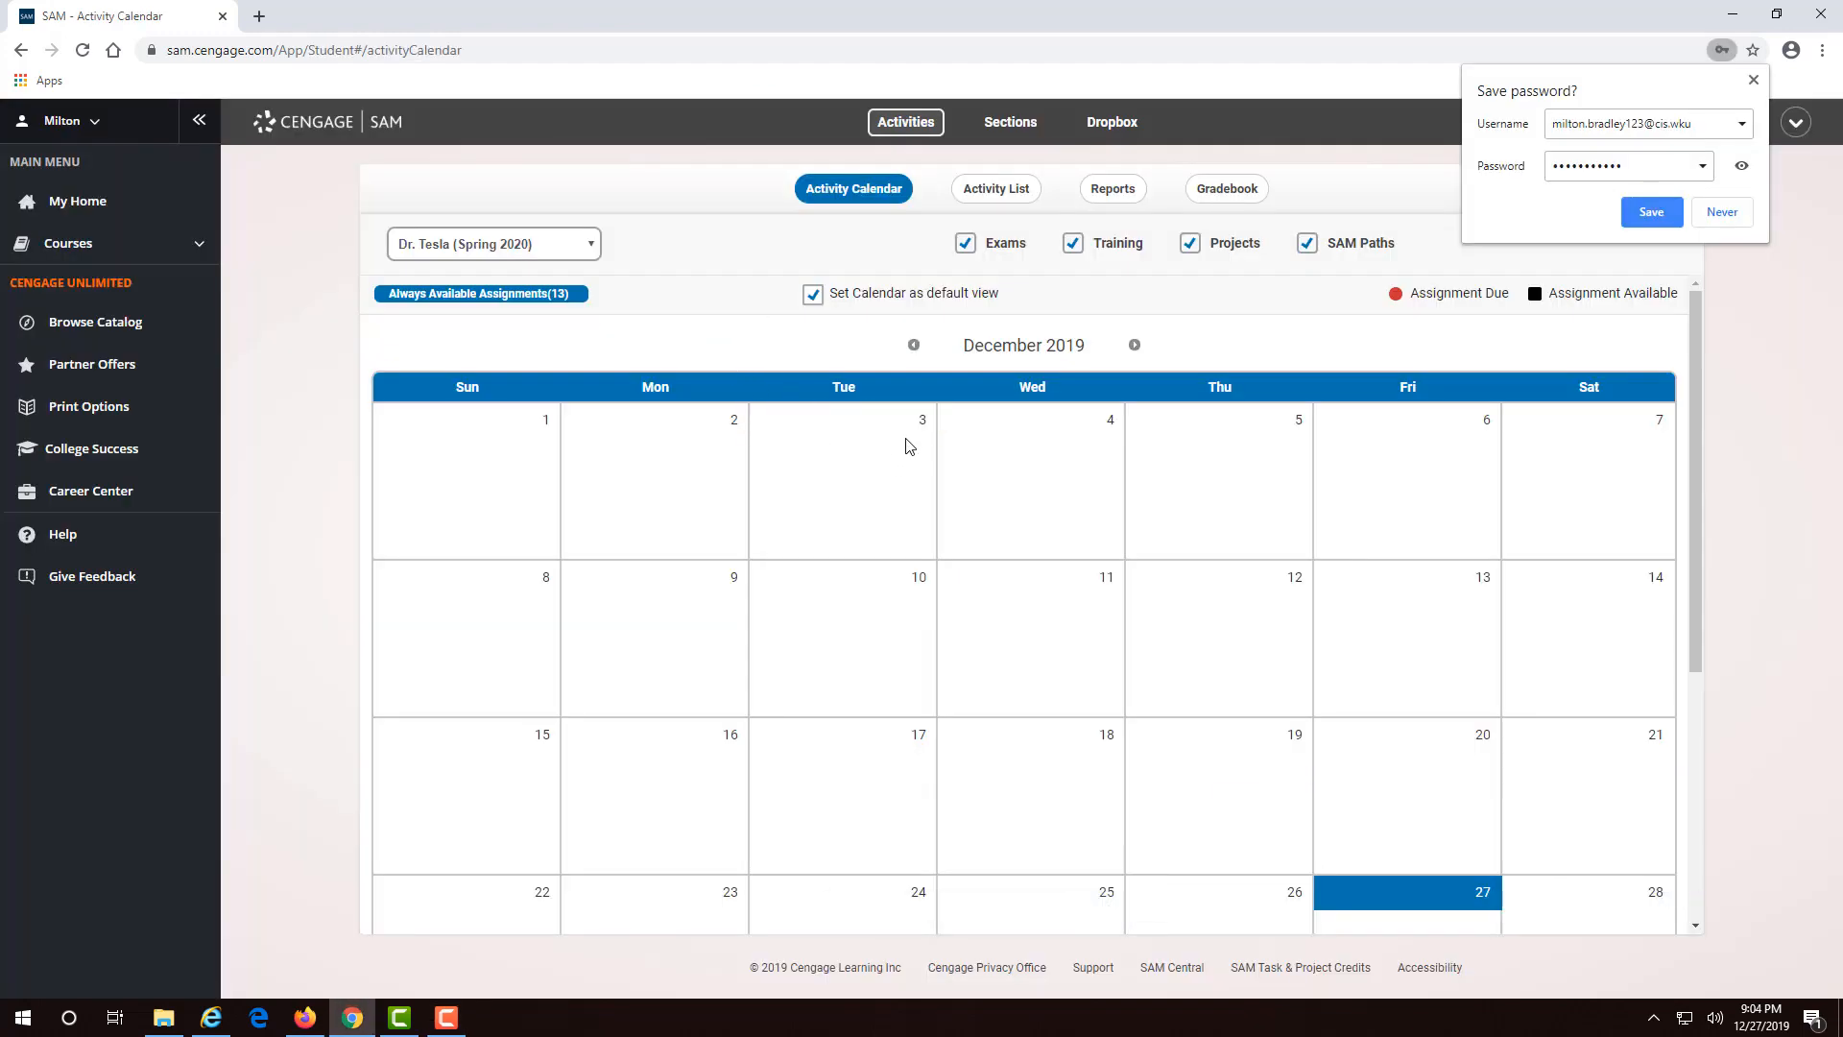
pyautogui.click(833, 404)
# - Unset the calendar as default view and show the Activity List of 13 assignments
pyautogui.click(813, 303)
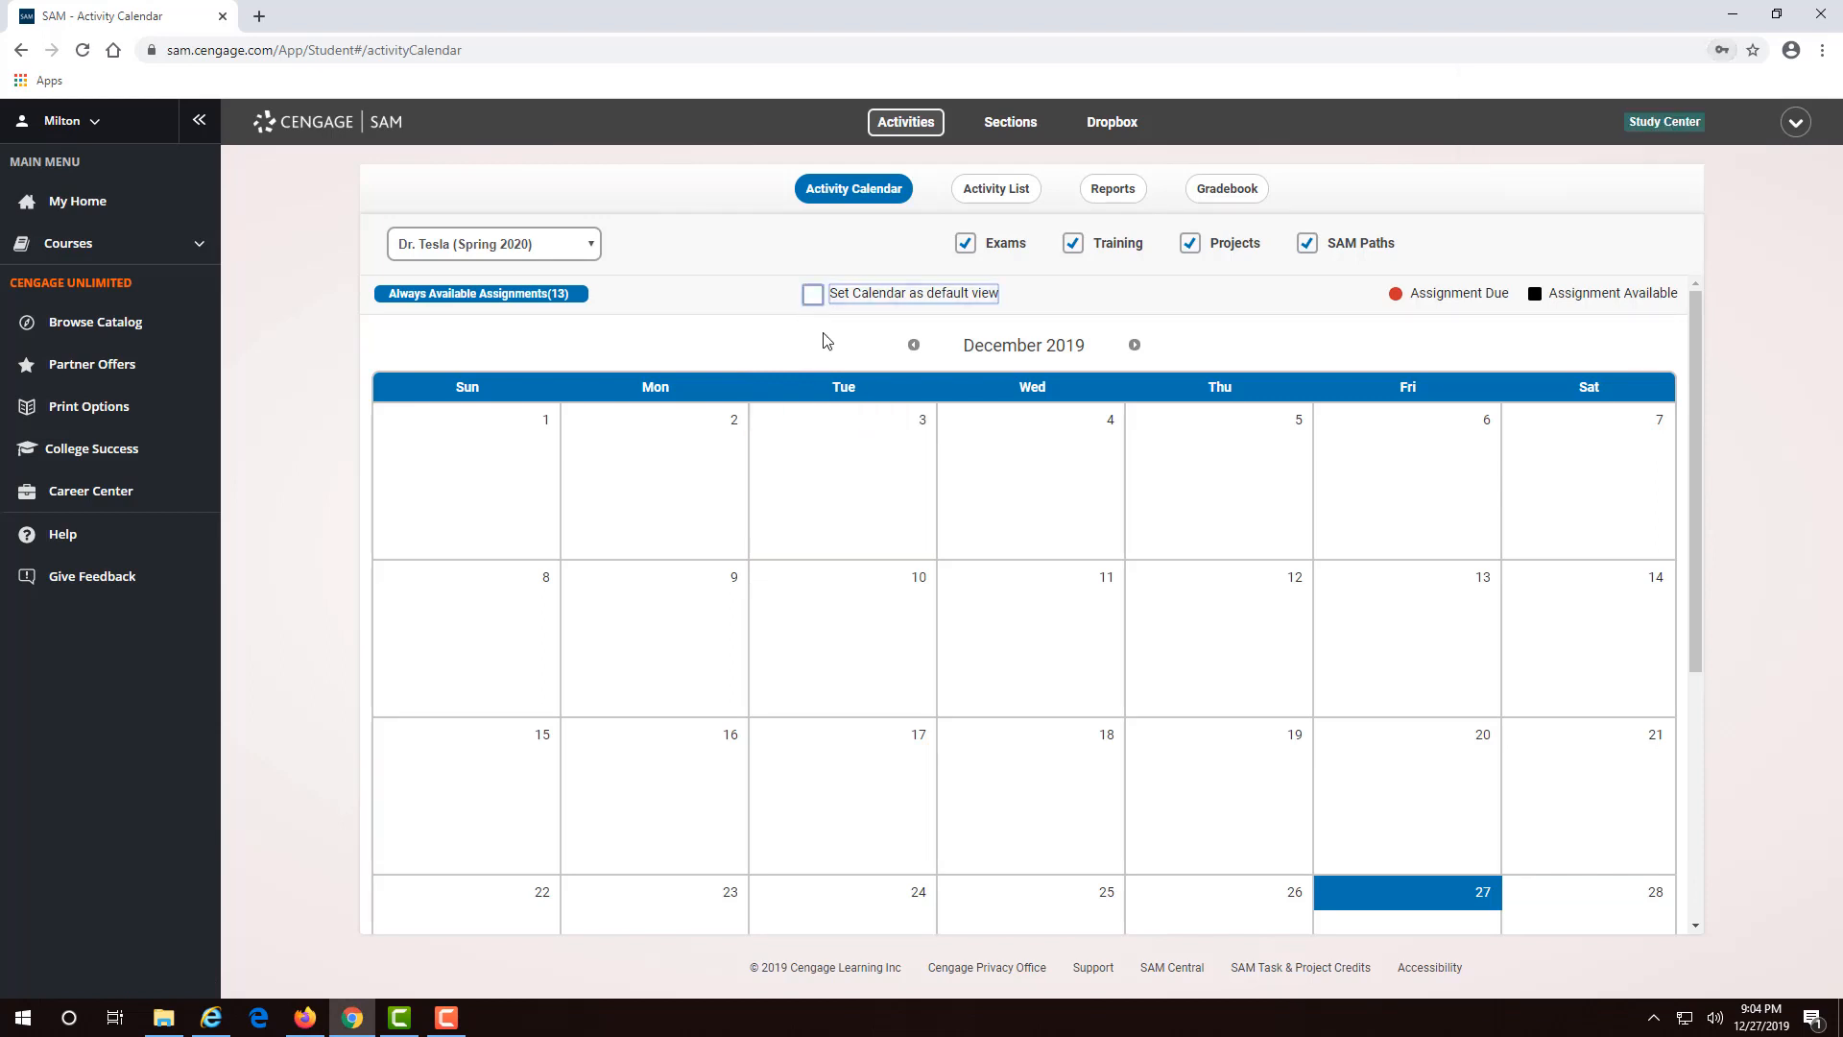
pyautogui.click(995, 192)
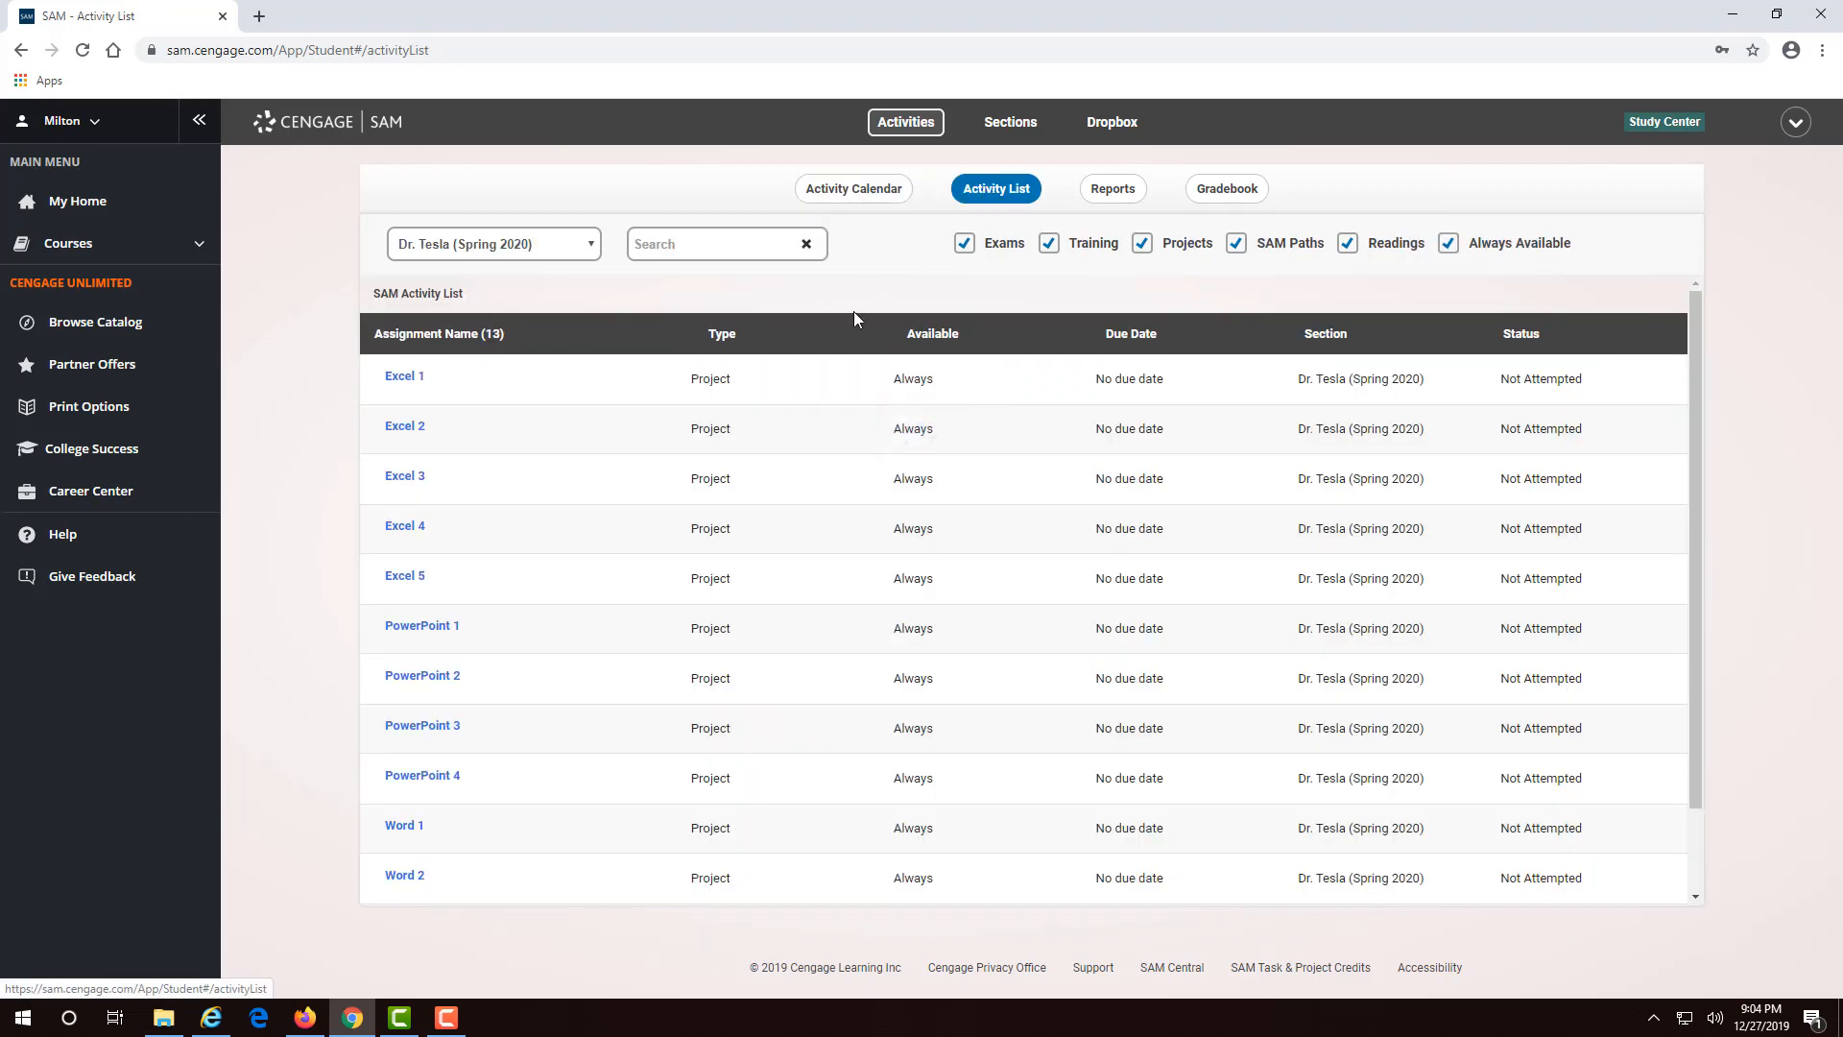
pyautogui.click(869, 200)
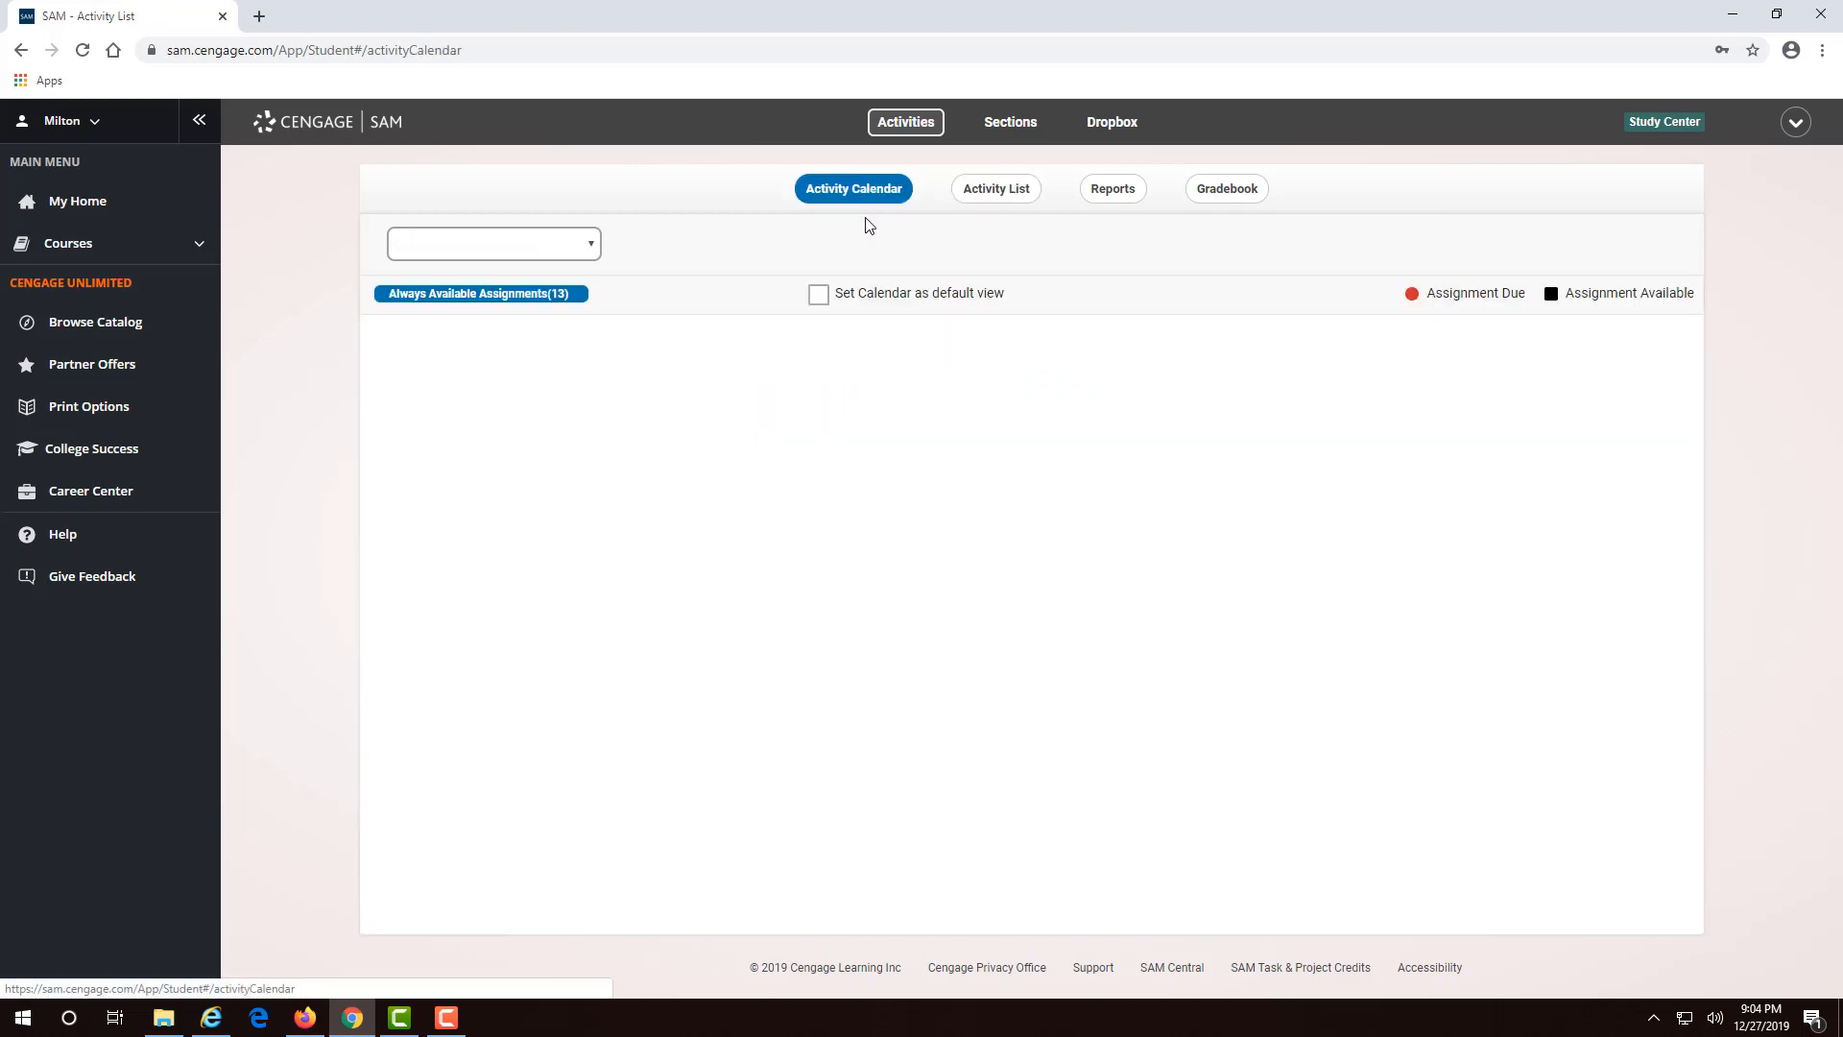
pyautogui.click(998, 191)
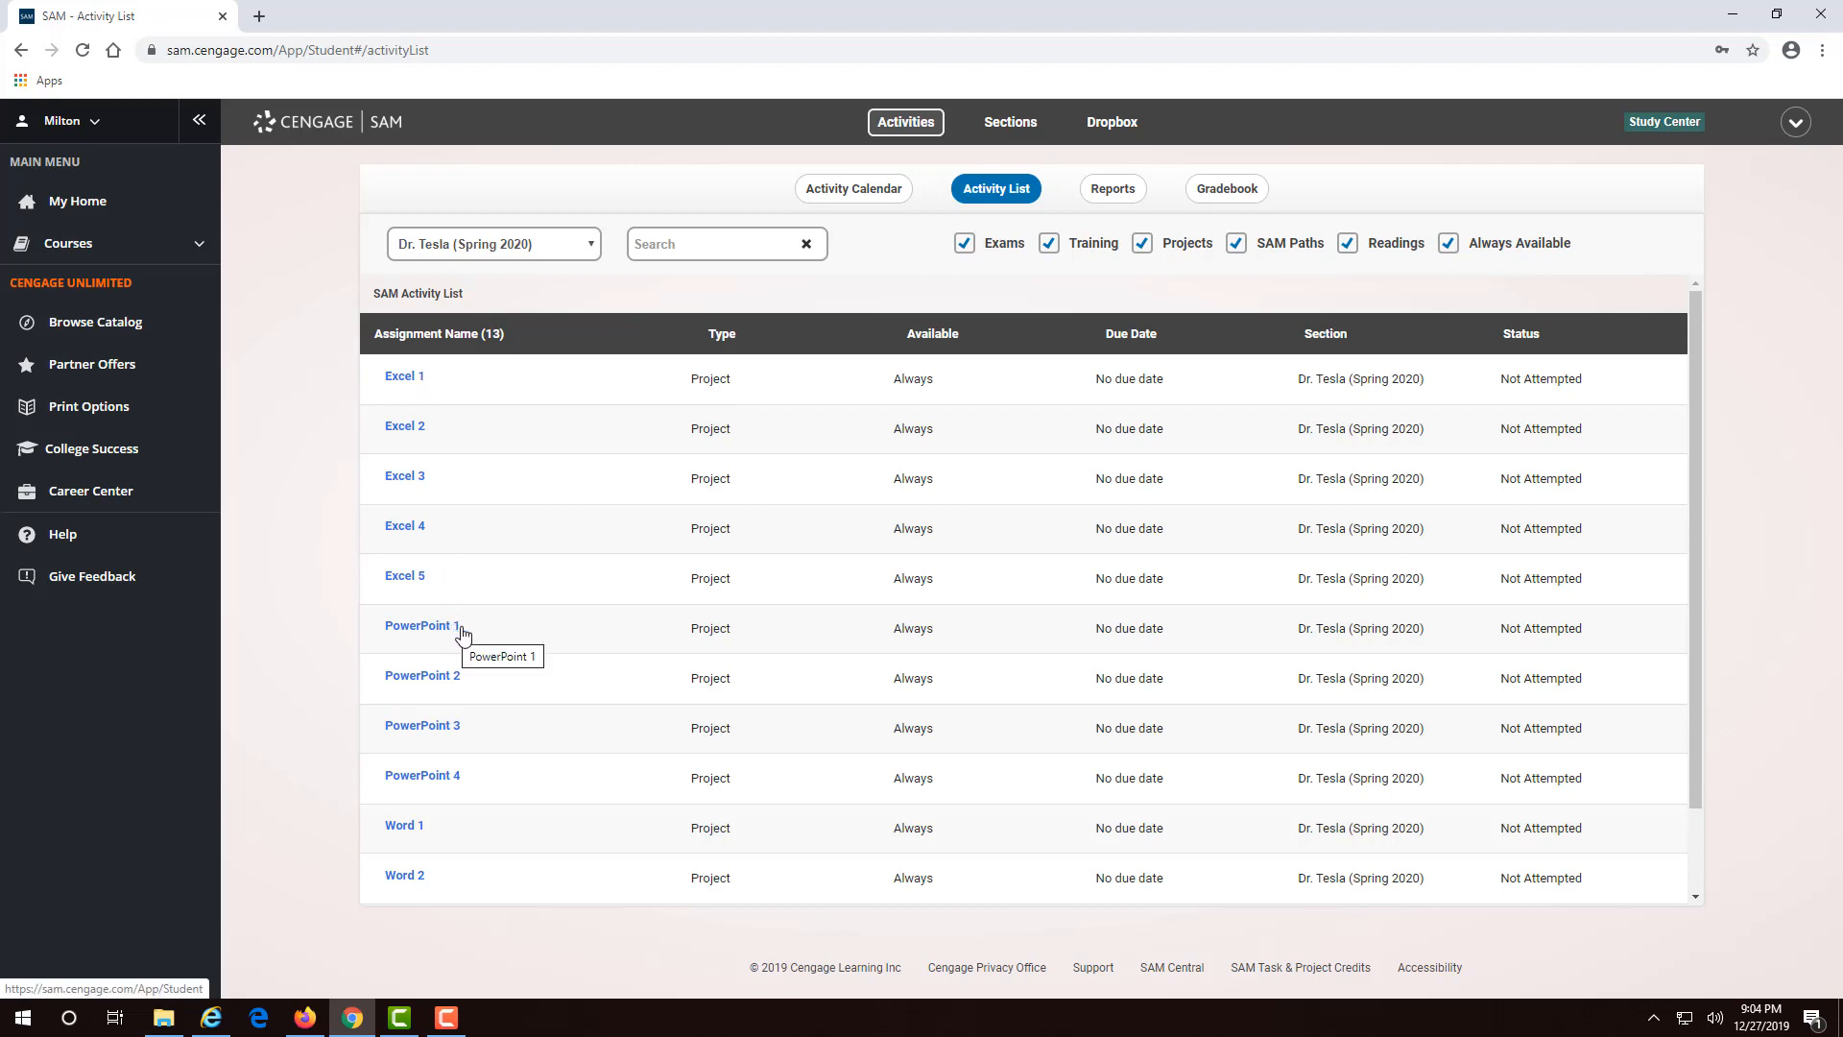
# - Open the PowerPoint 1 assignment overview and start the project
pyautogui.click(458, 629)
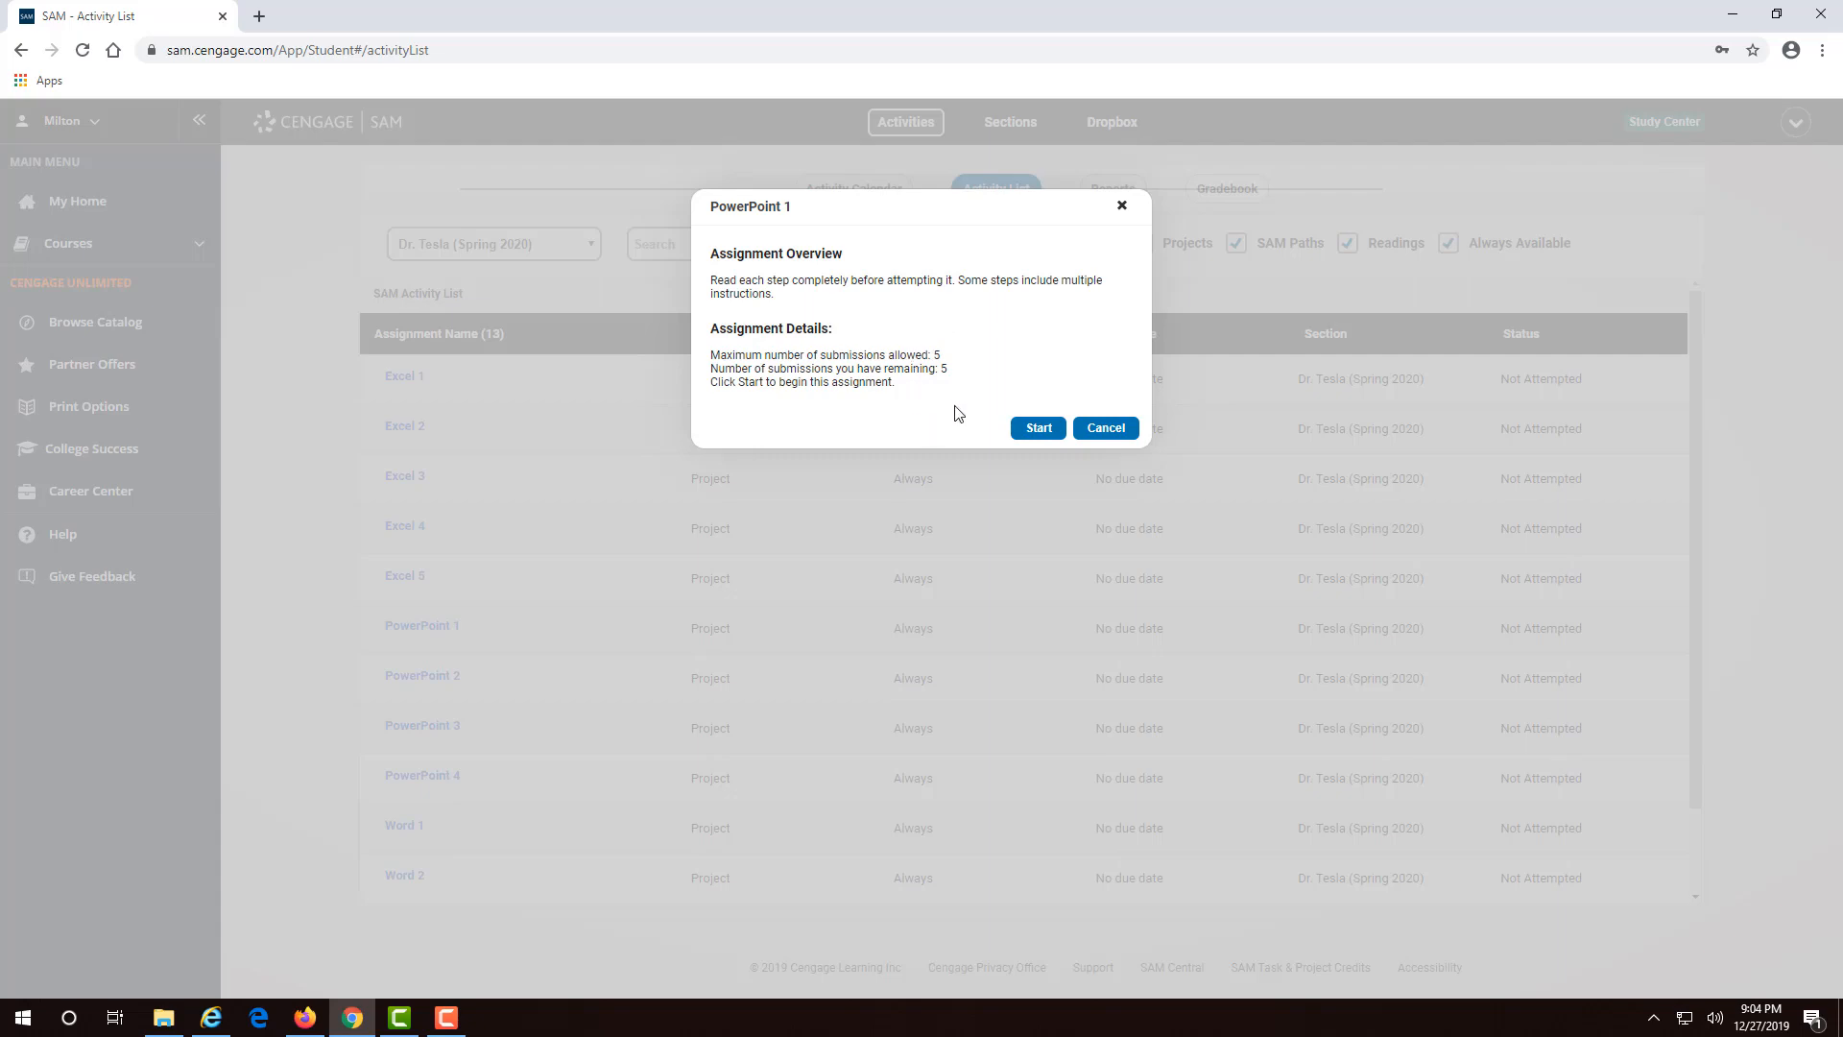
pyautogui.click(1035, 429)
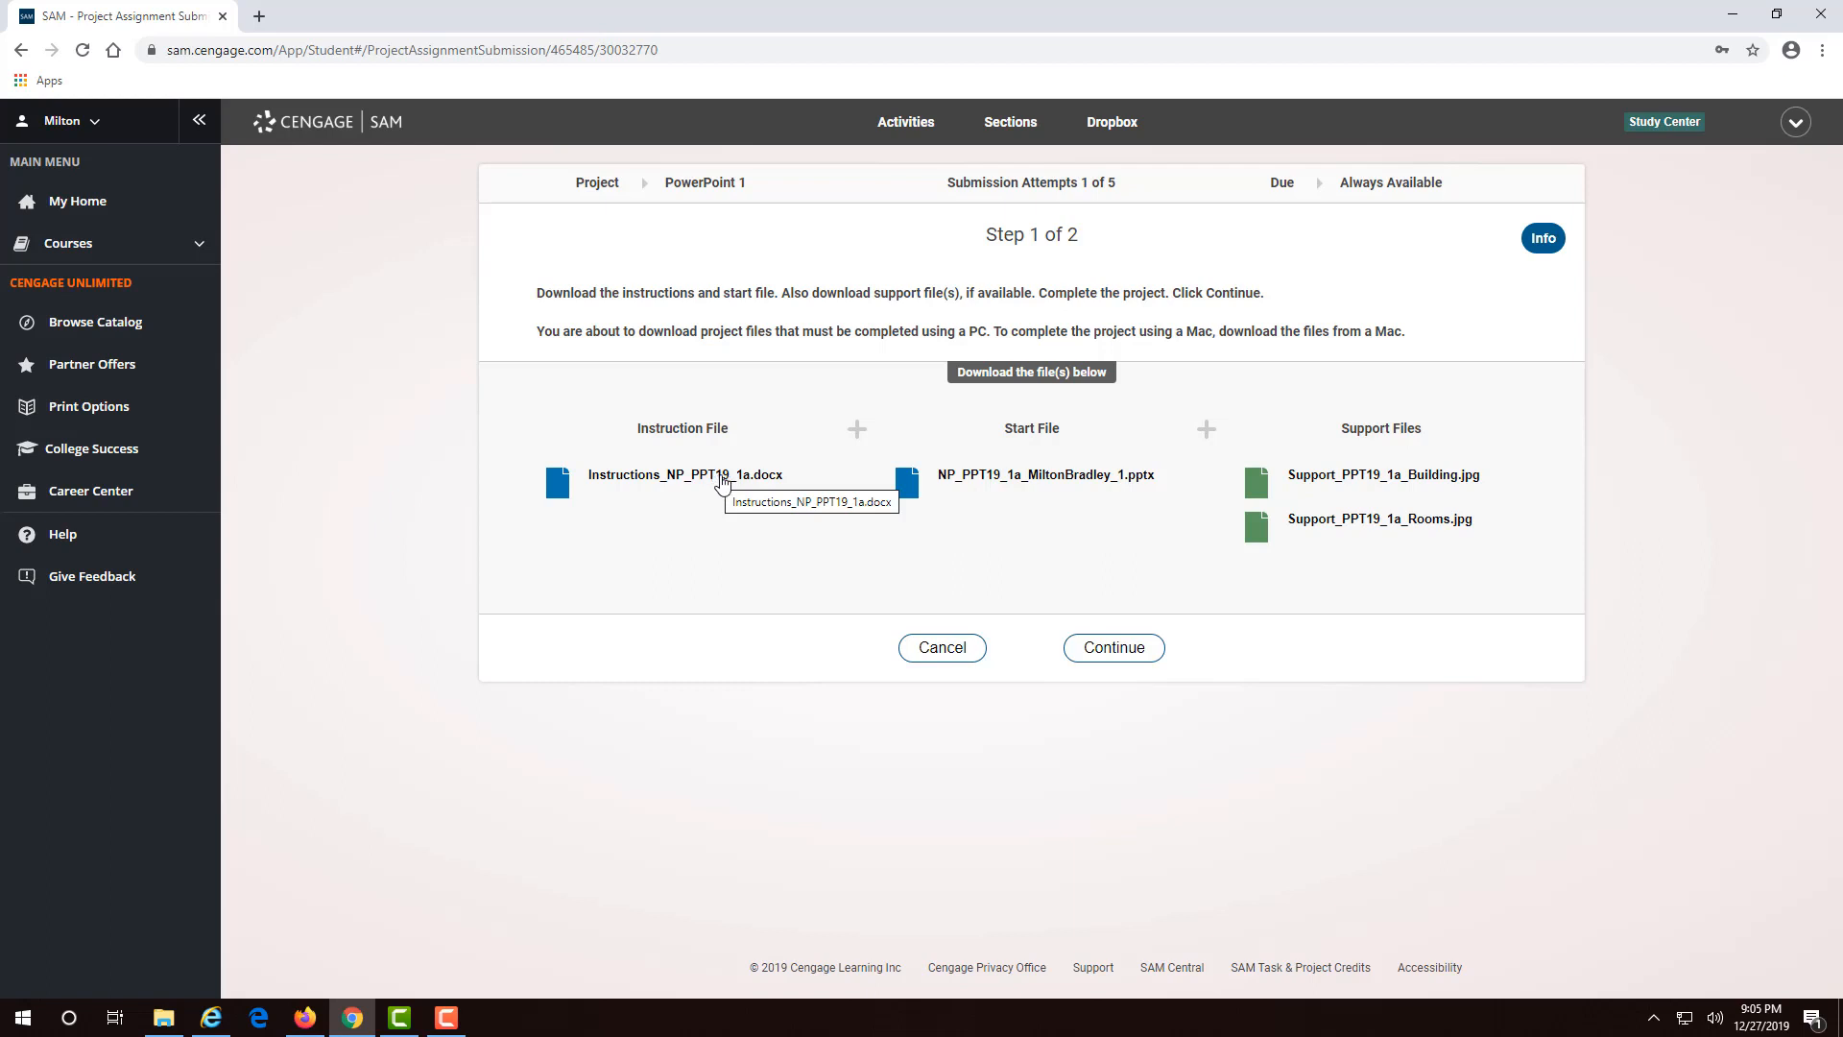
# - Download the instruction document, the start presentation, and the Building and Rooms support pictures
pyautogui.click(724, 481)
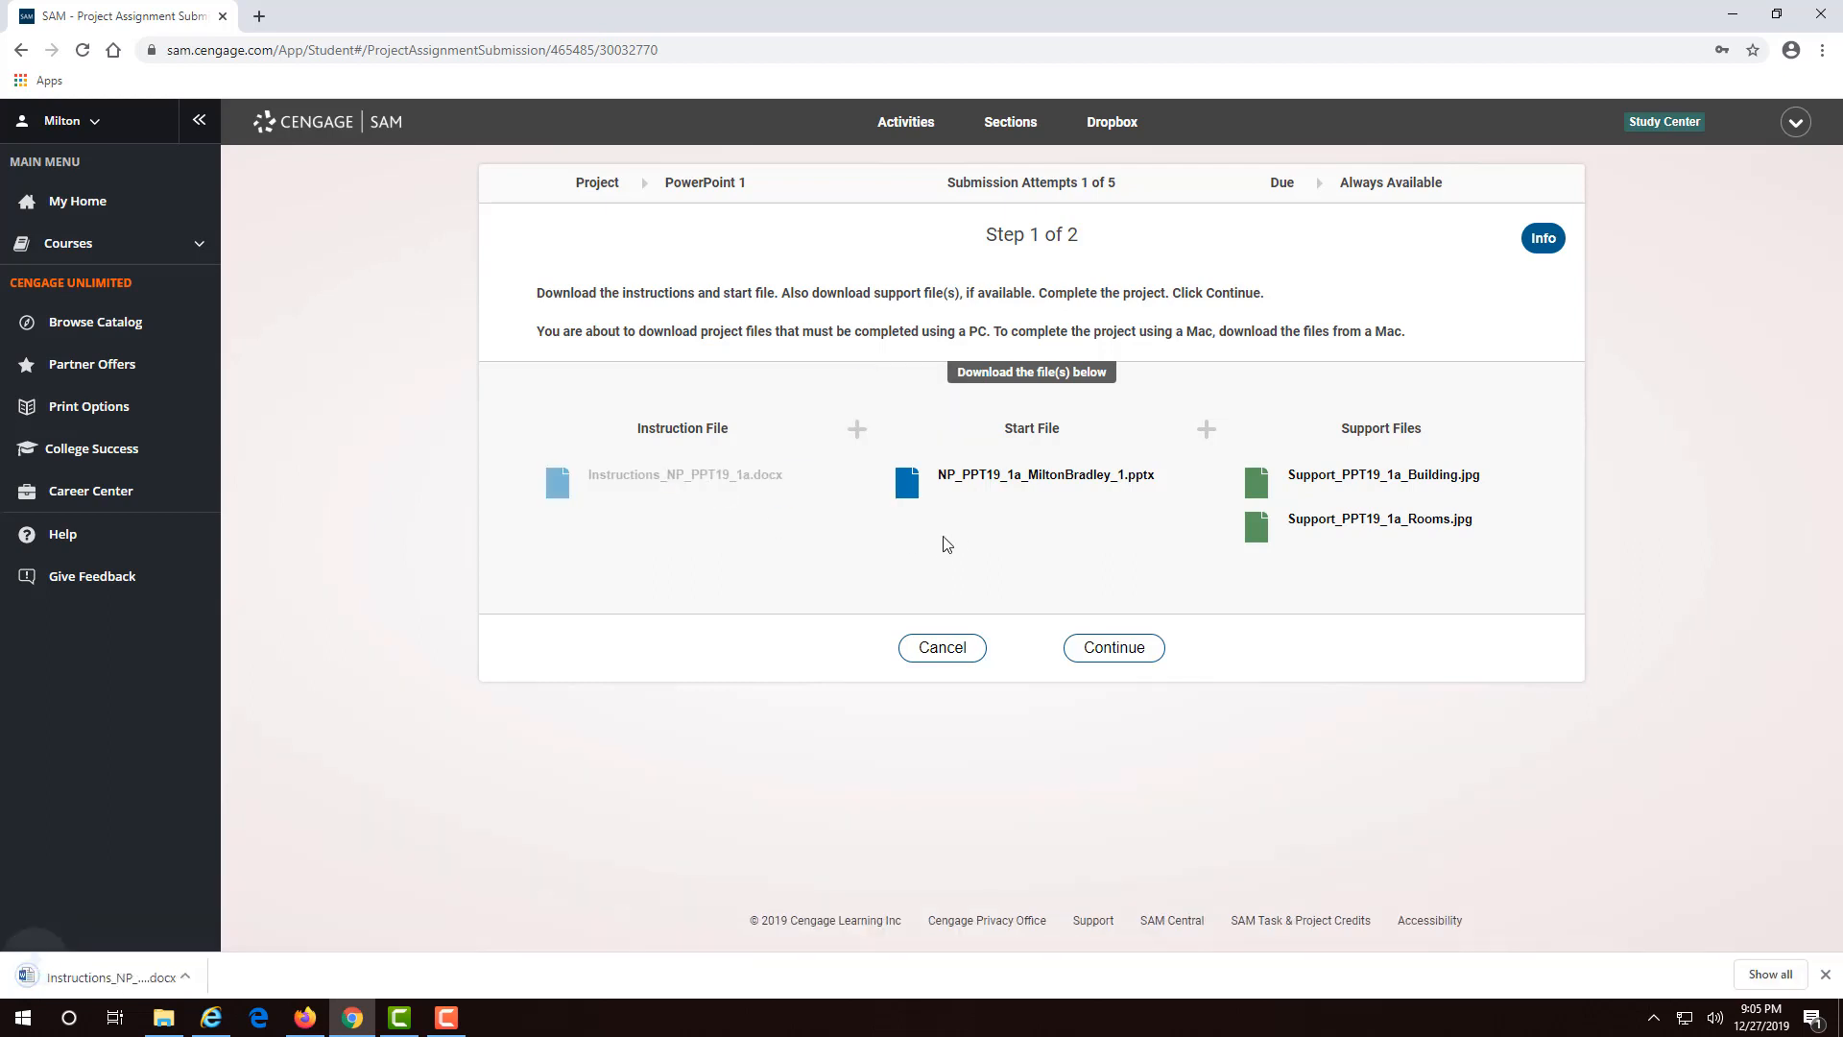
pyautogui.click(1022, 487)
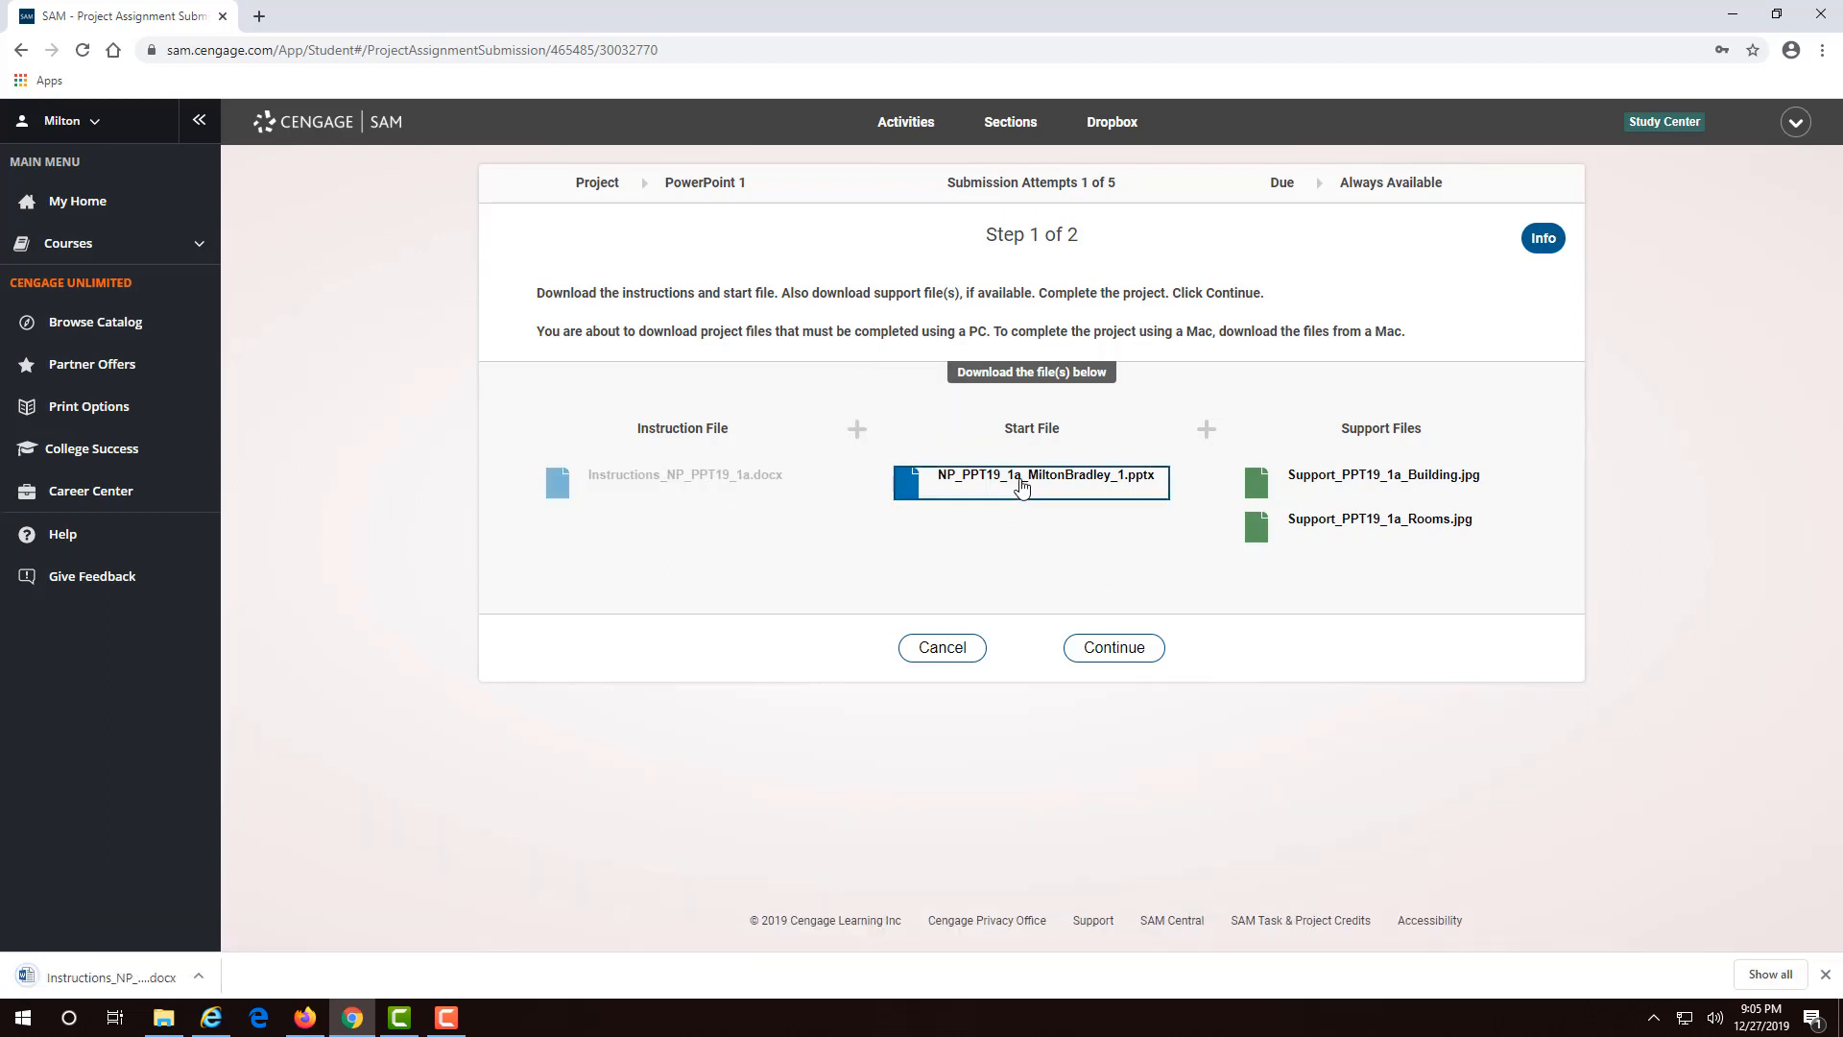
pyautogui.click(1427, 480)
pyautogui.click(1416, 526)
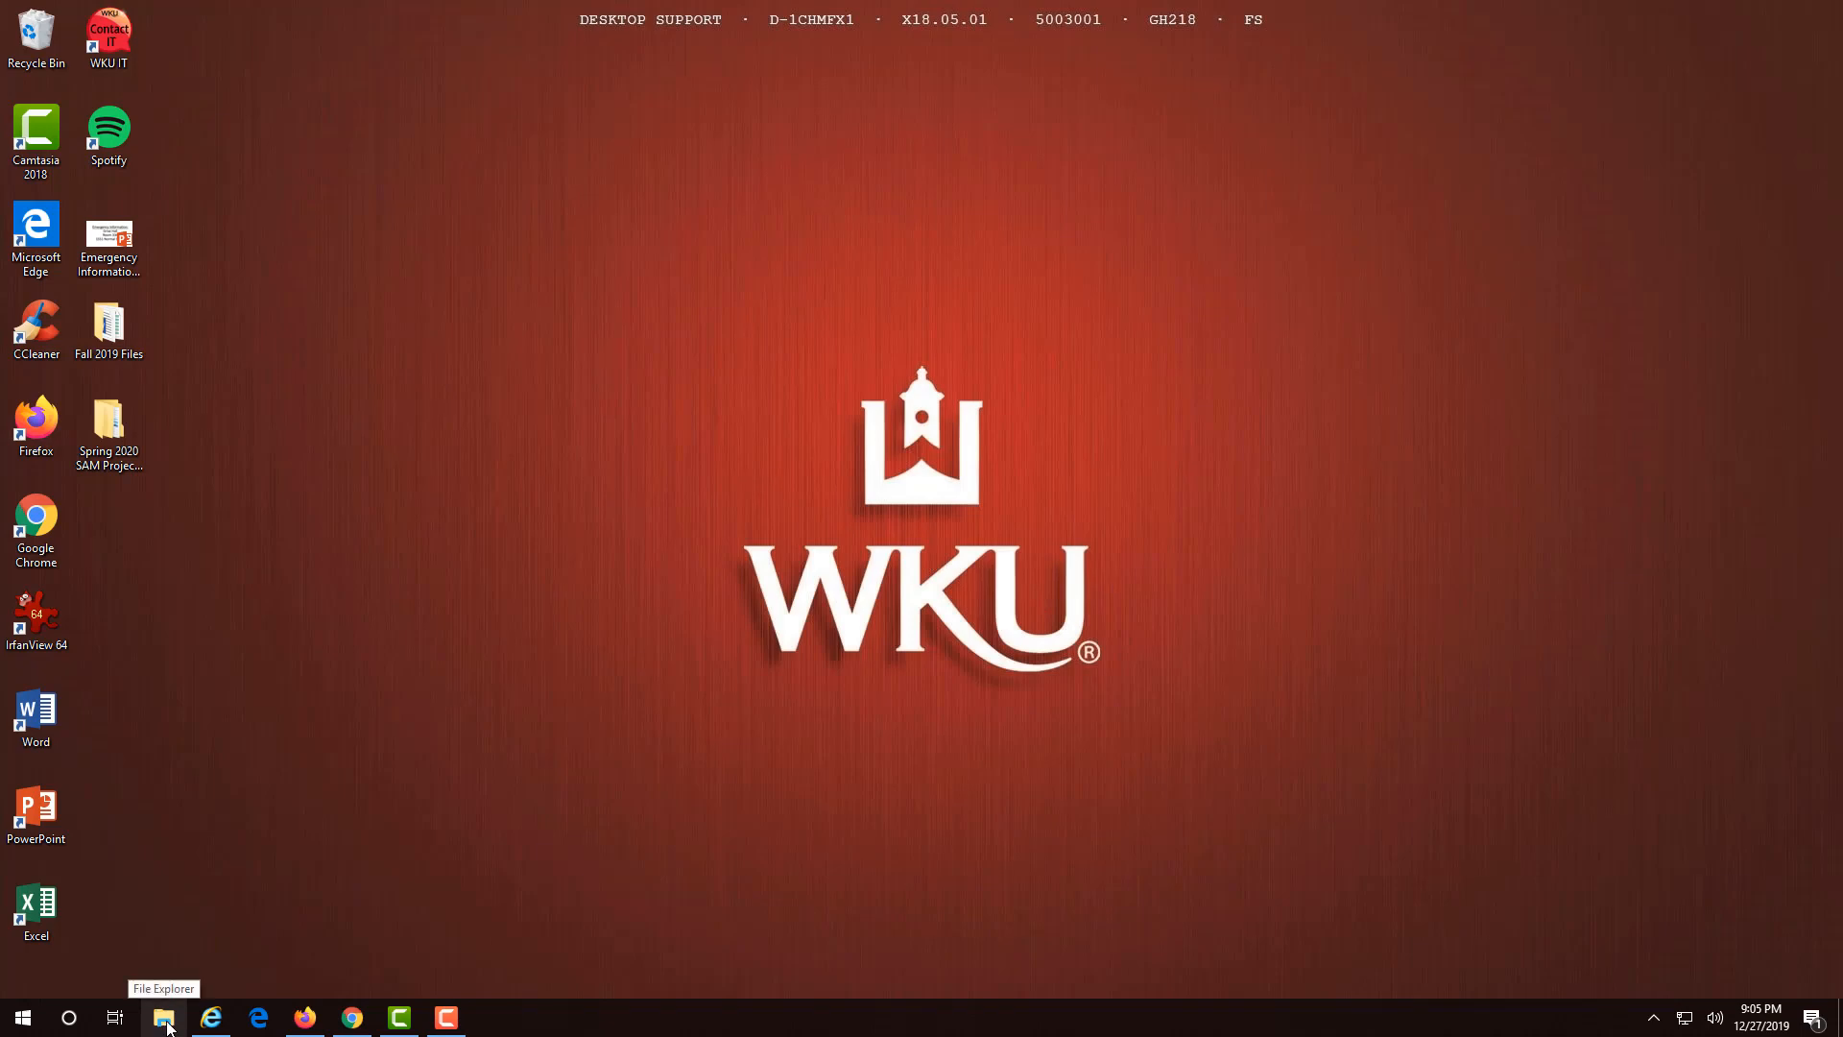
# - Open Instructions_NP_PPT19_1a.docx from the Downloads folder in File Explorer
pyautogui.click(164, 1019)
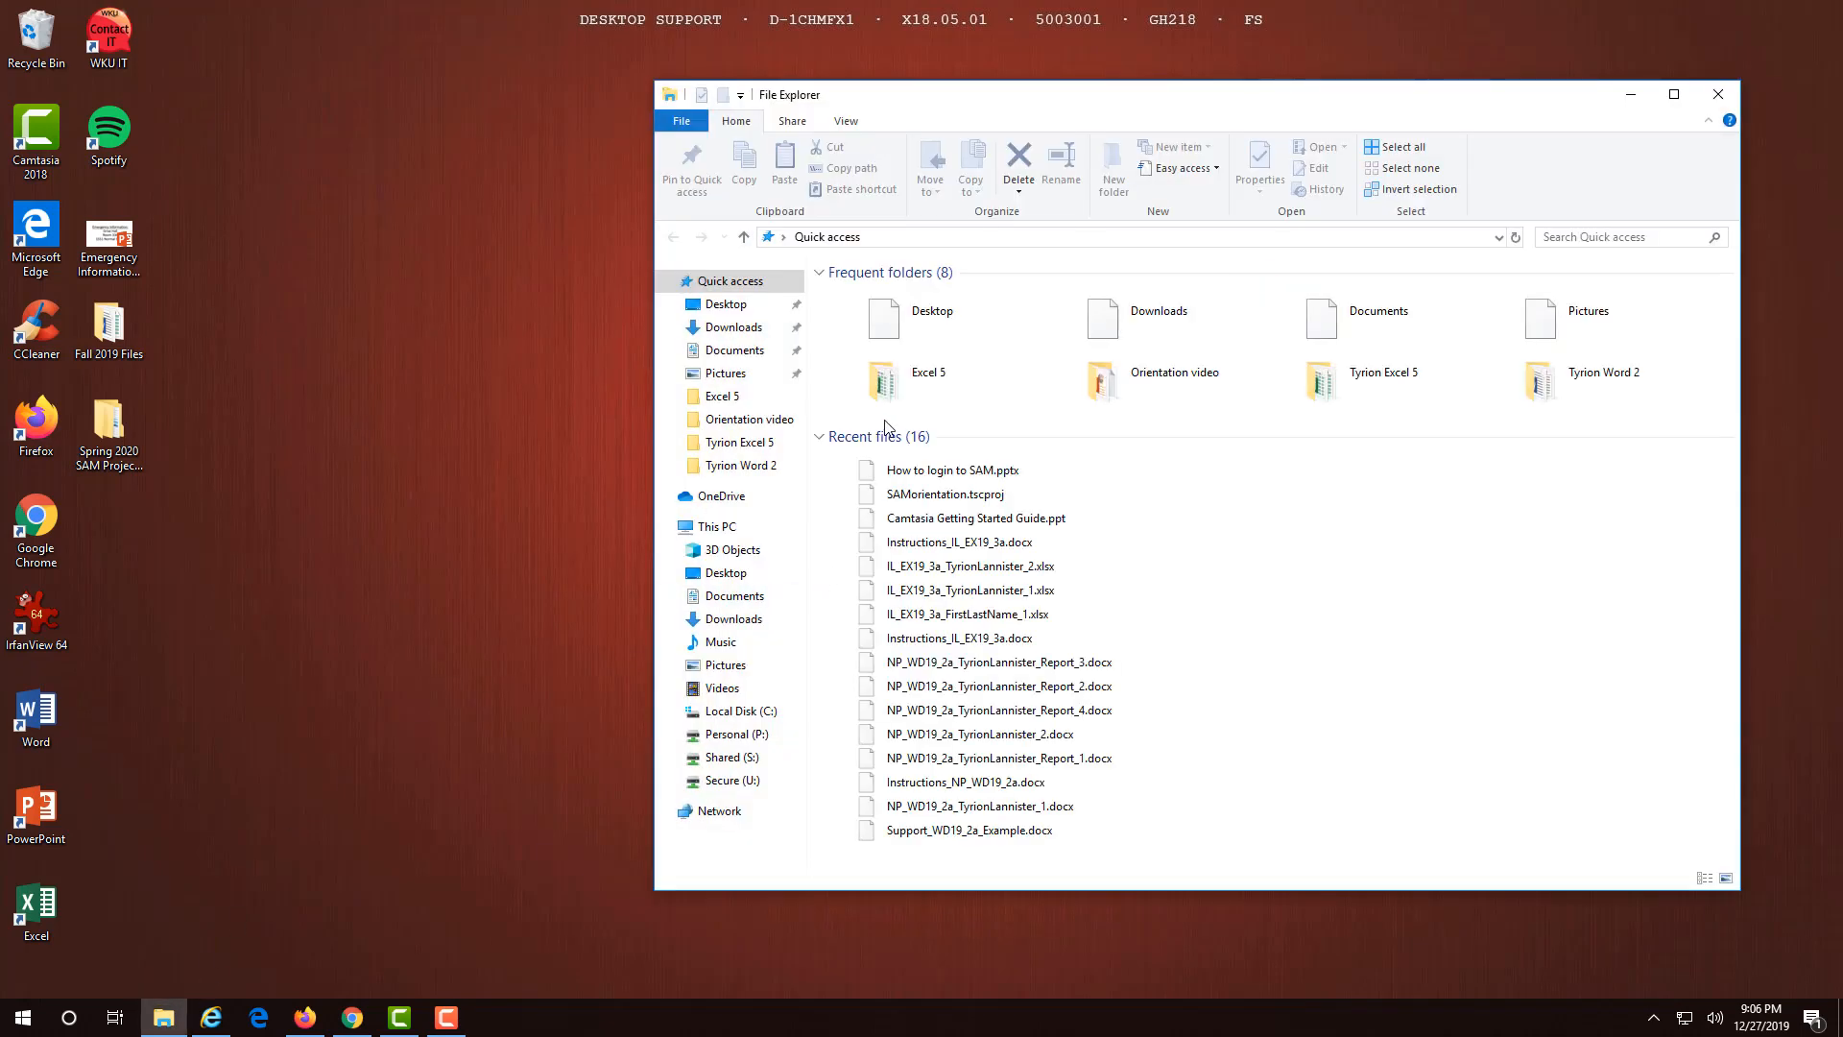
pyautogui.click(733, 327)
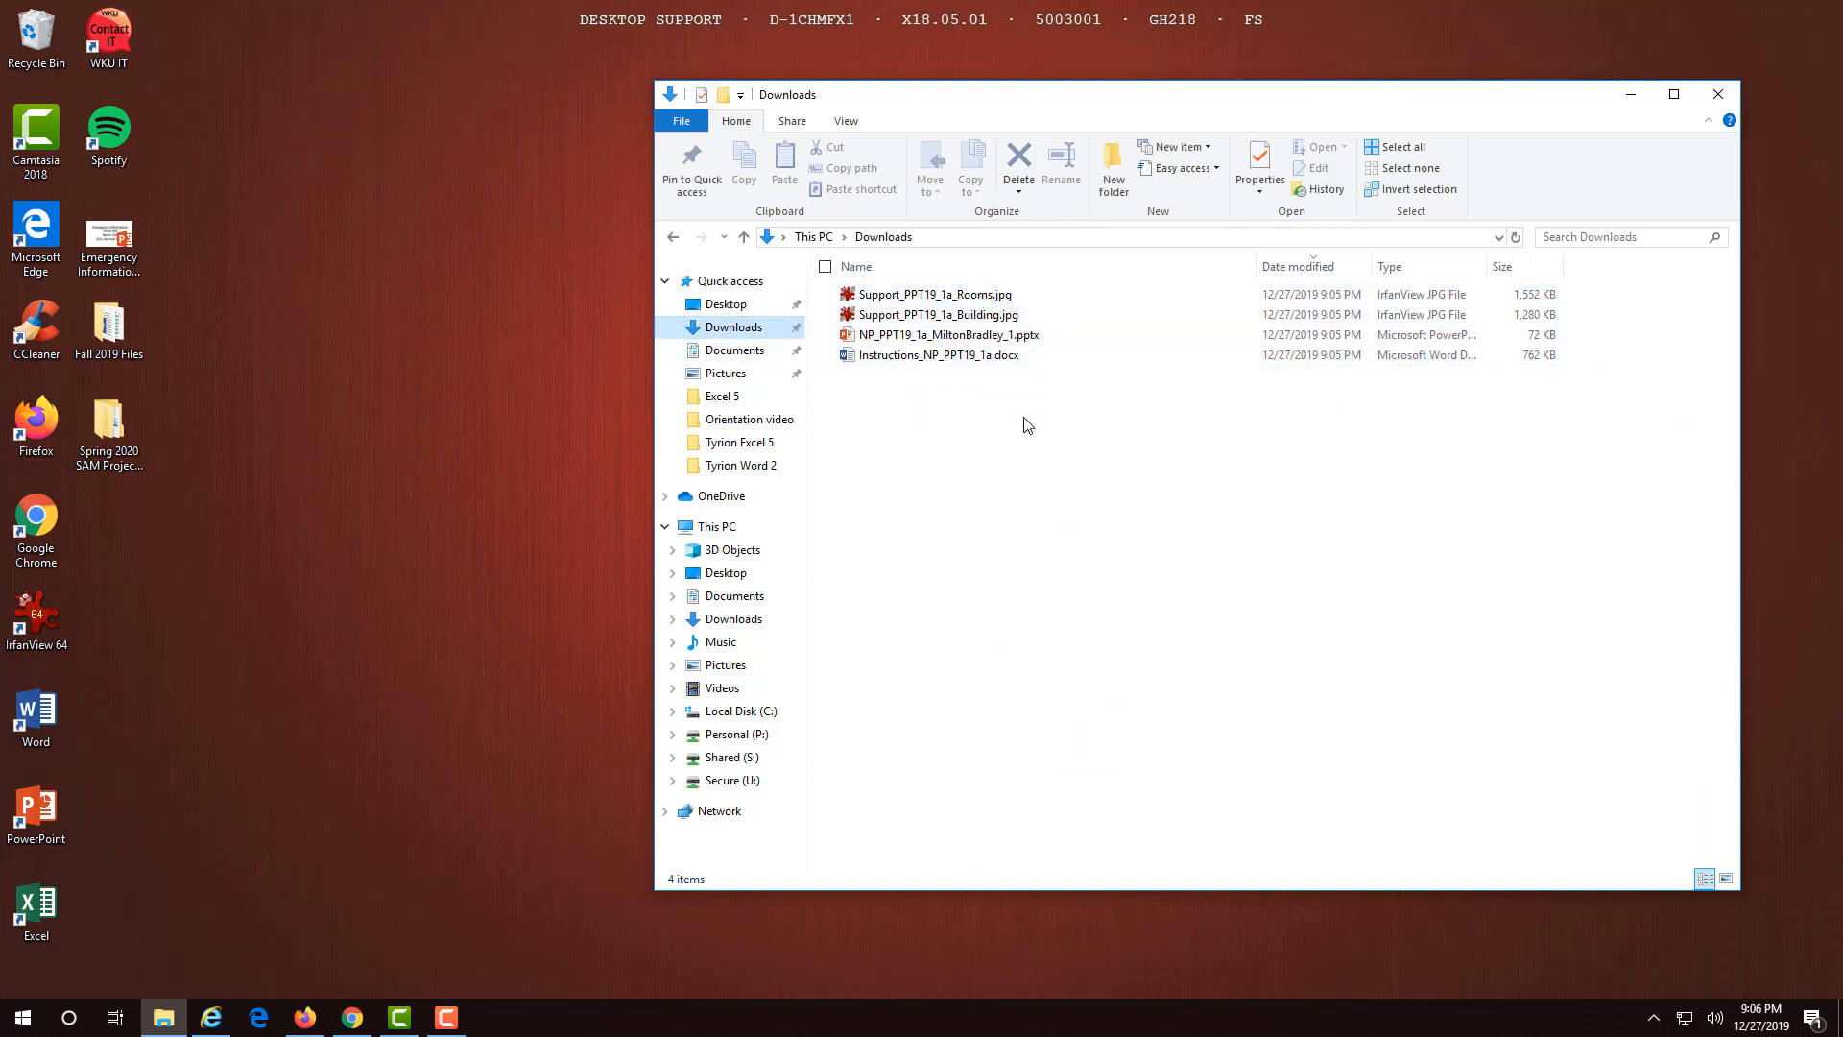
pyautogui.doubleClick(958, 355)
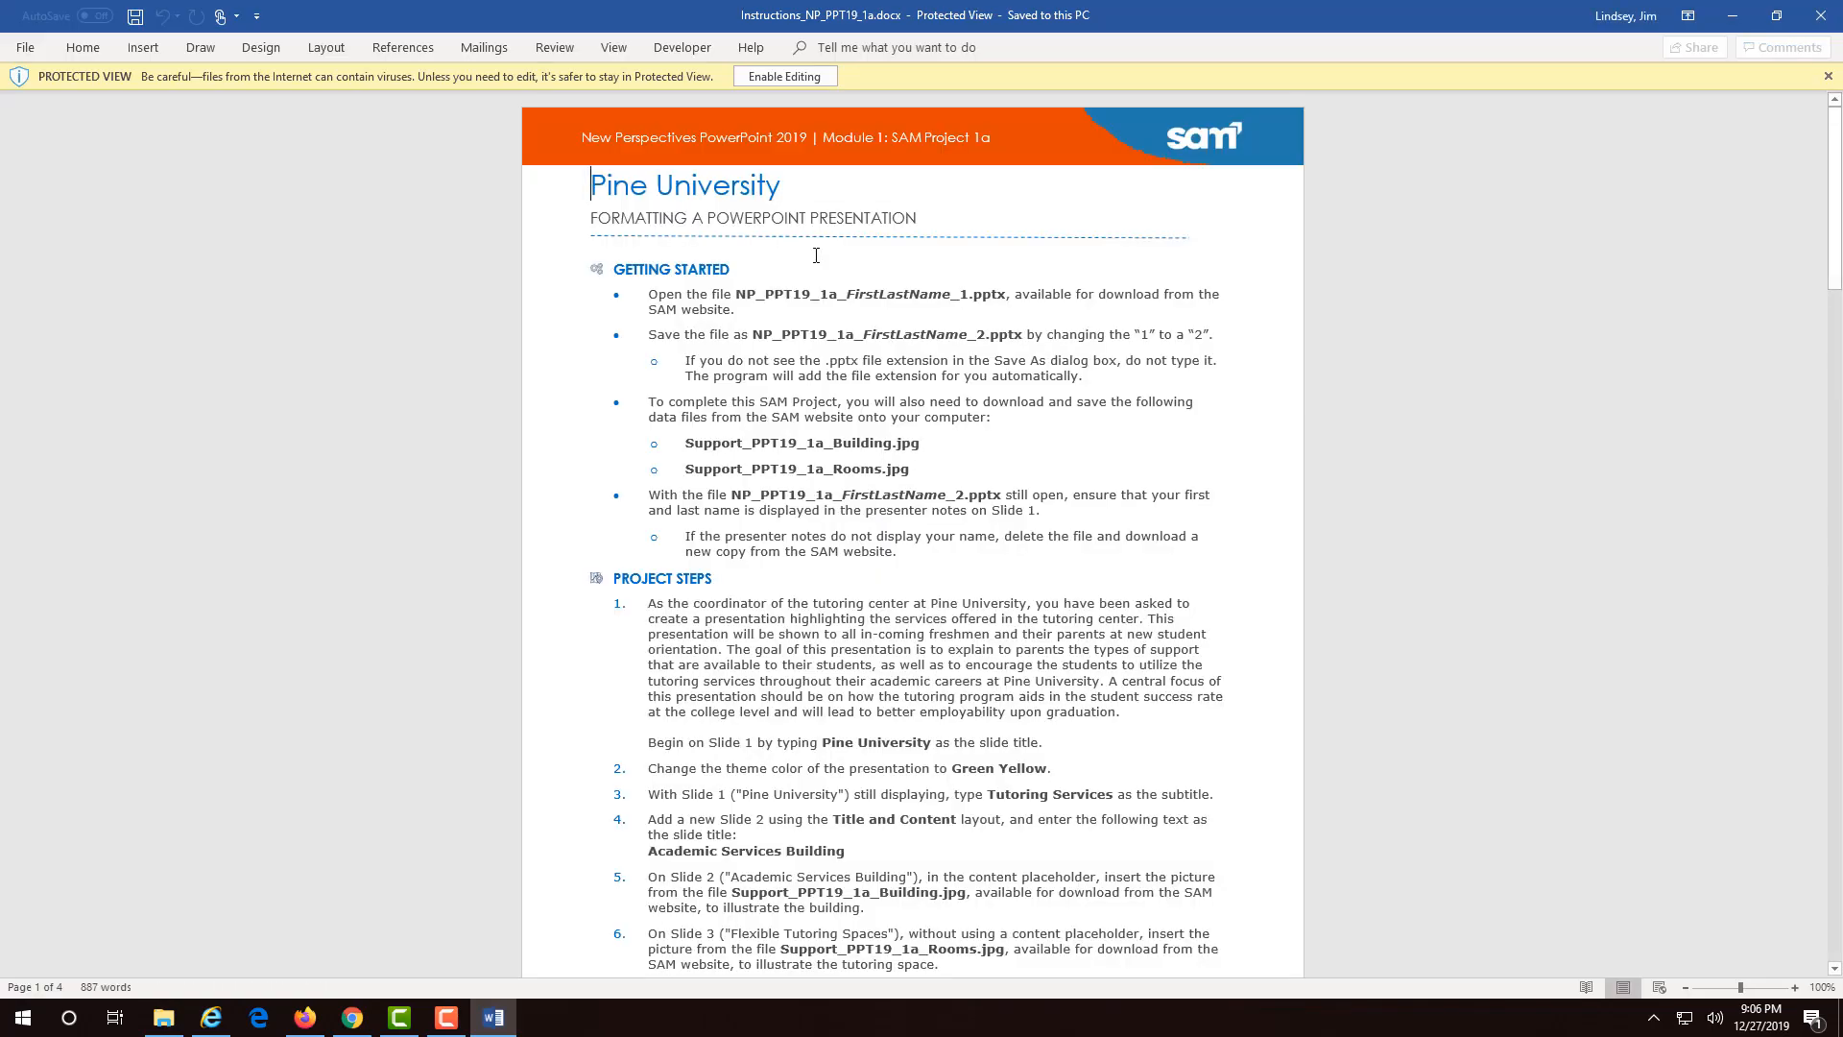
# - Enable editing, scroll through the Pine University project instructions, then minimize Word
pyautogui.click(785, 76)
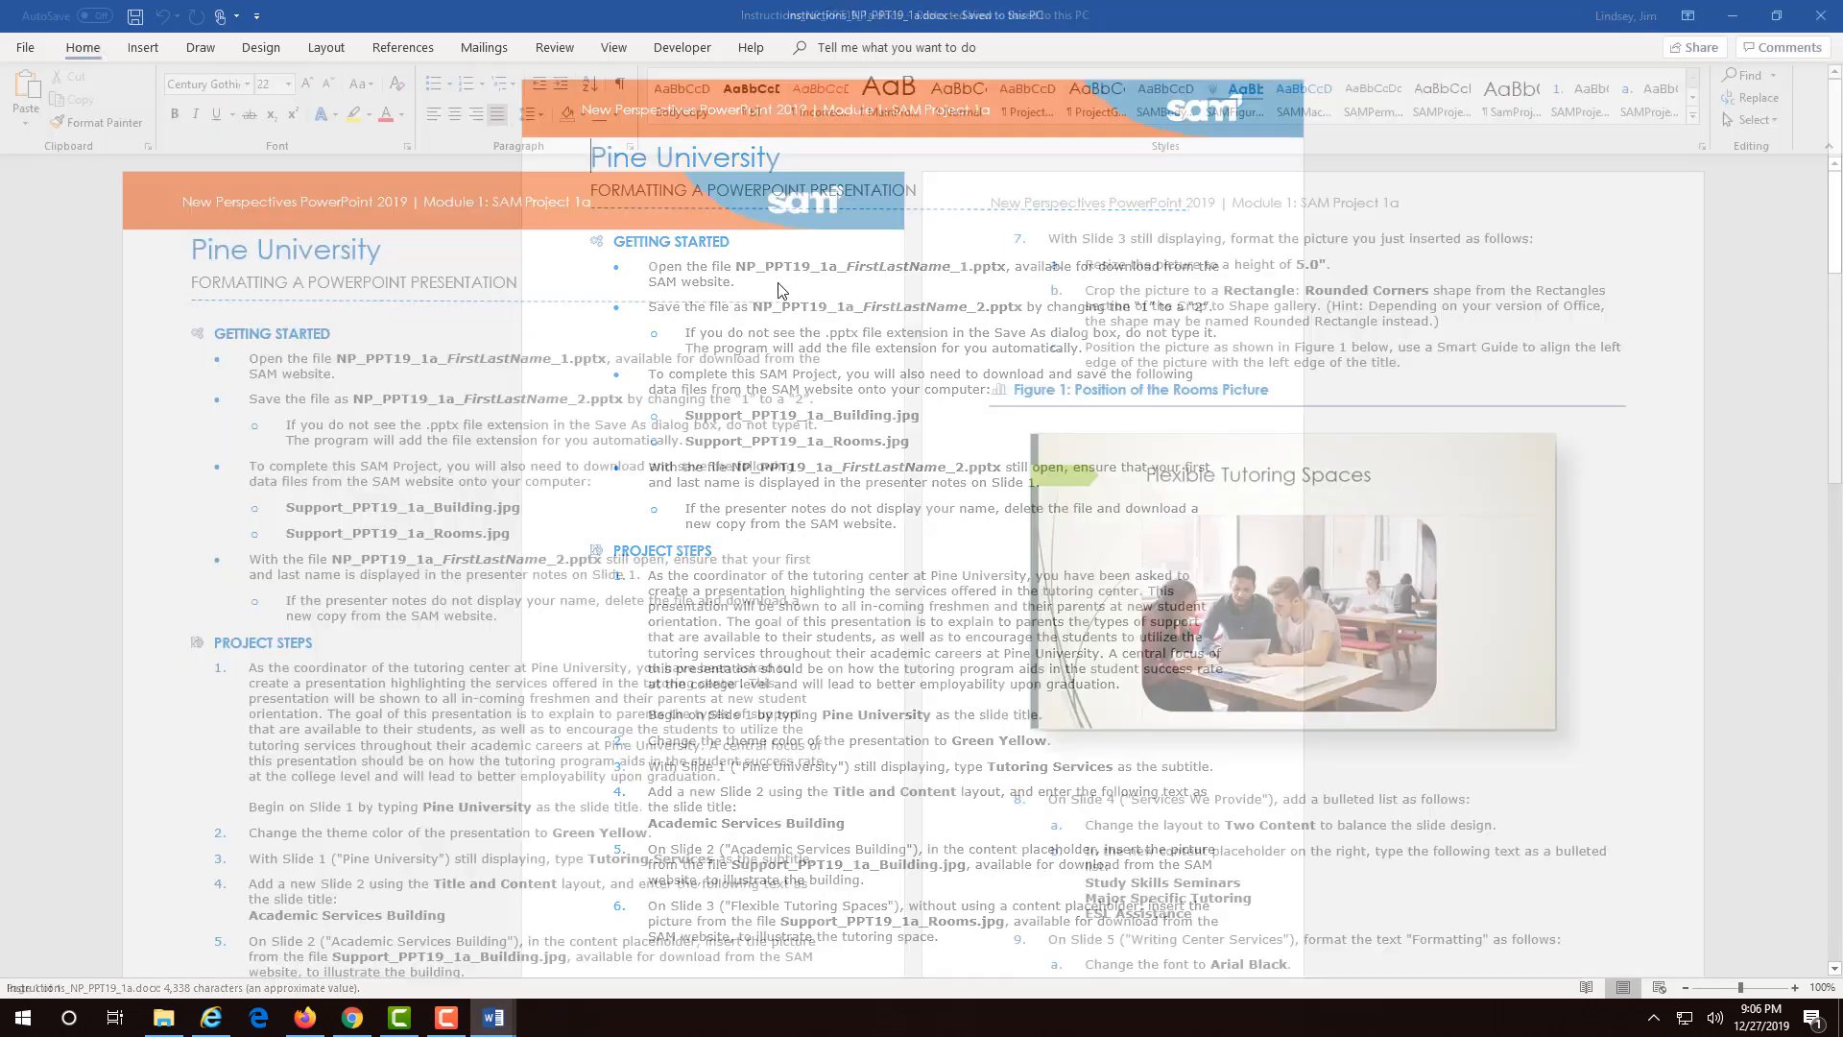
pyautogui.scroll(-5, 849, 559)
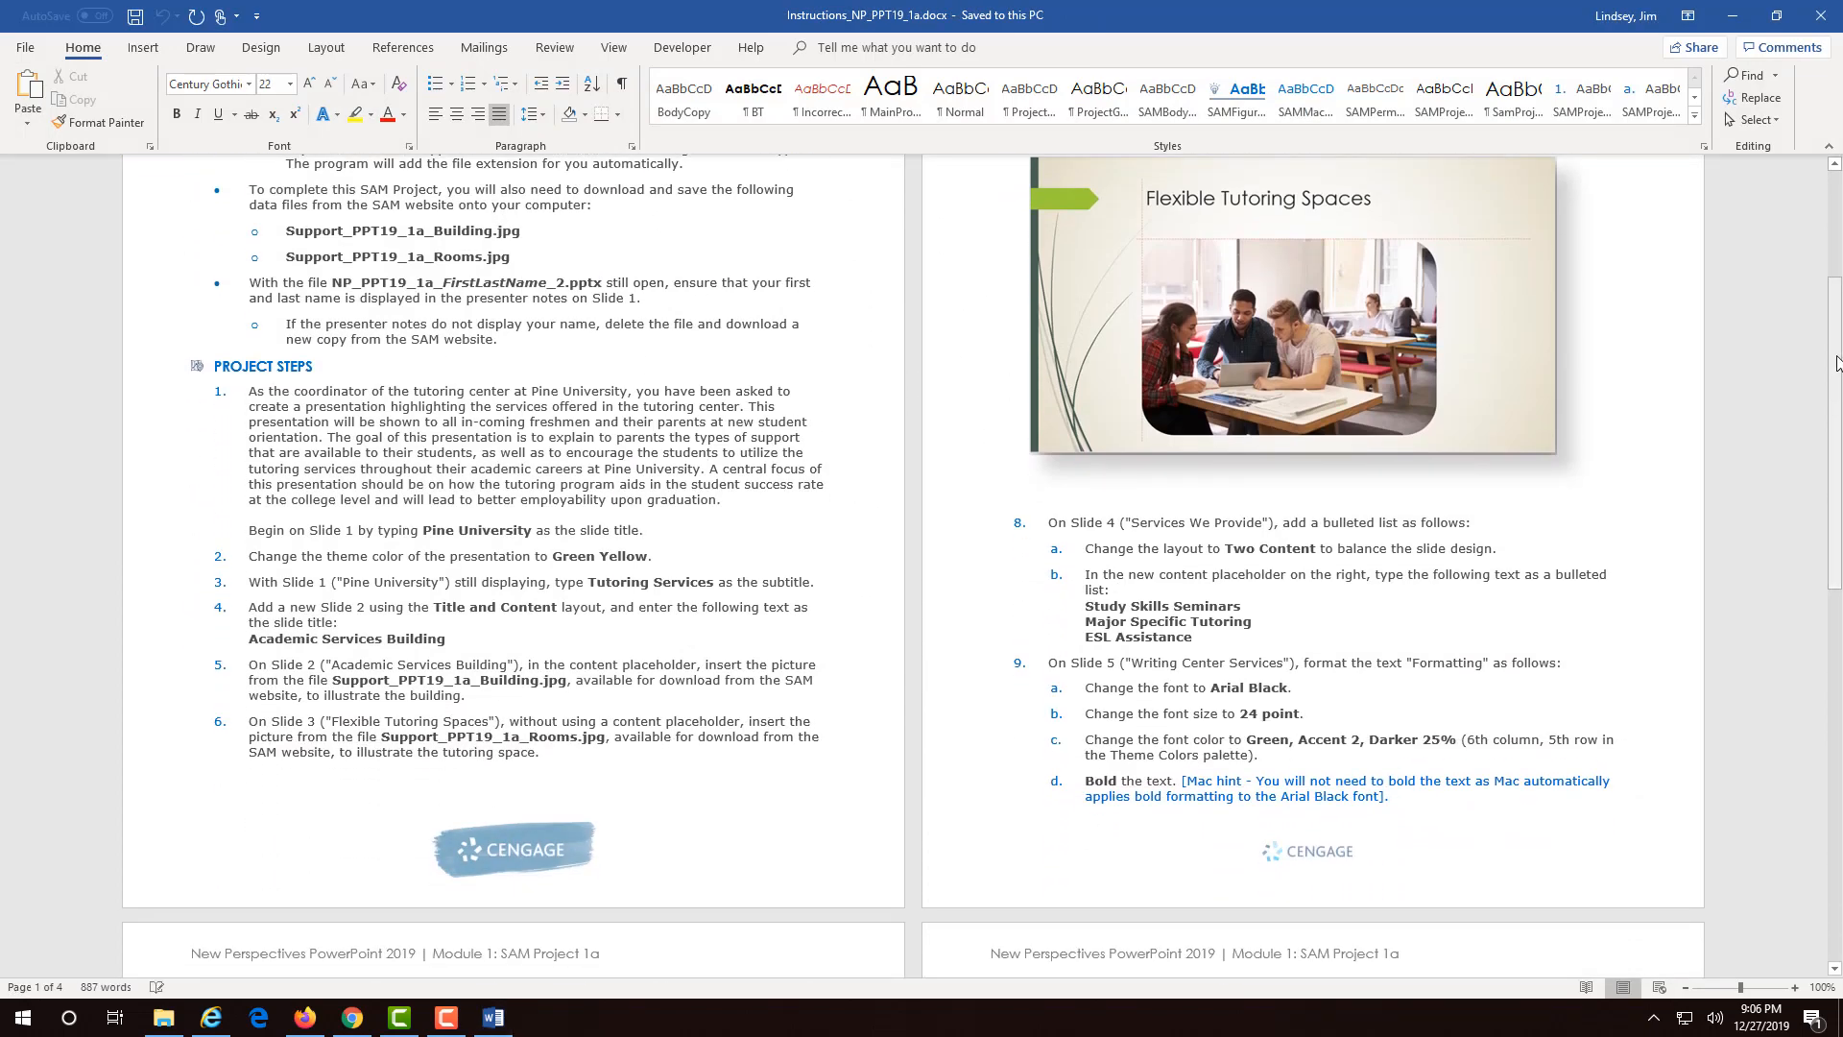
pyautogui.moveTo(1838, 363); pyautogui.dragTo(1838, 667)
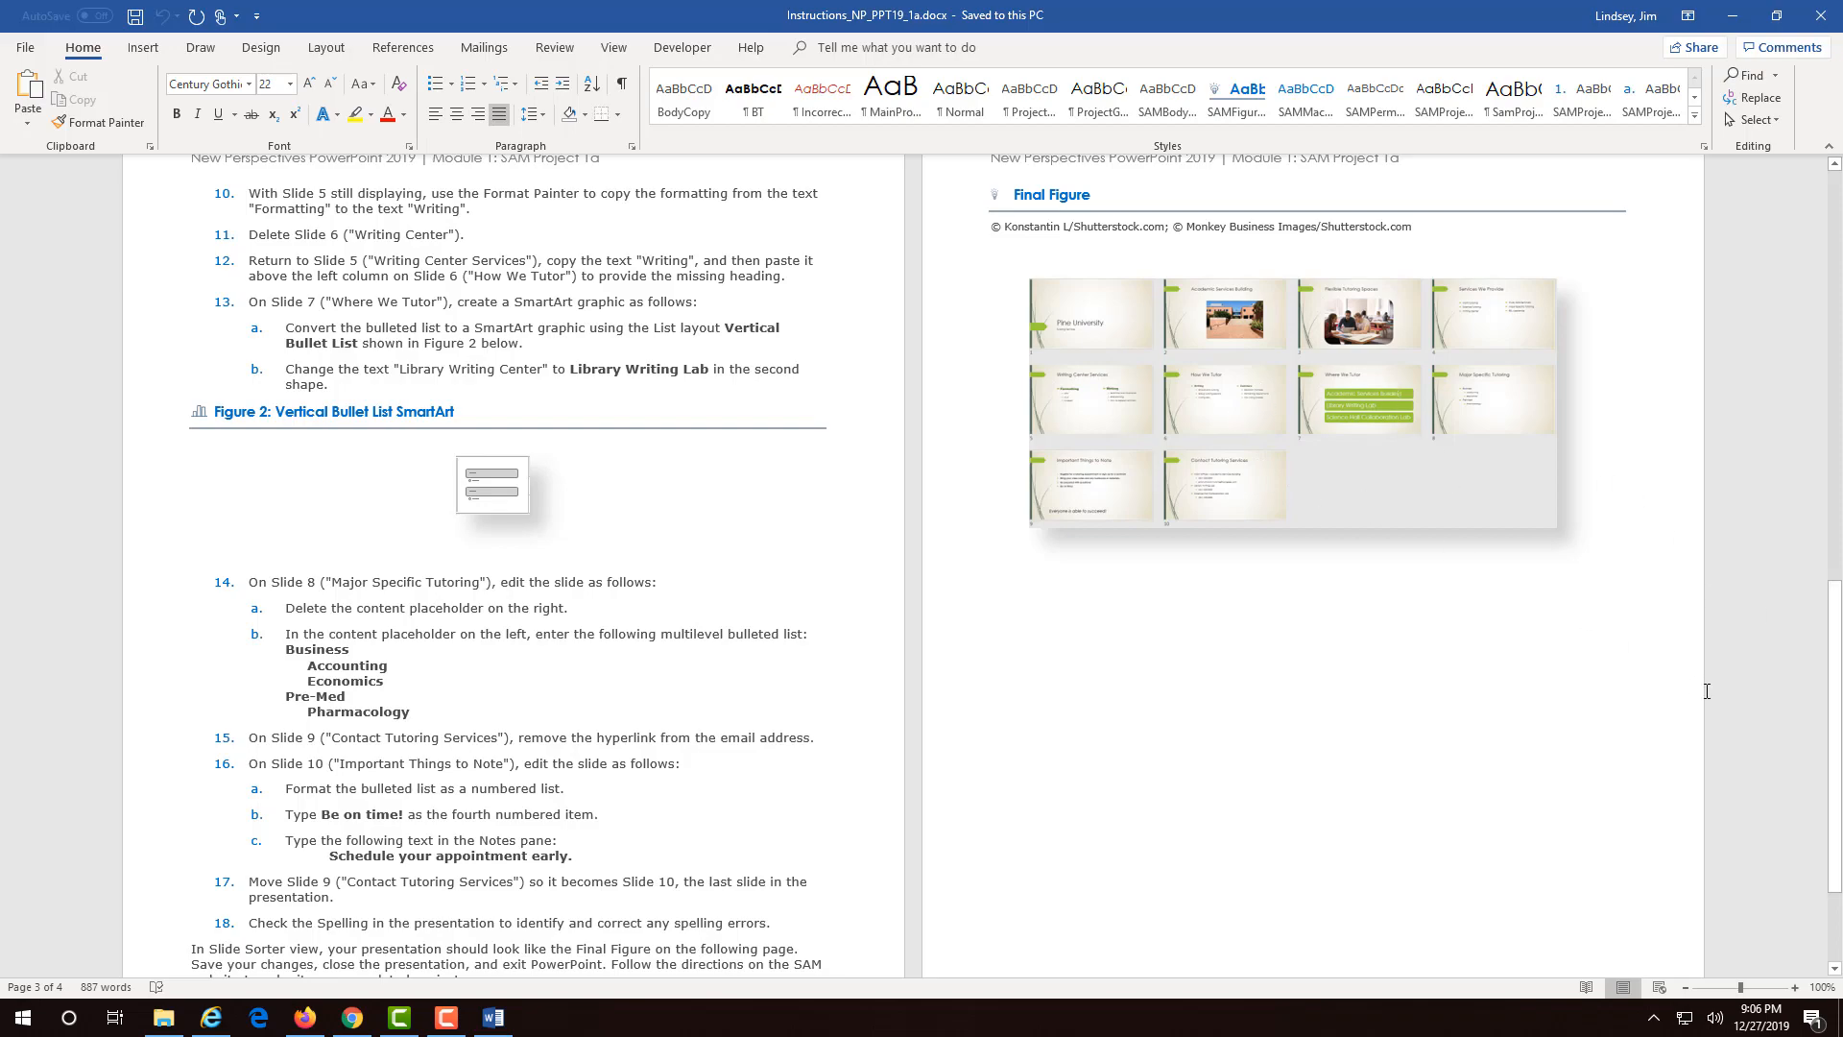
pyautogui.moveTo(1829, 751); pyautogui.dragTo(1822, 331)
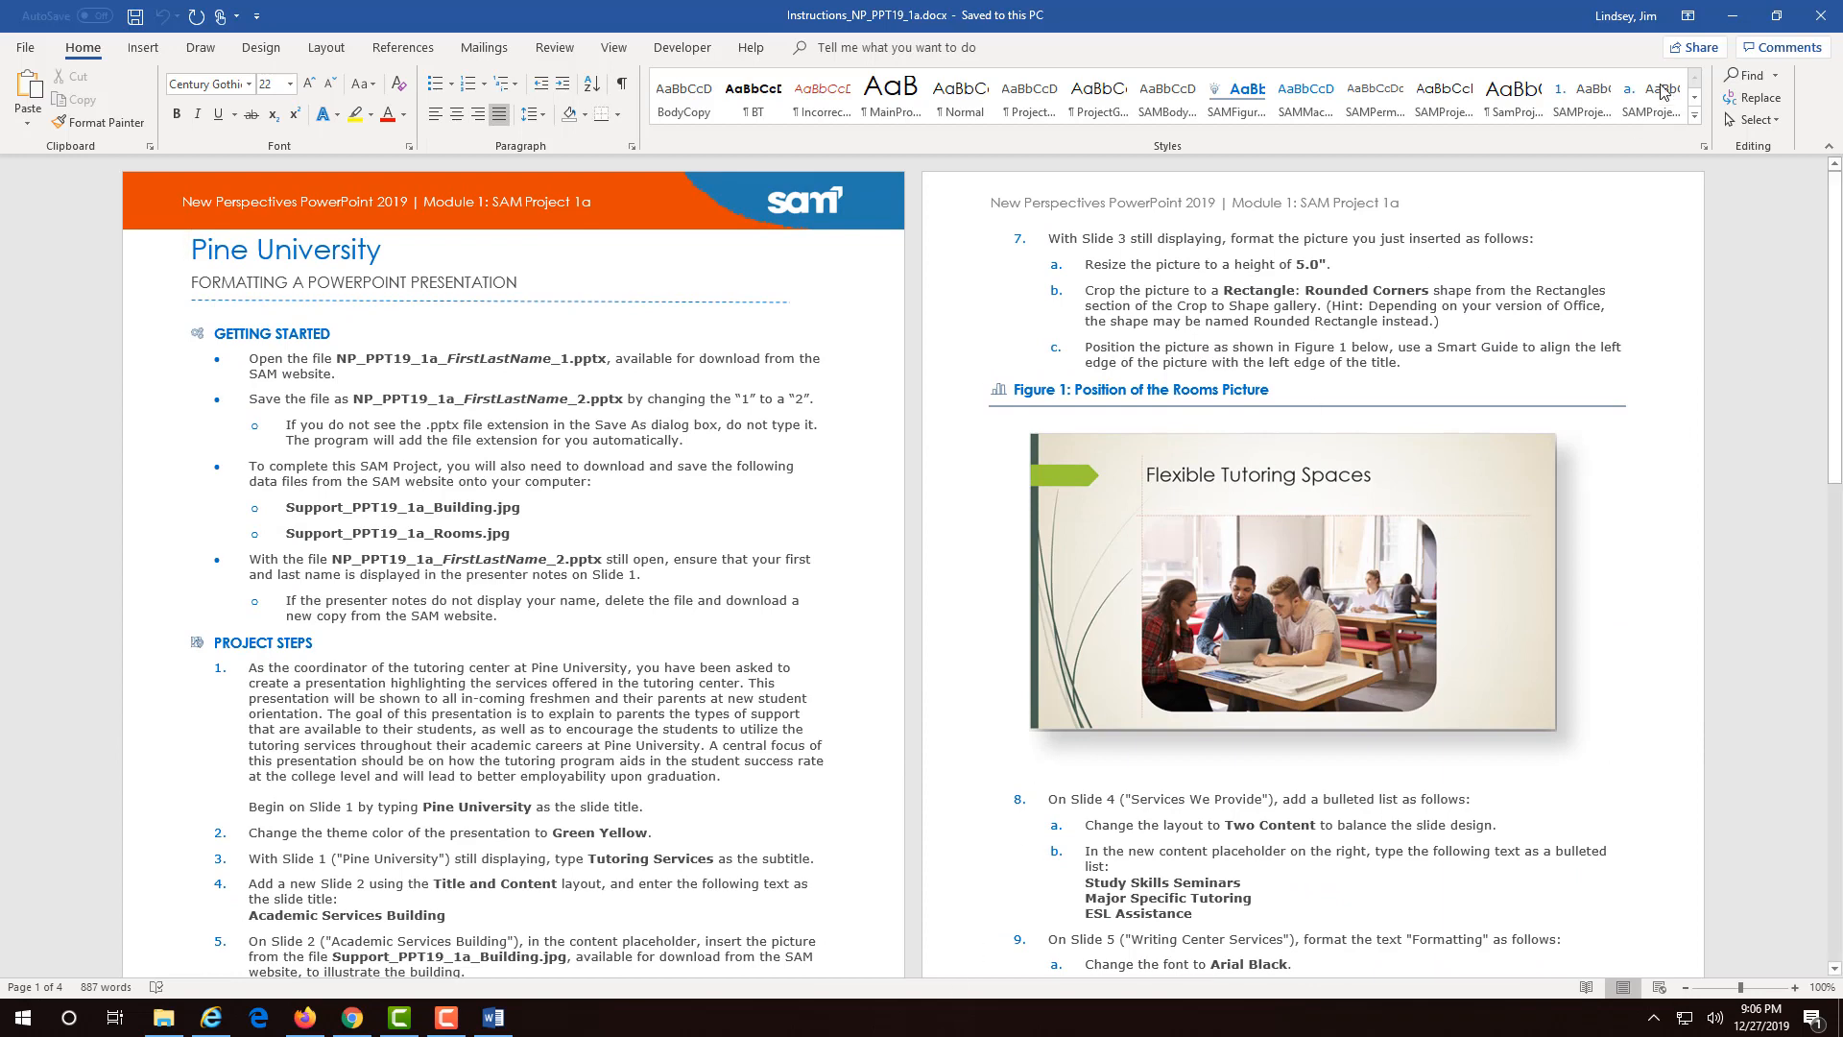
pyautogui.click(1733, 16)
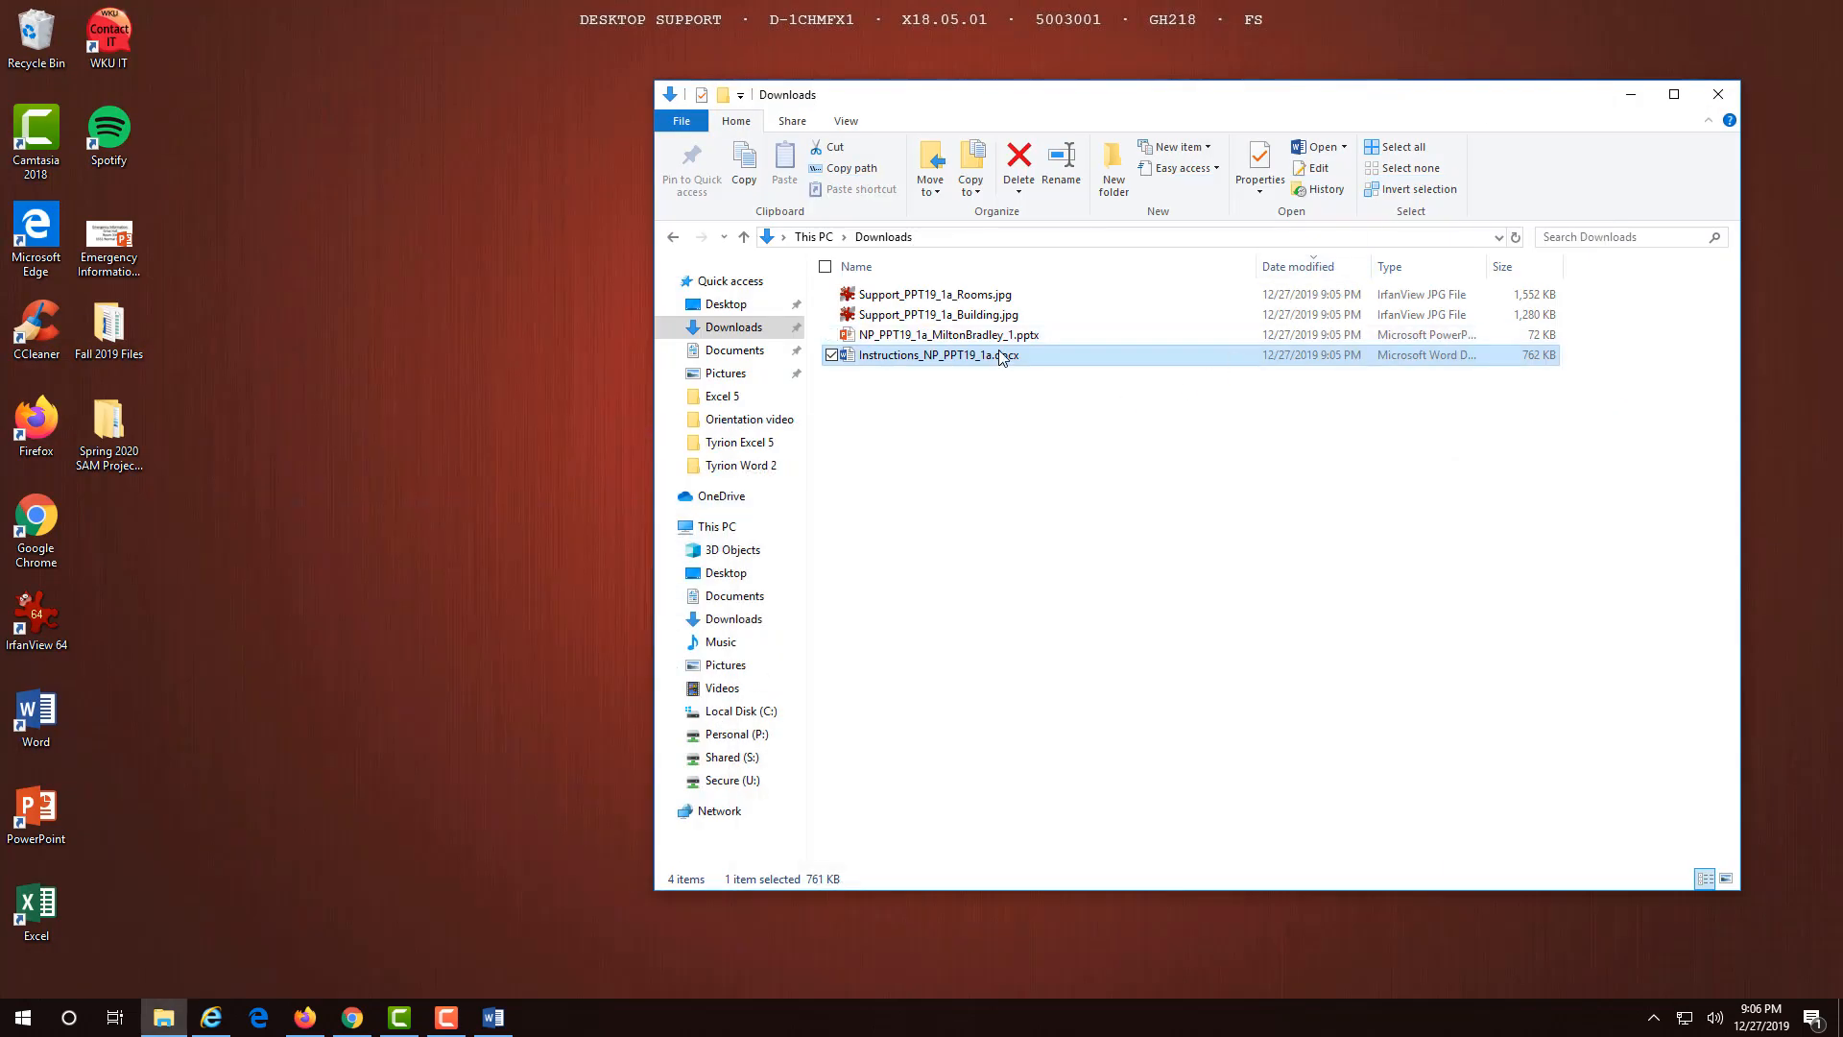
# - Open the PowerPoint 1 _1.pptx start file from Downloads and enable editing
pyautogui.doubleClick(965, 336)
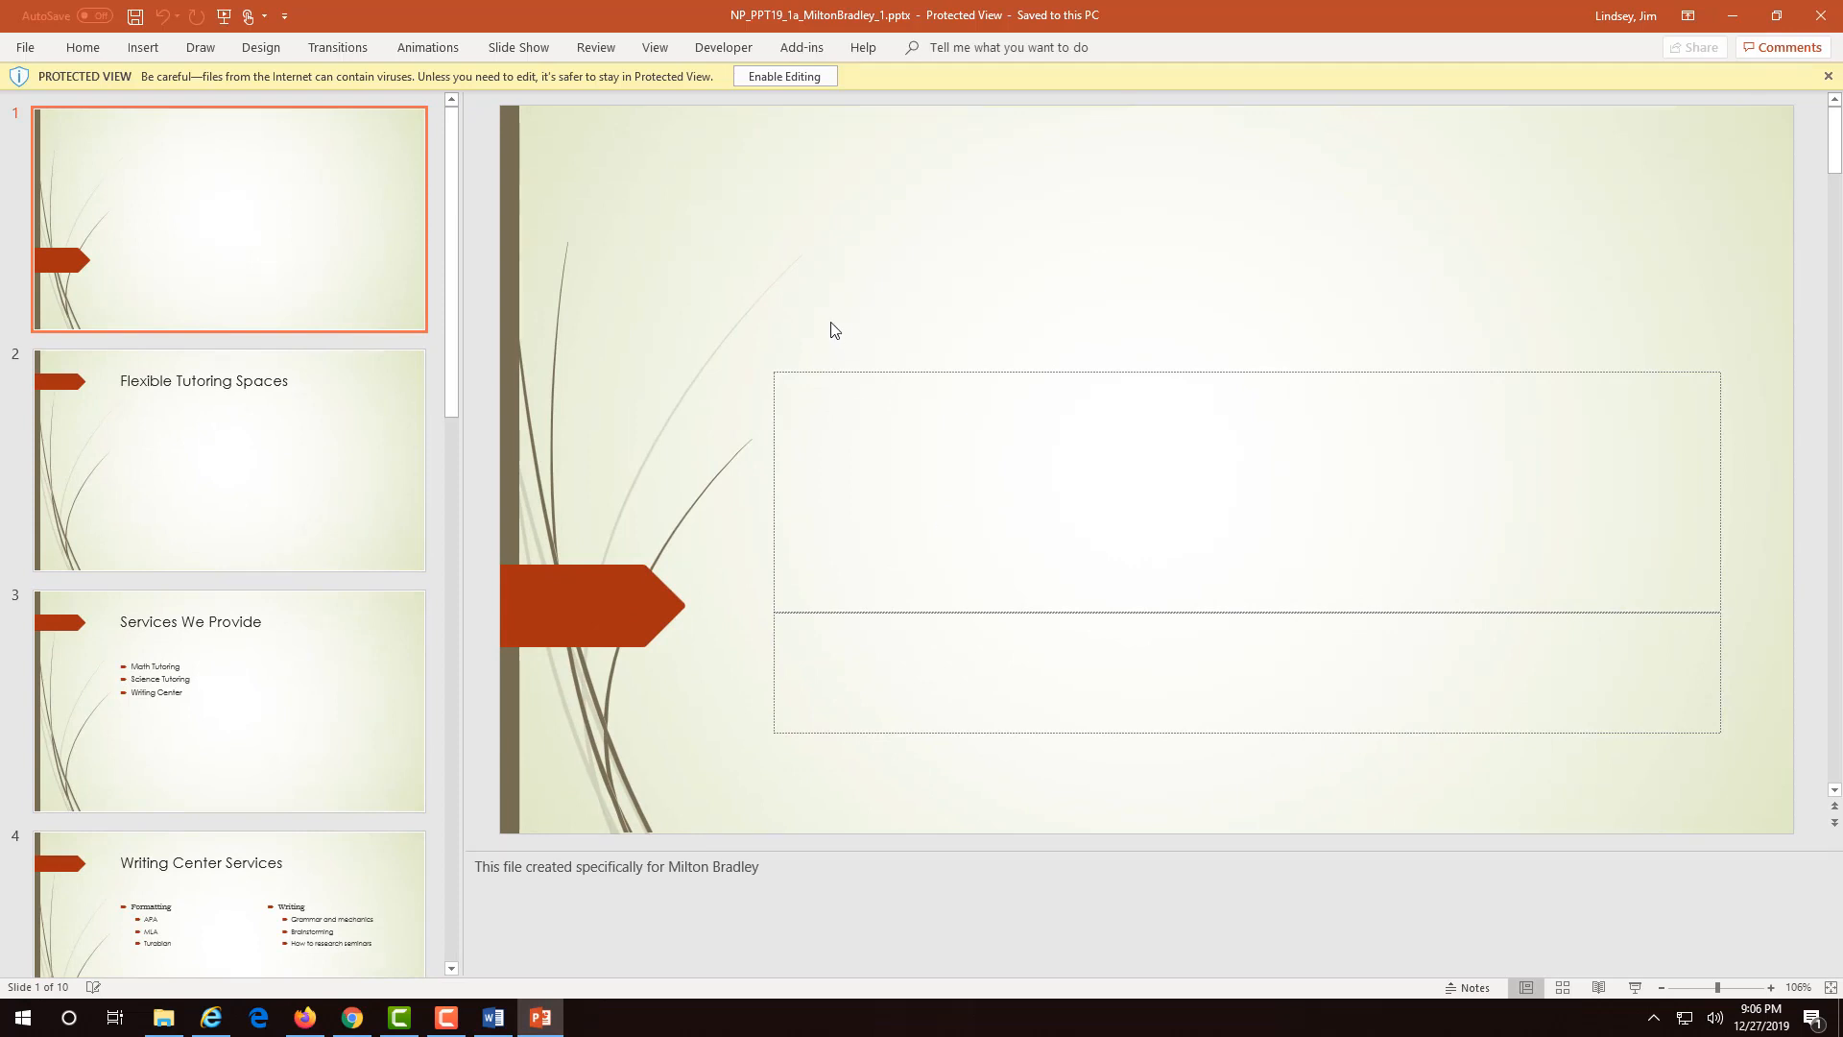
pyautogui.click(782, 76)
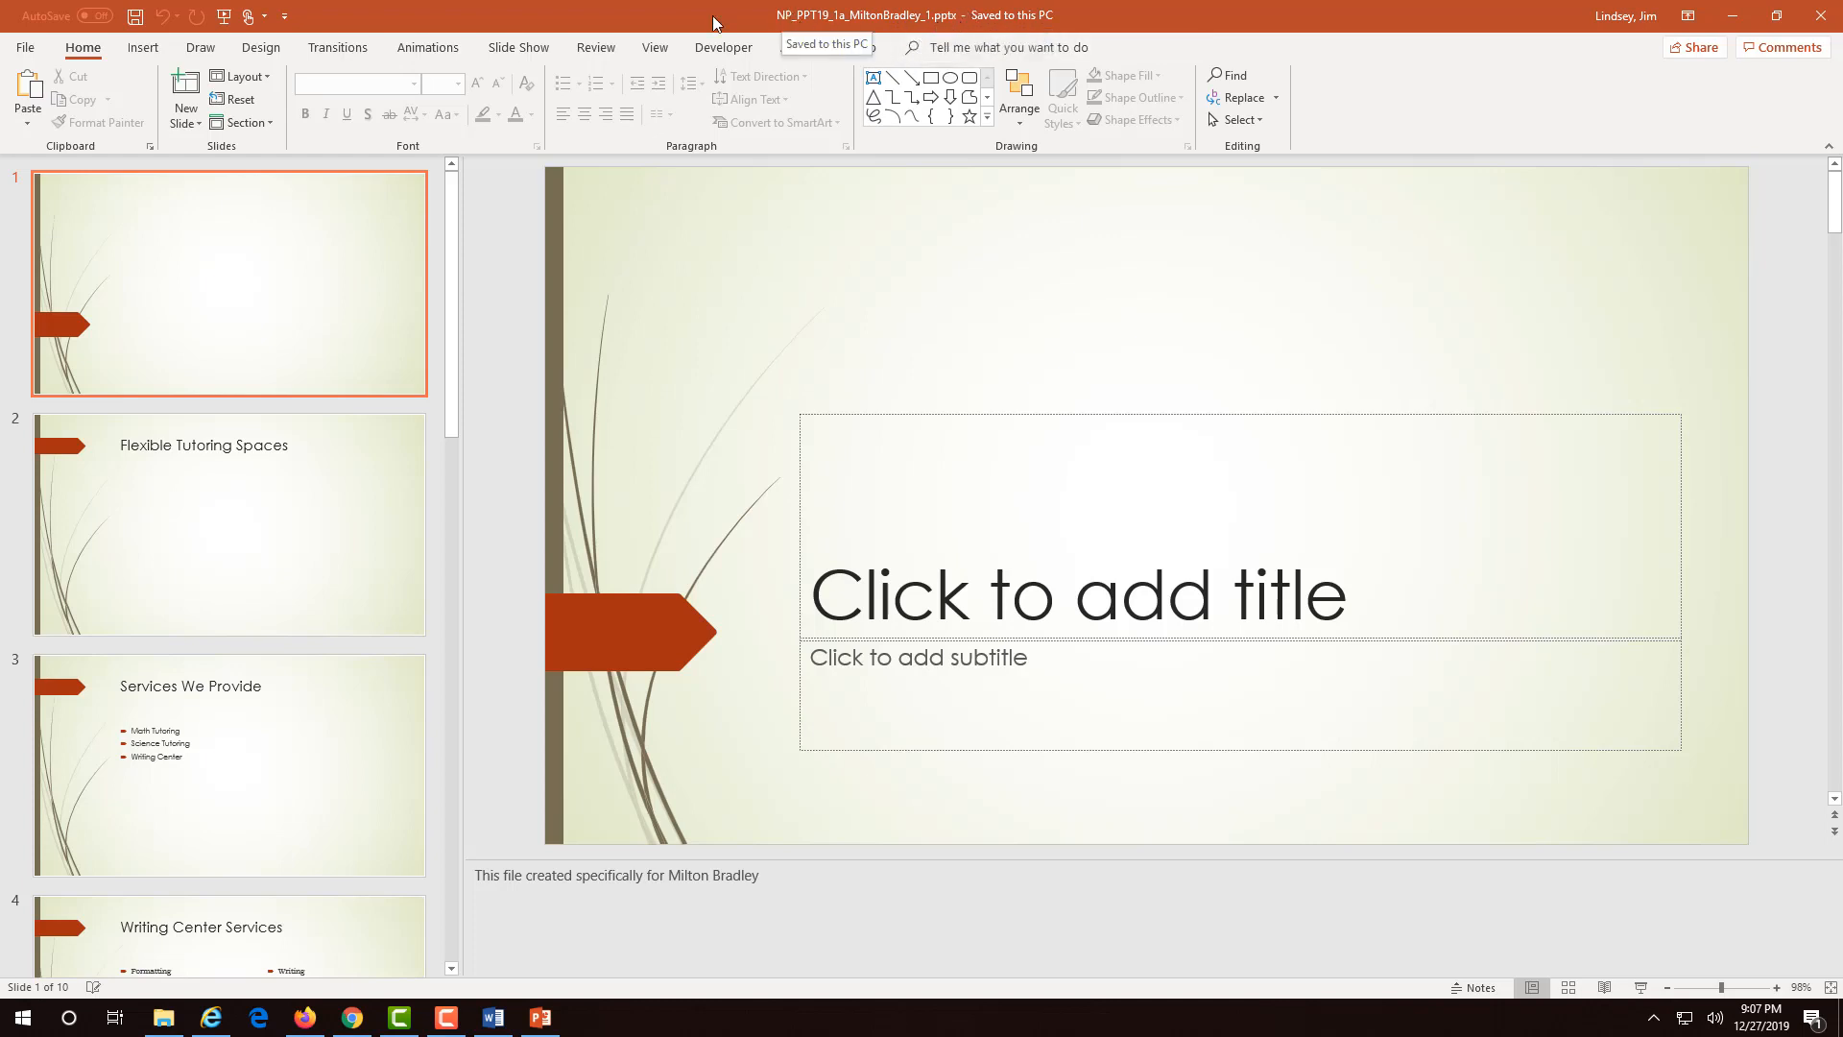
# - Save the presentation to This PC with its trailing _1 changed to _2
pyautogui.click(33, 52)
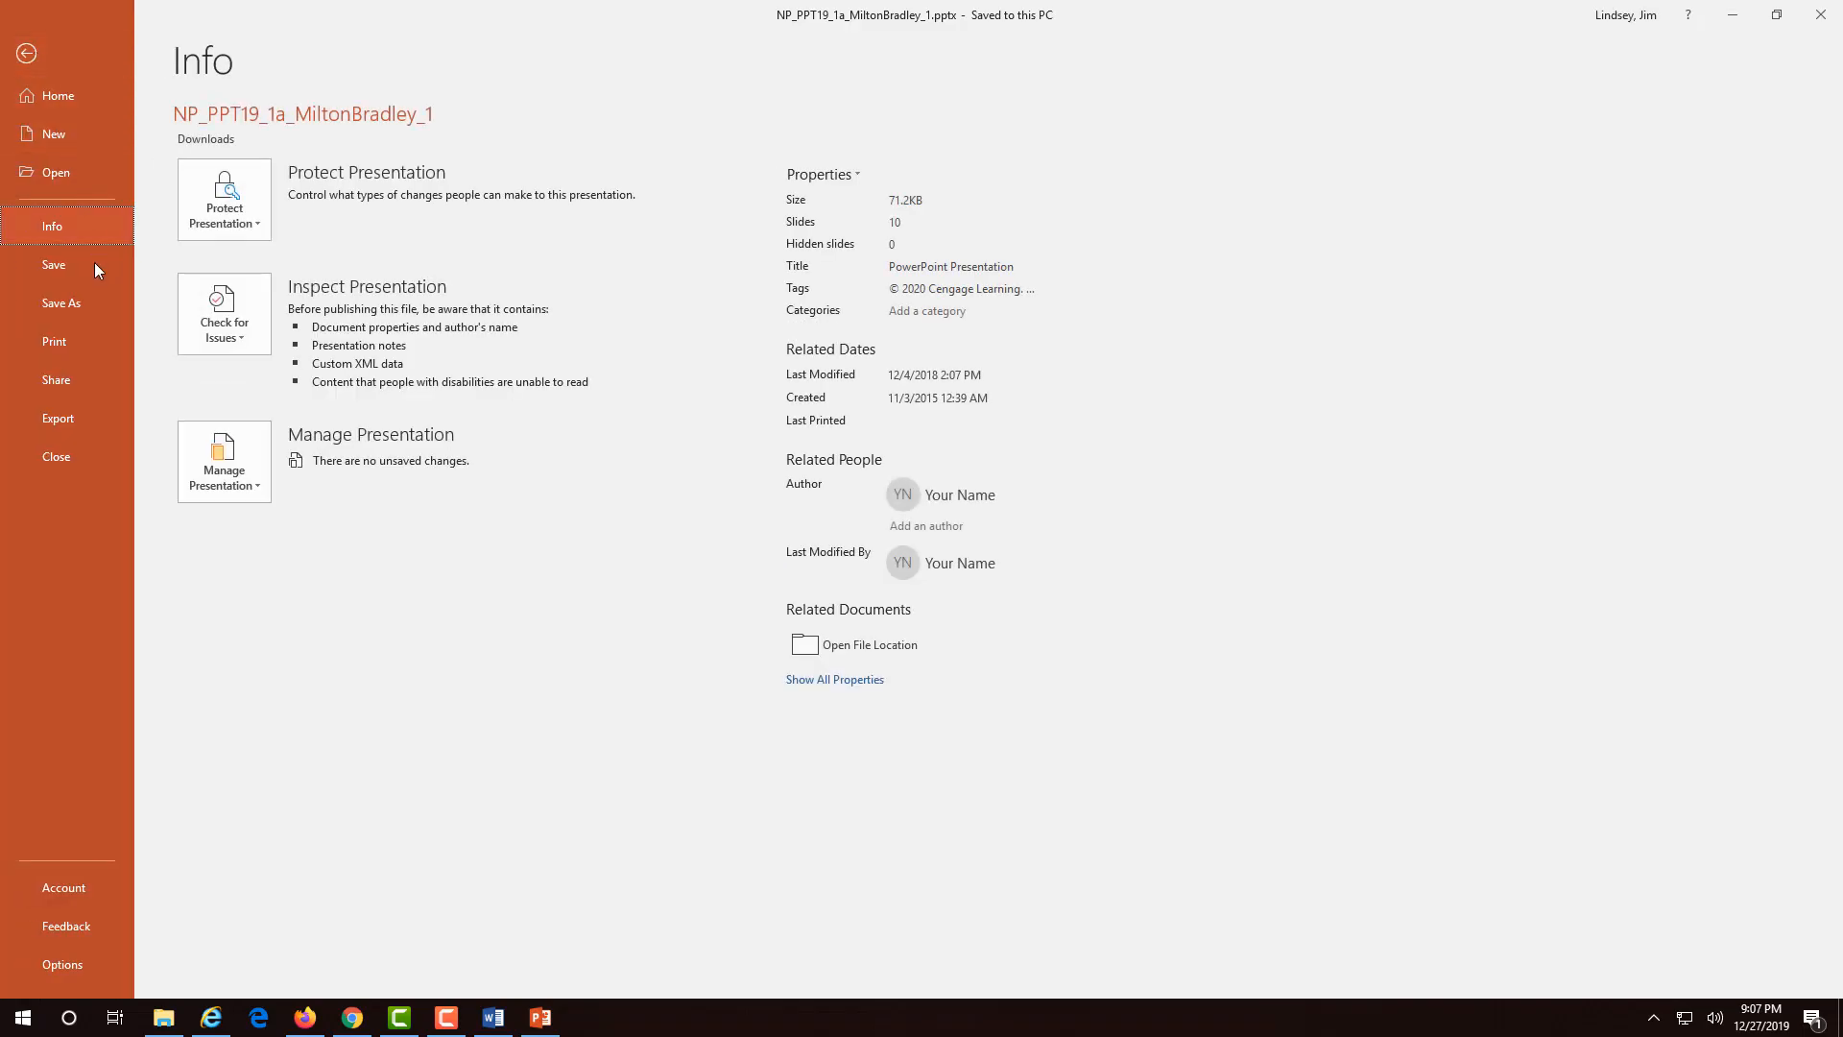
pyautogui.click(96, 302)
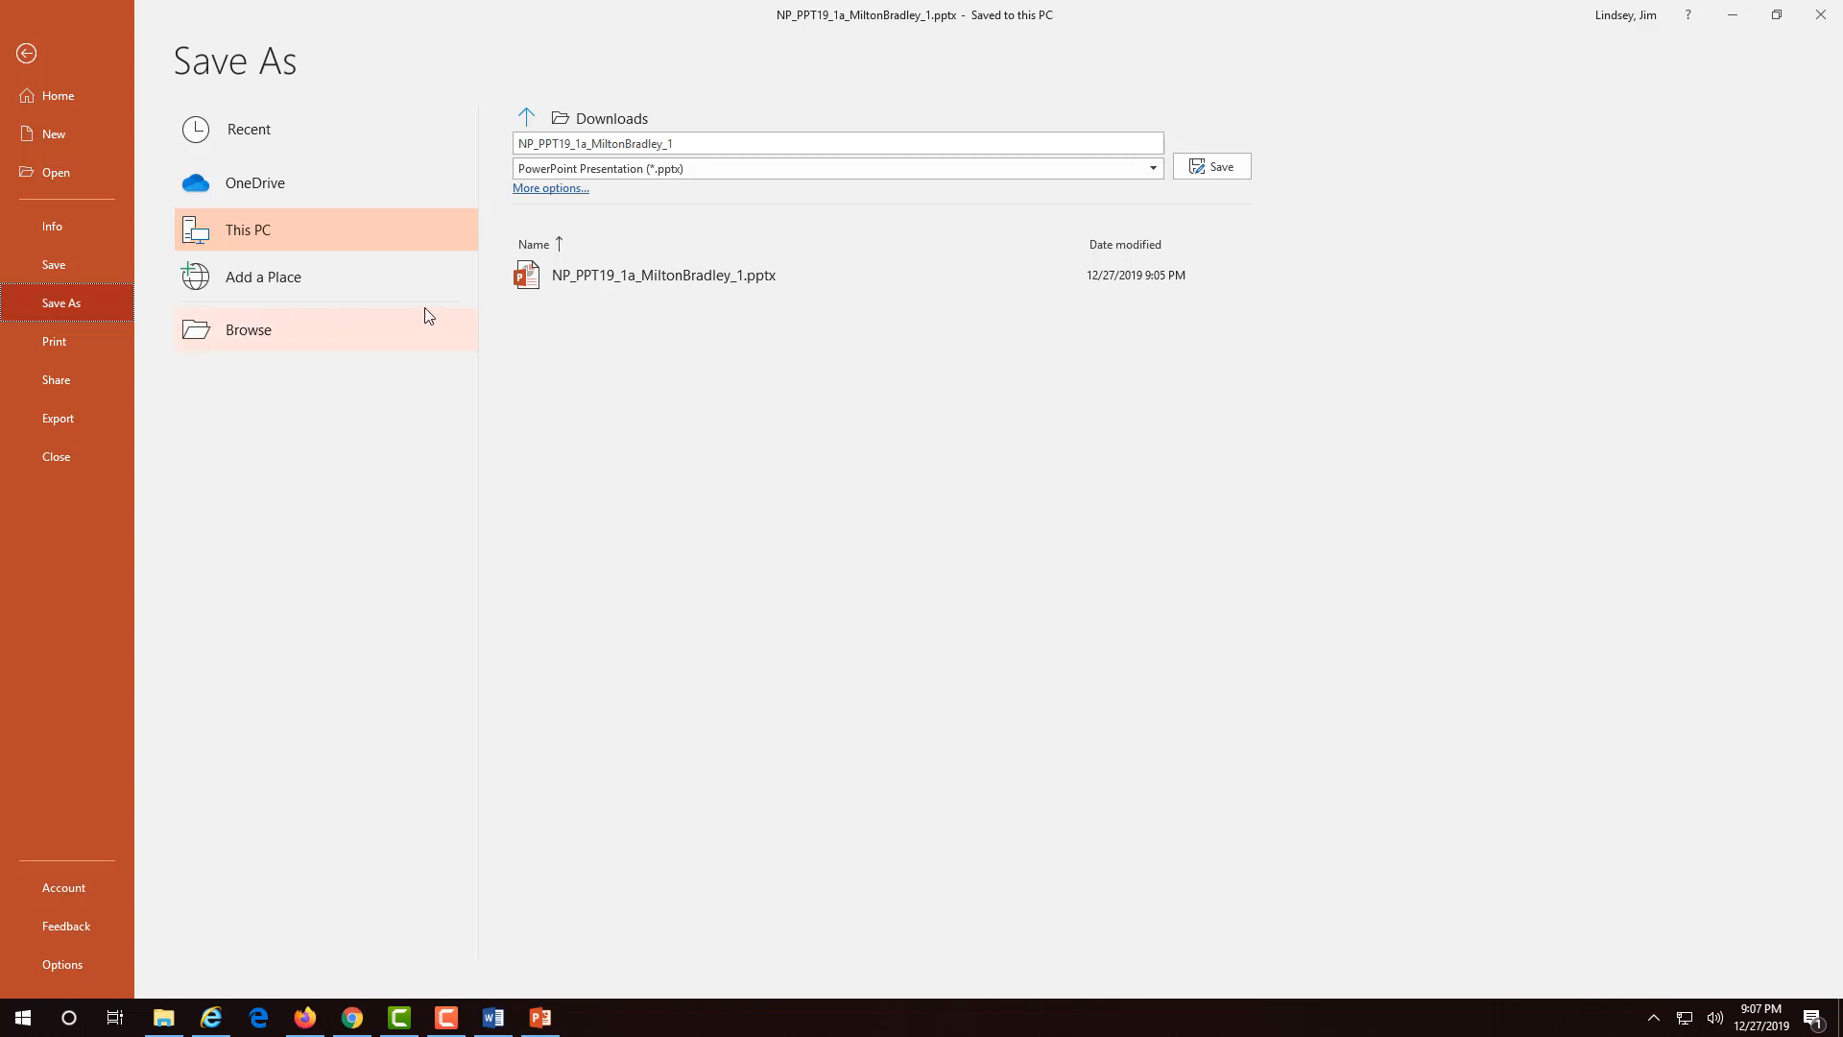
pyautogui.click(695, 141)
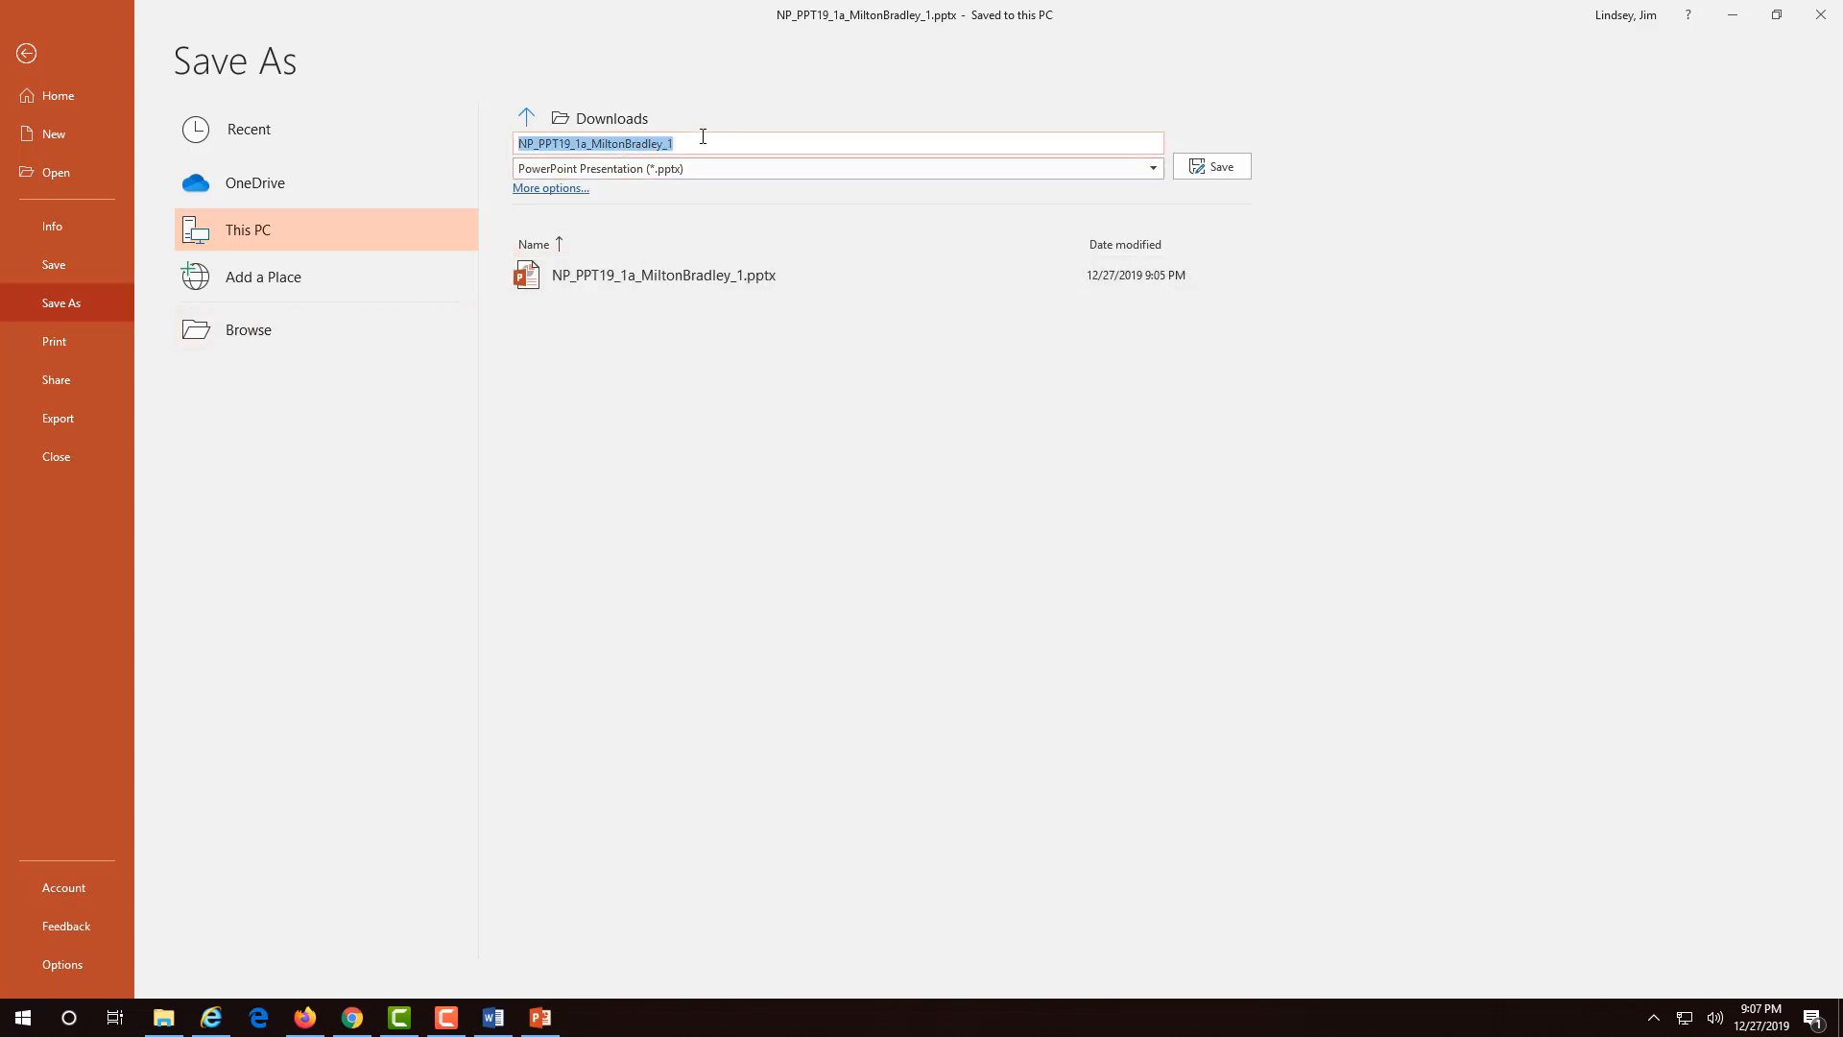
pyautogui.click(702, 137)
pyautogui.press('BackSpace')
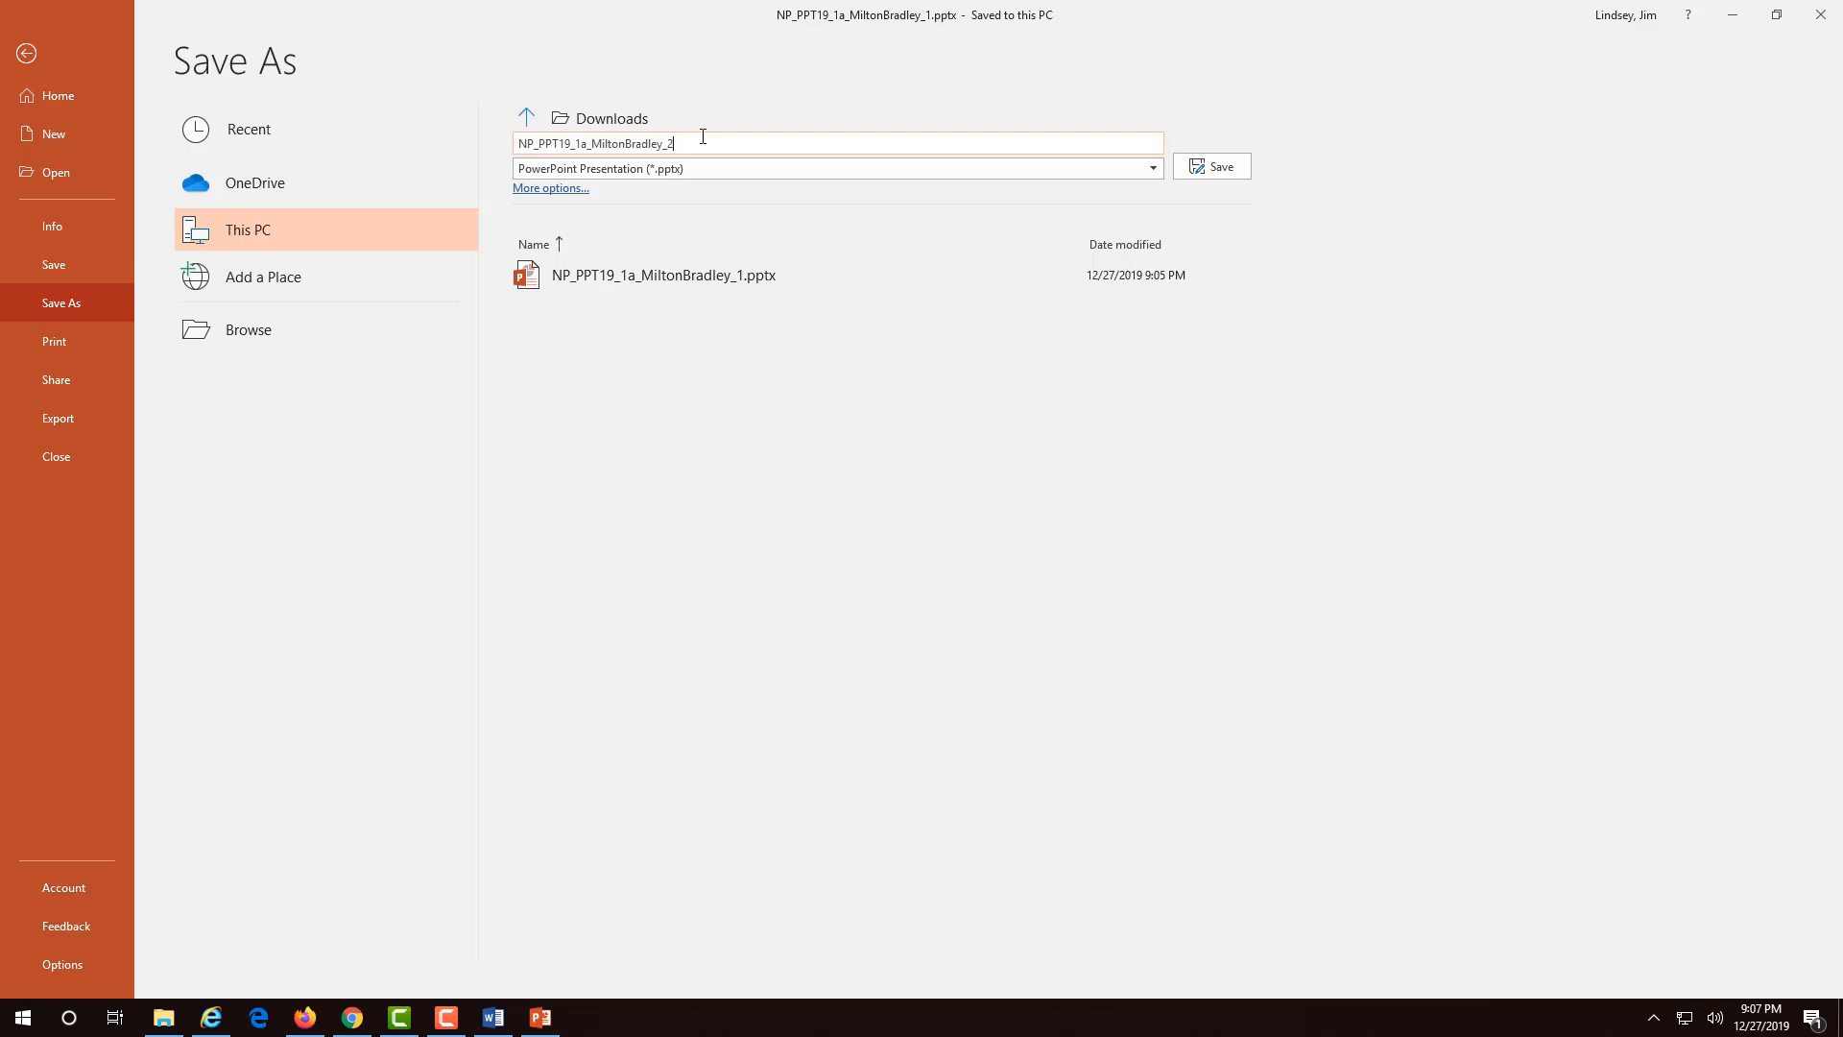
pyautogui.click(1205, 166)
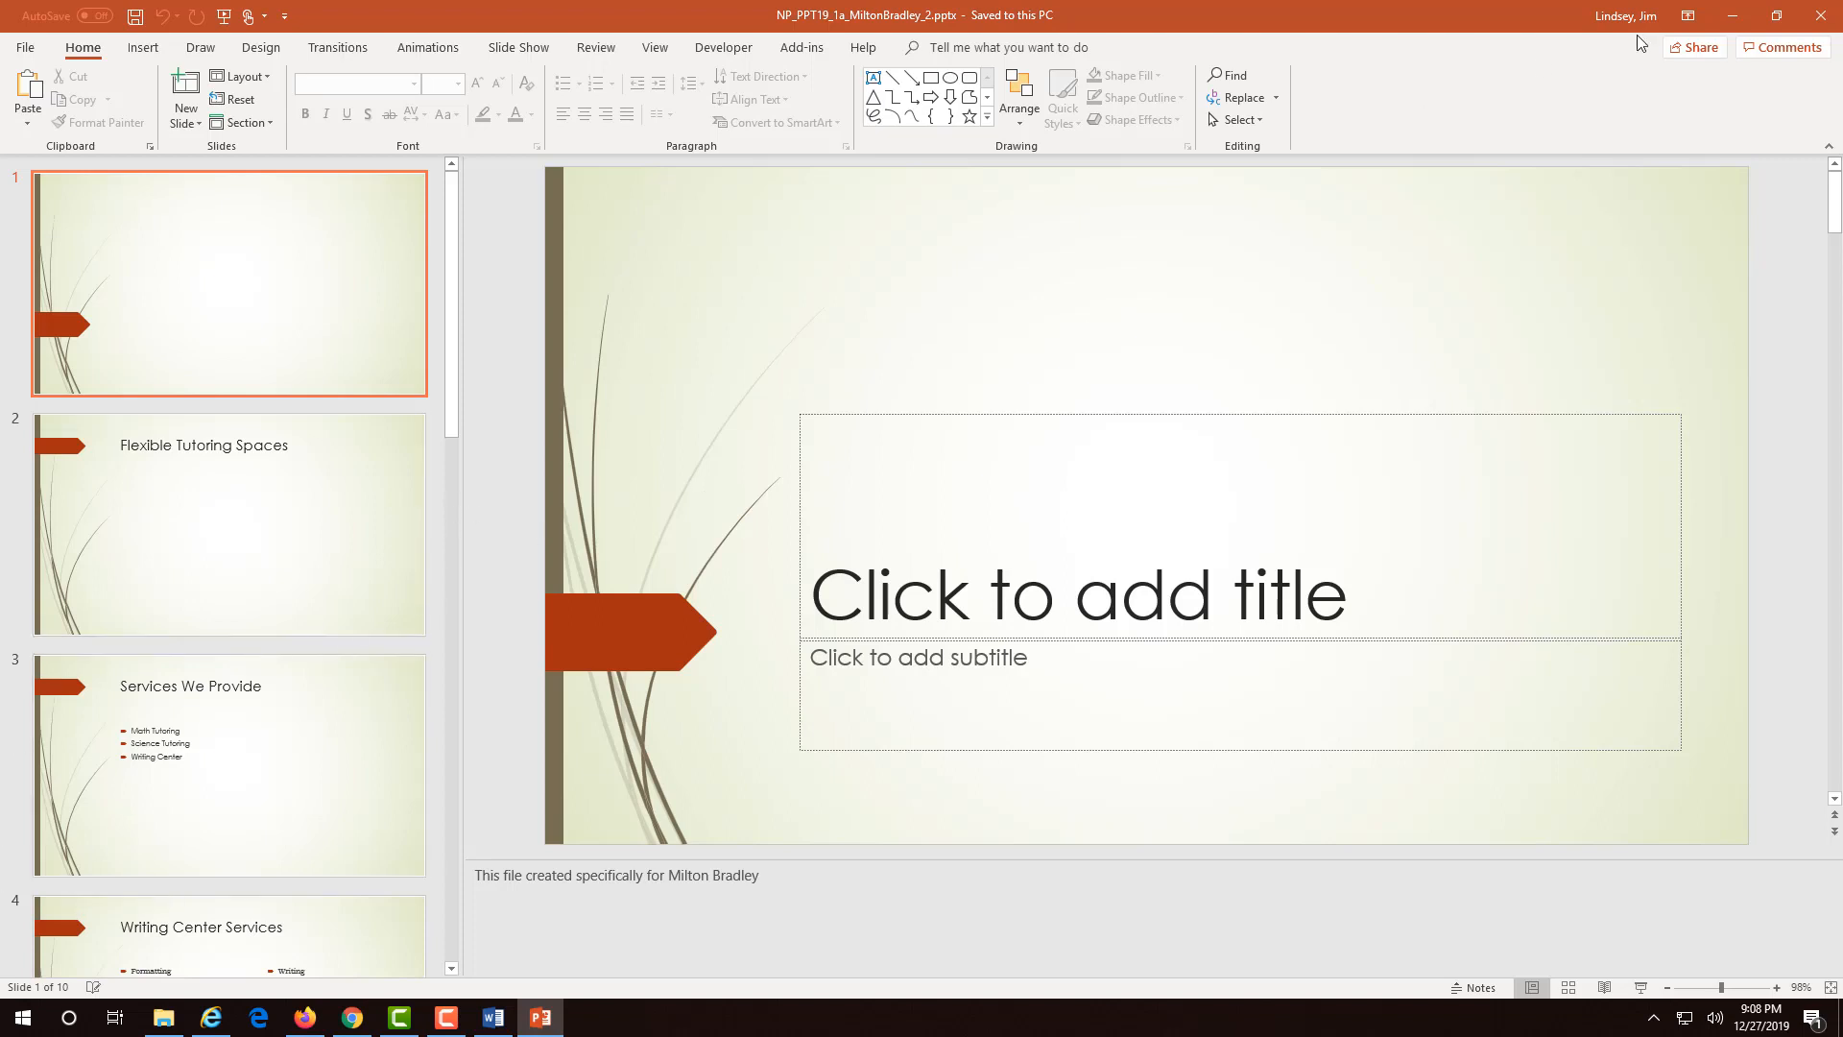
# - Close PowerPoint and the Word instructions document, then return to Cengage SAM in Chrome
pyautogui.click(1821, 16)
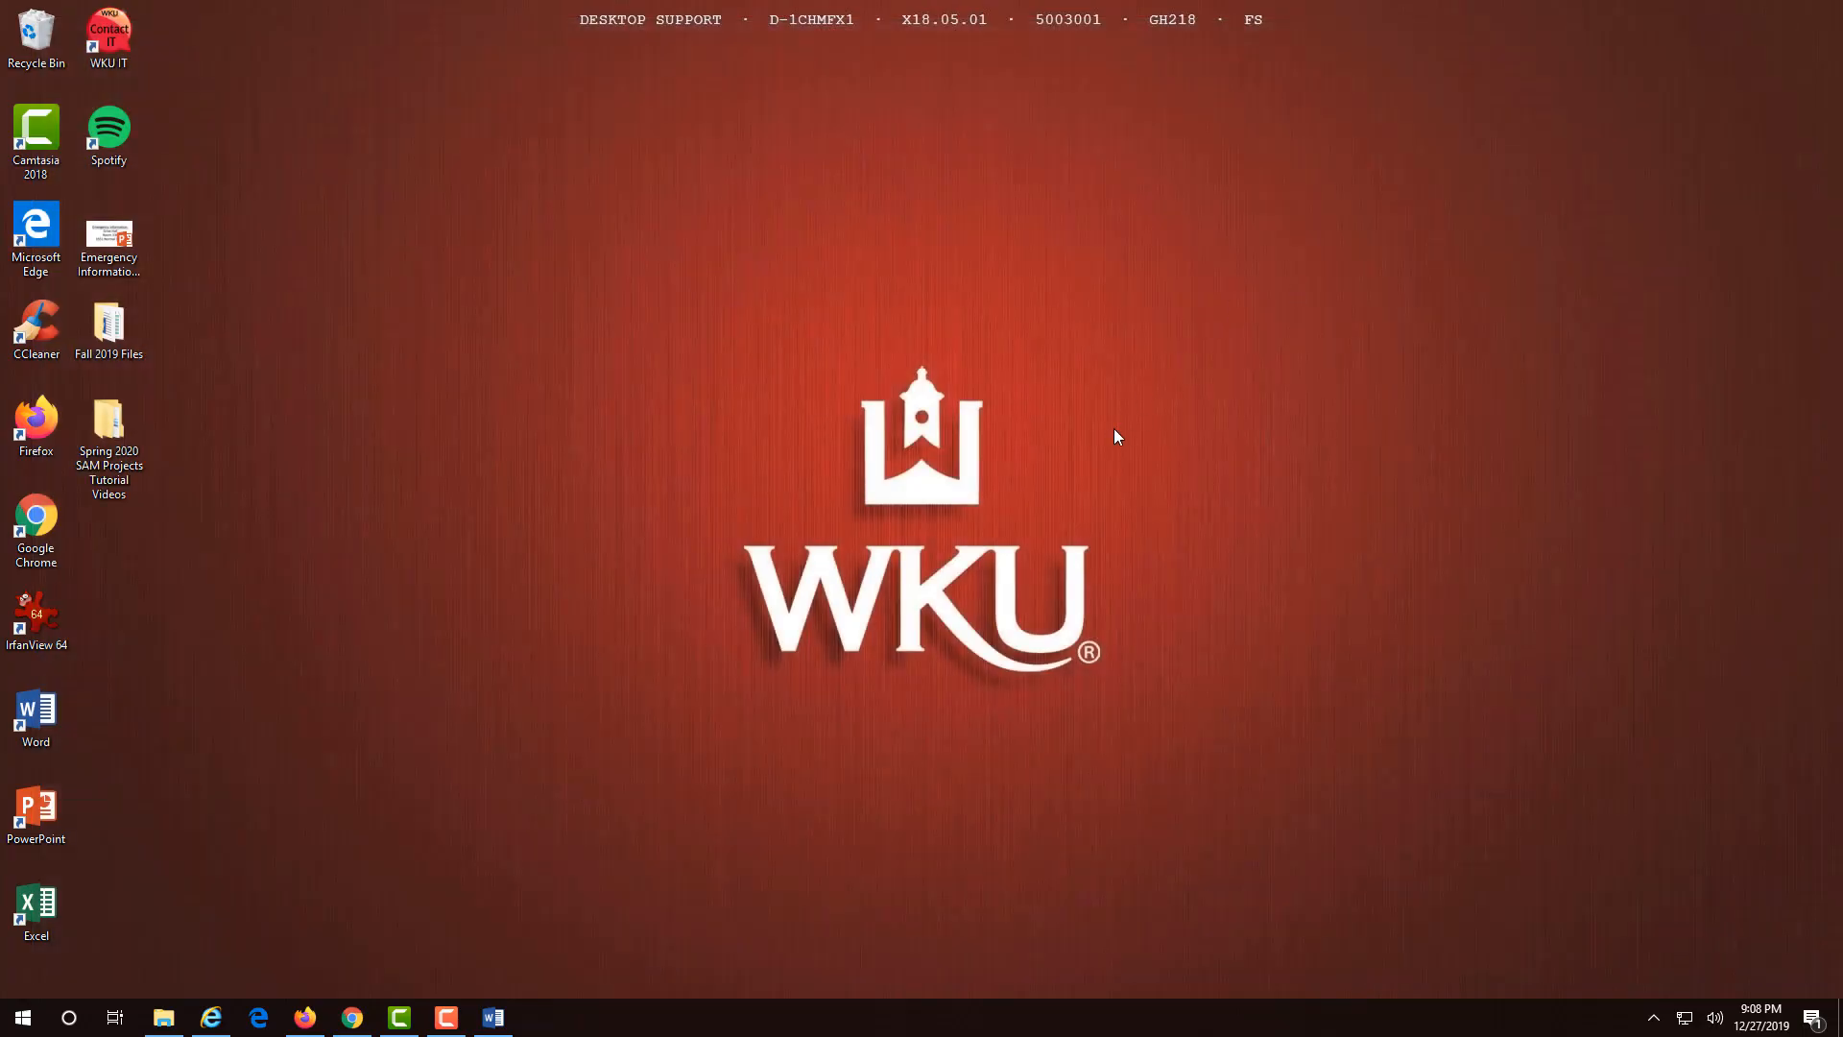
pyautogui.click(494, 1017)
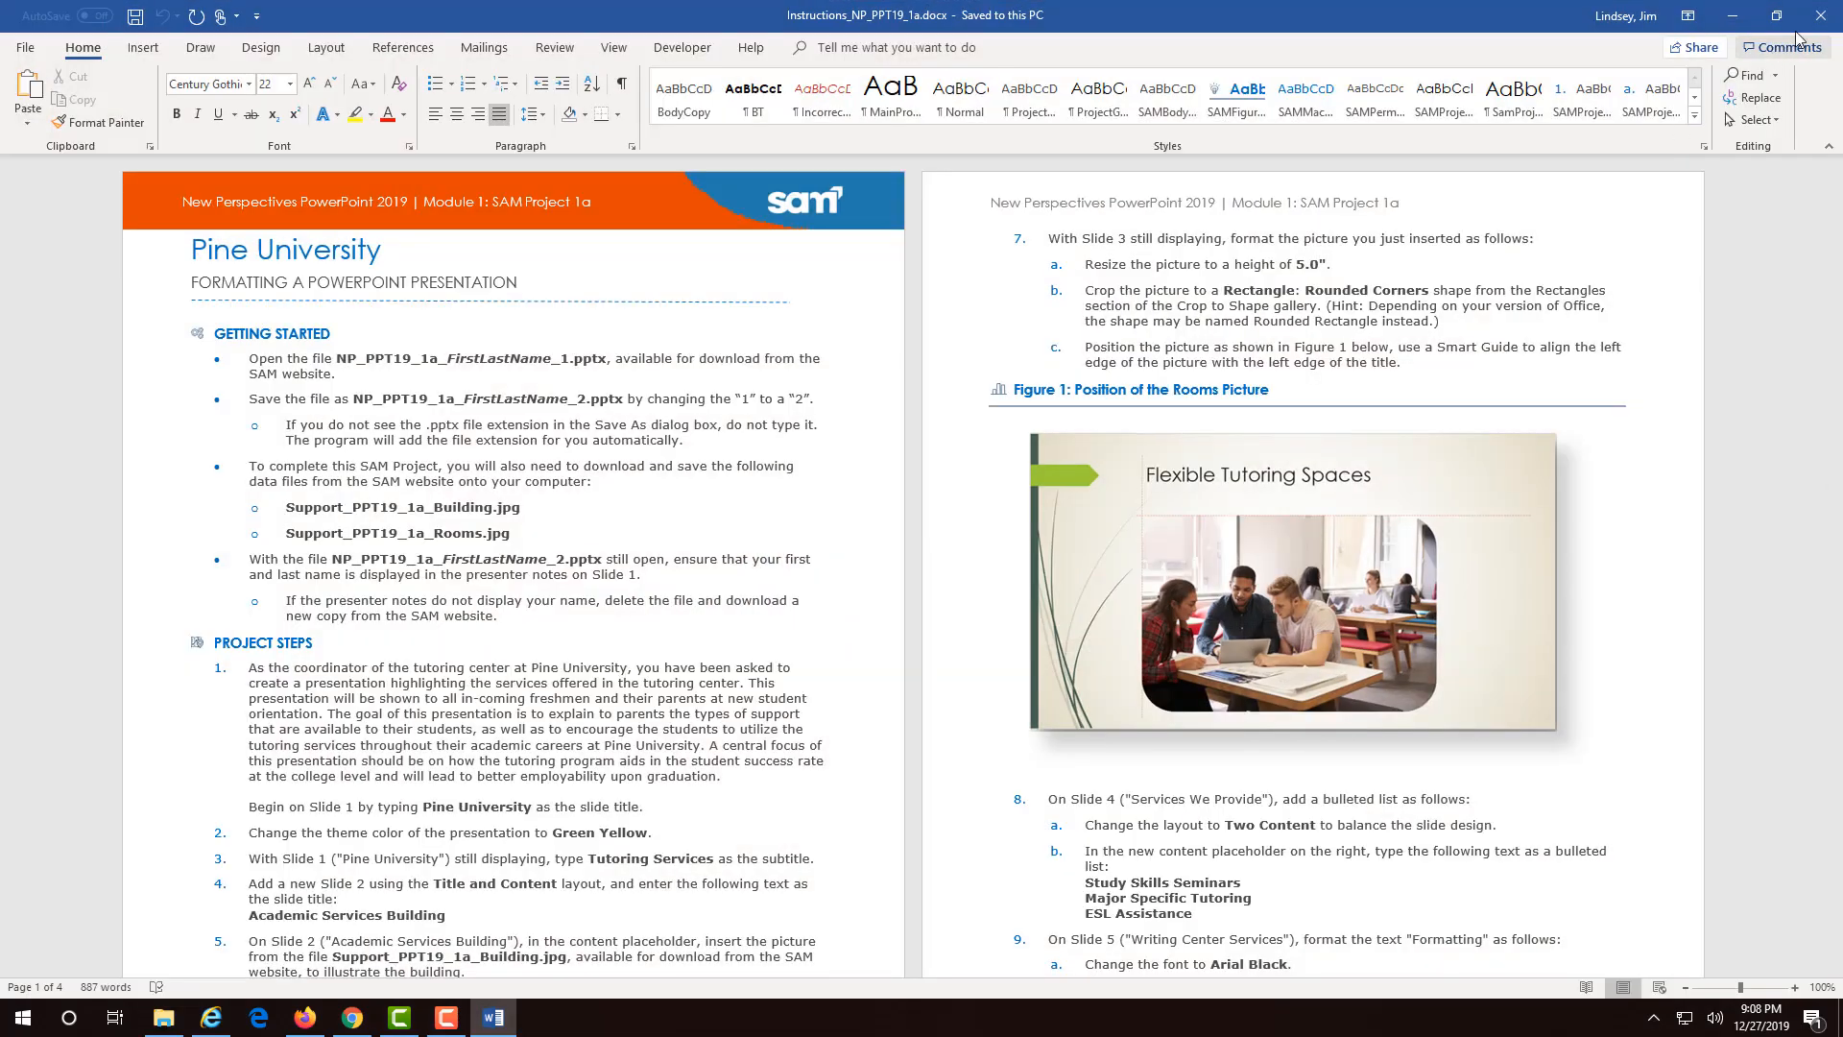
pyautogui.click(1820, 11)
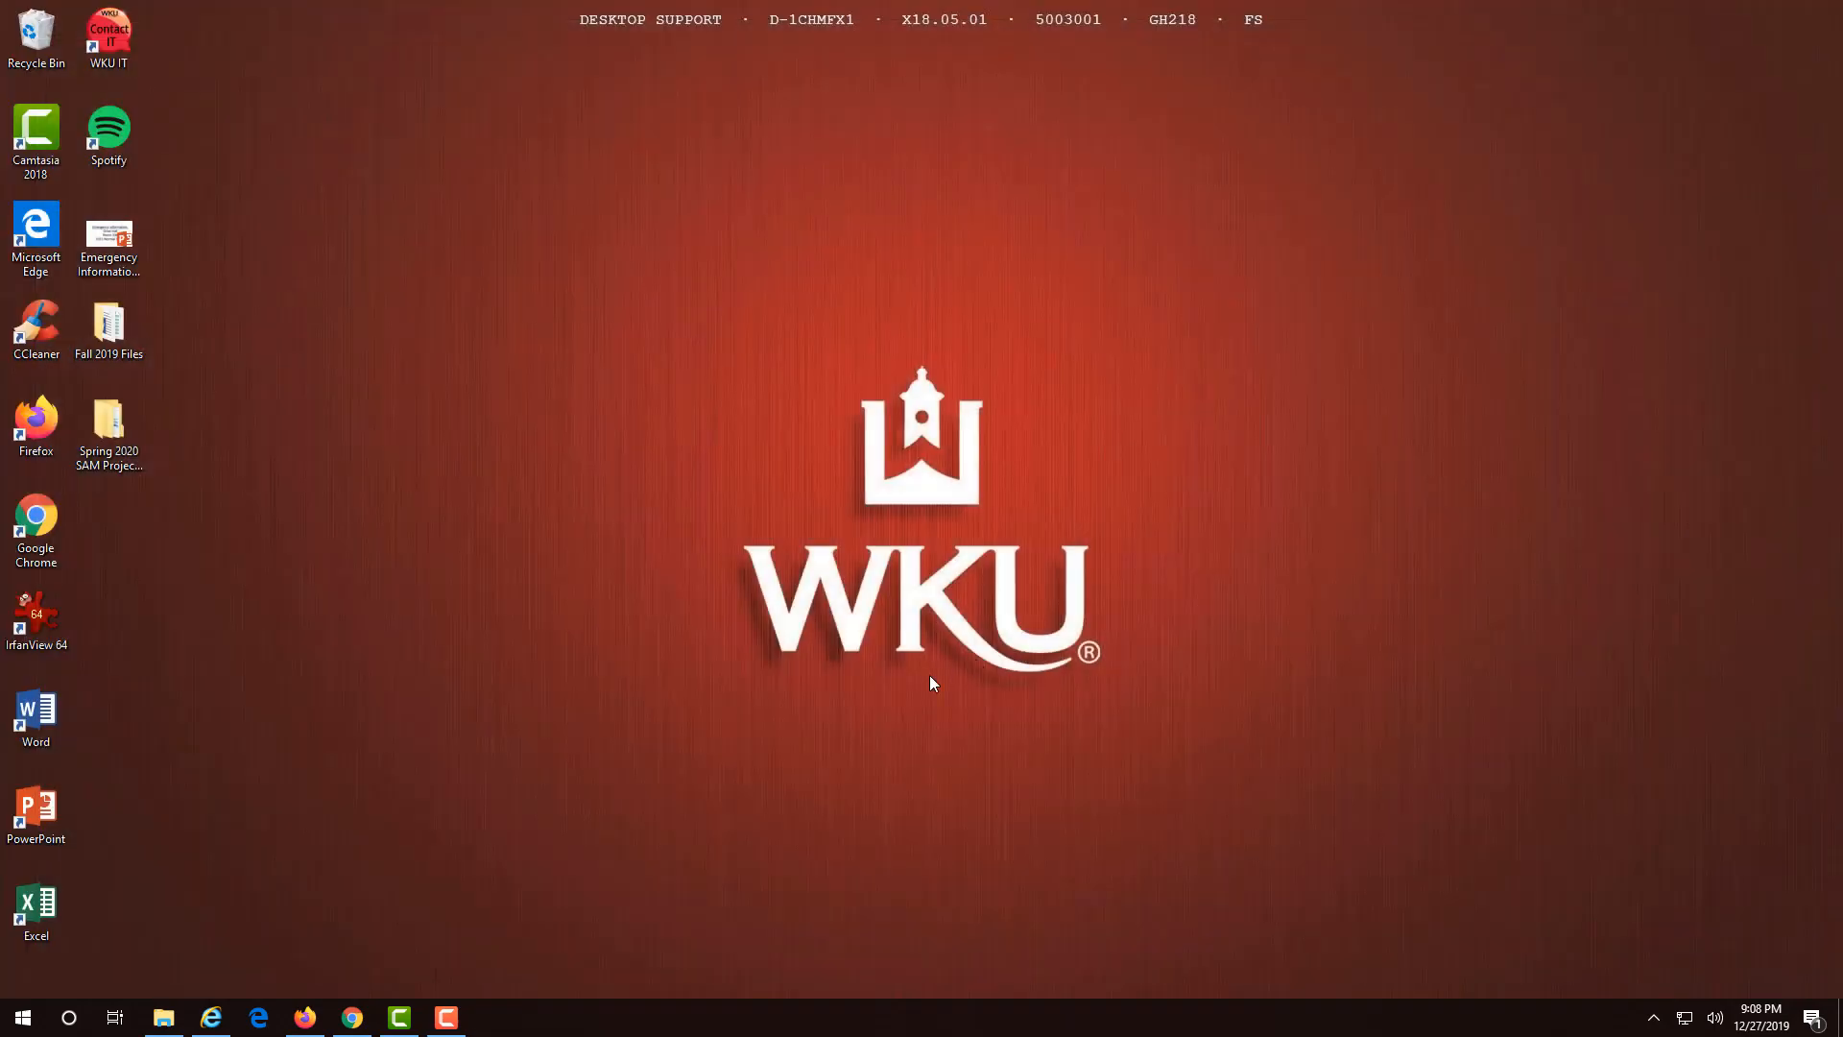
pyautogui.click(353, 1017)
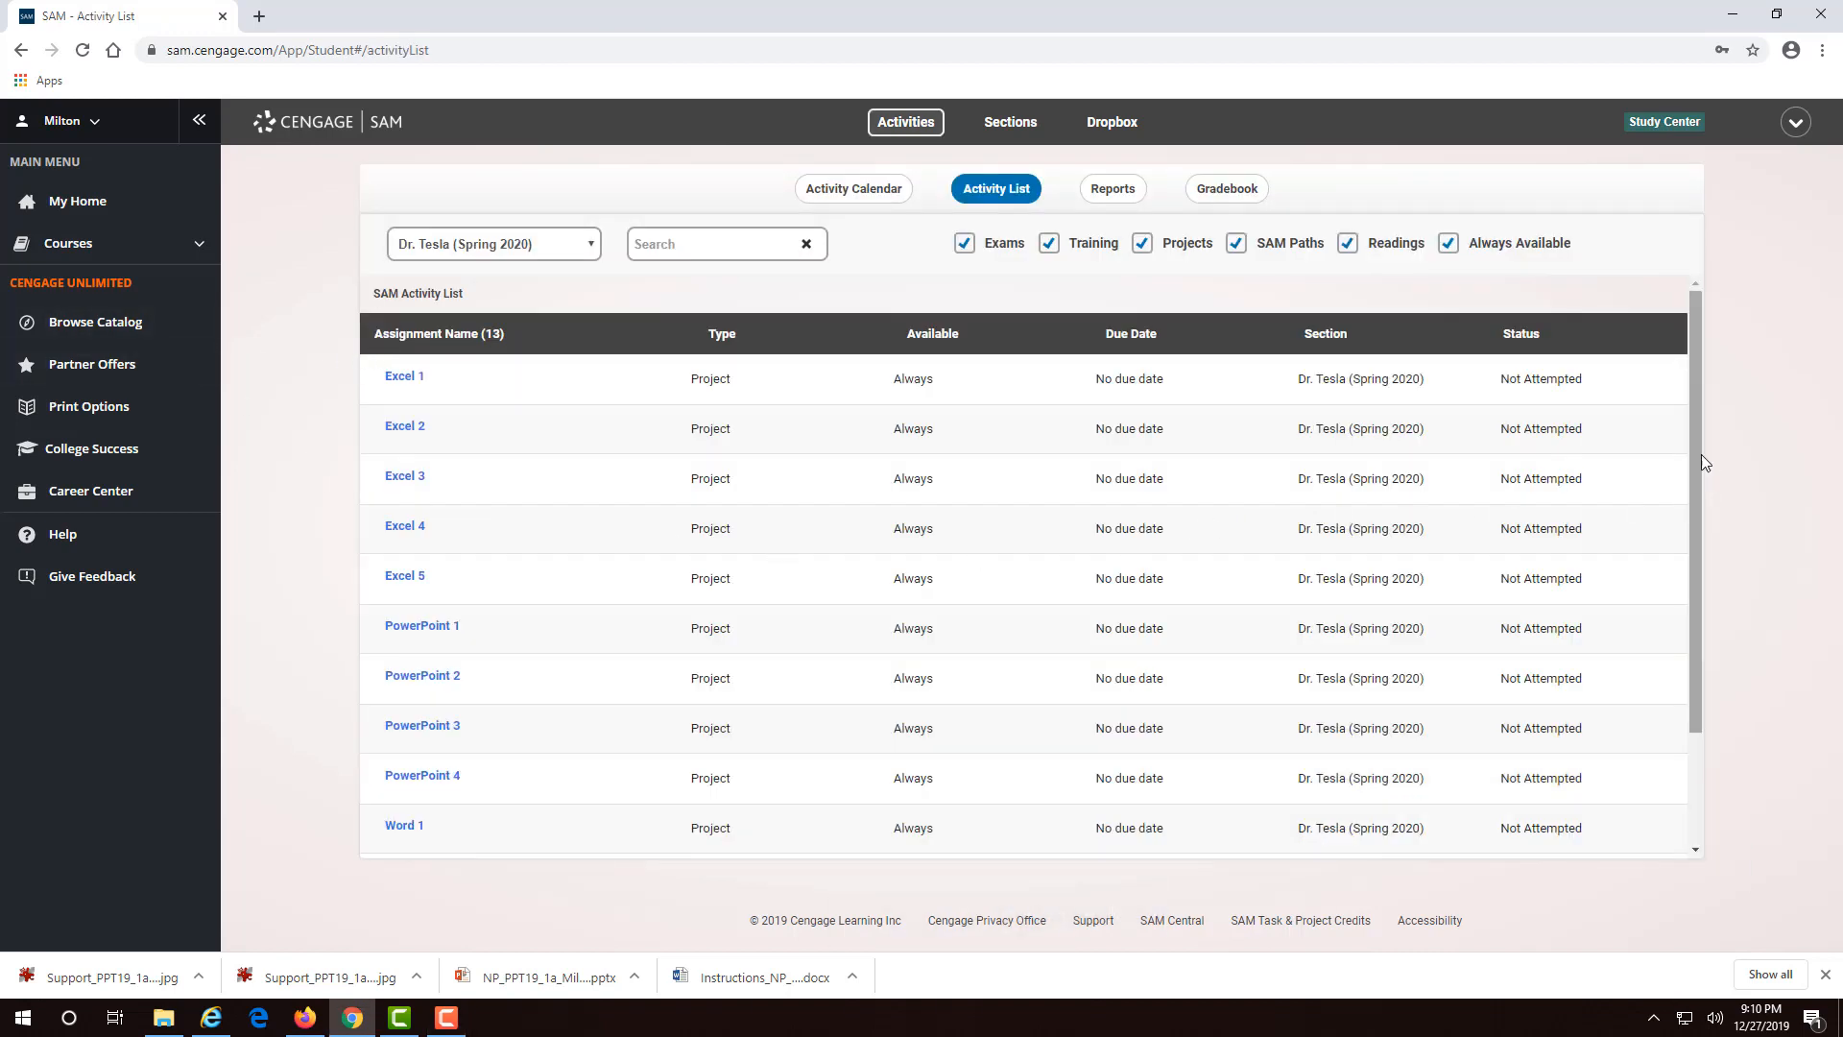
pyautogui.moveTo(1694, 480); pyautogui.dragTo(1699, 596)
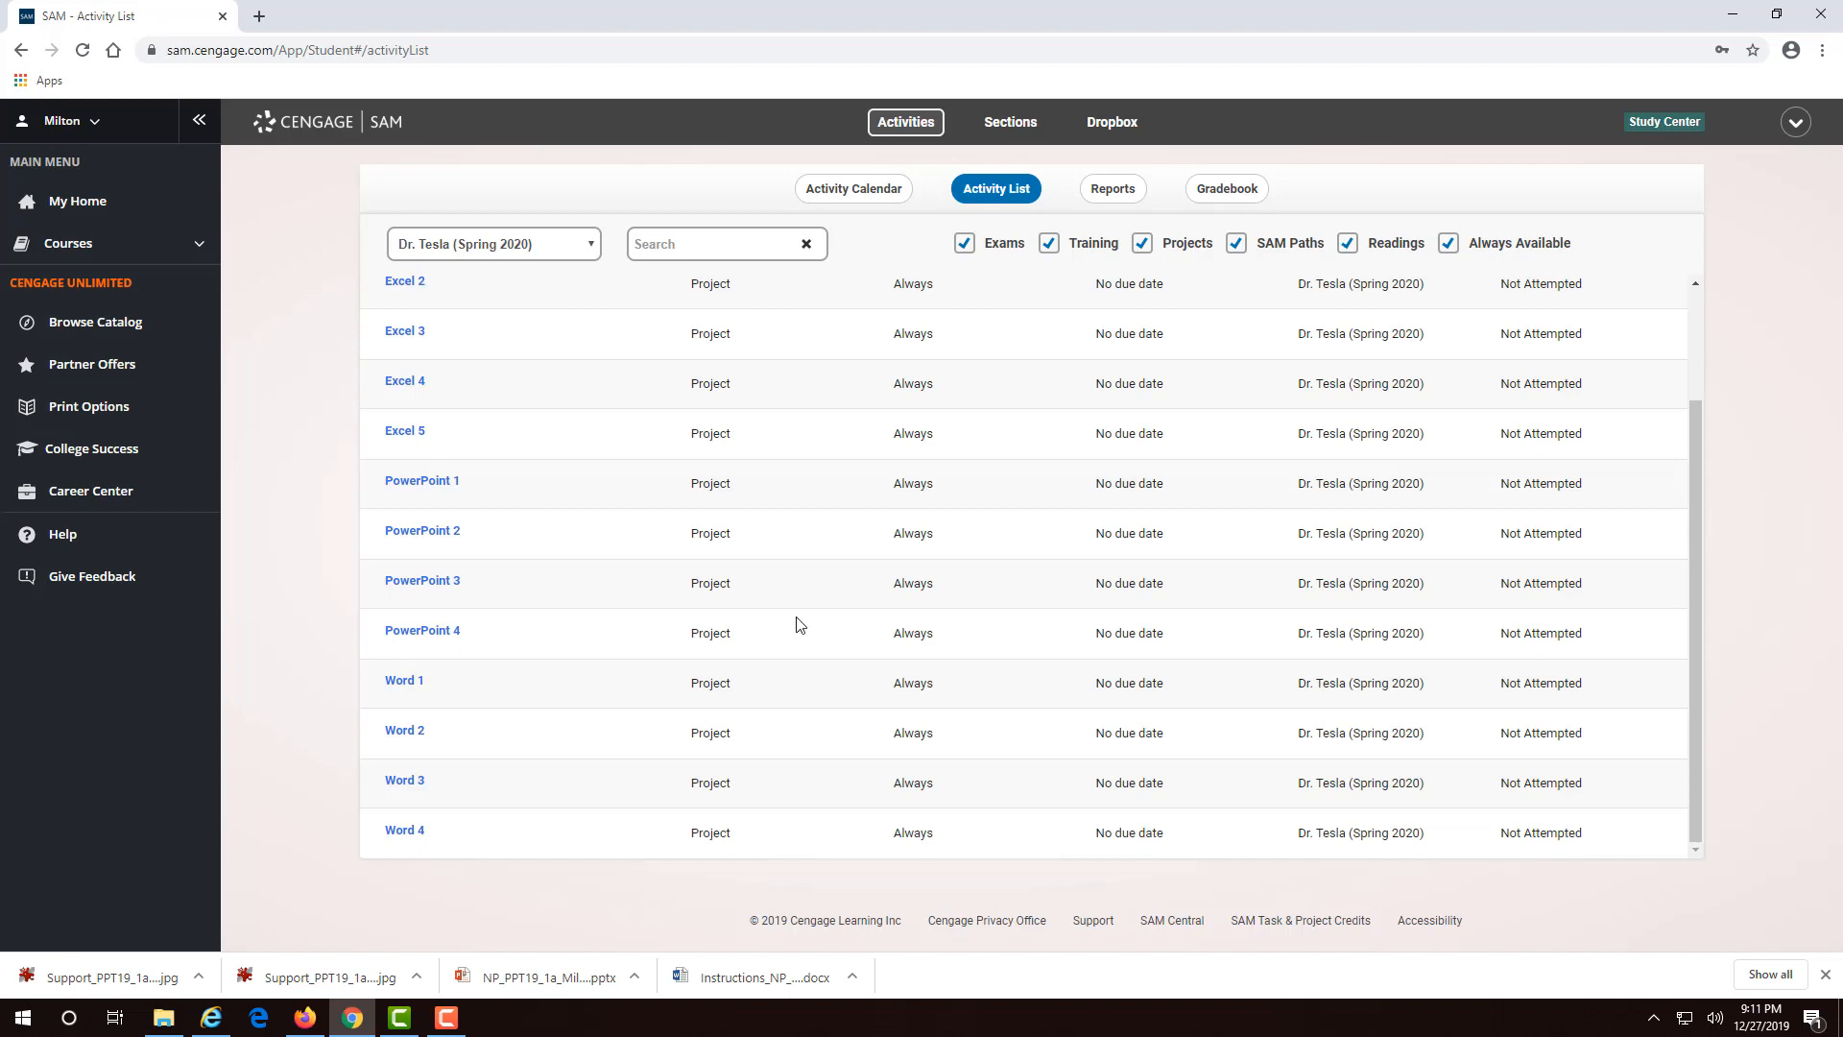
pyautogui.scroll(1, 1688, 499)
pyautogui.scroll(1, 1685, 482)
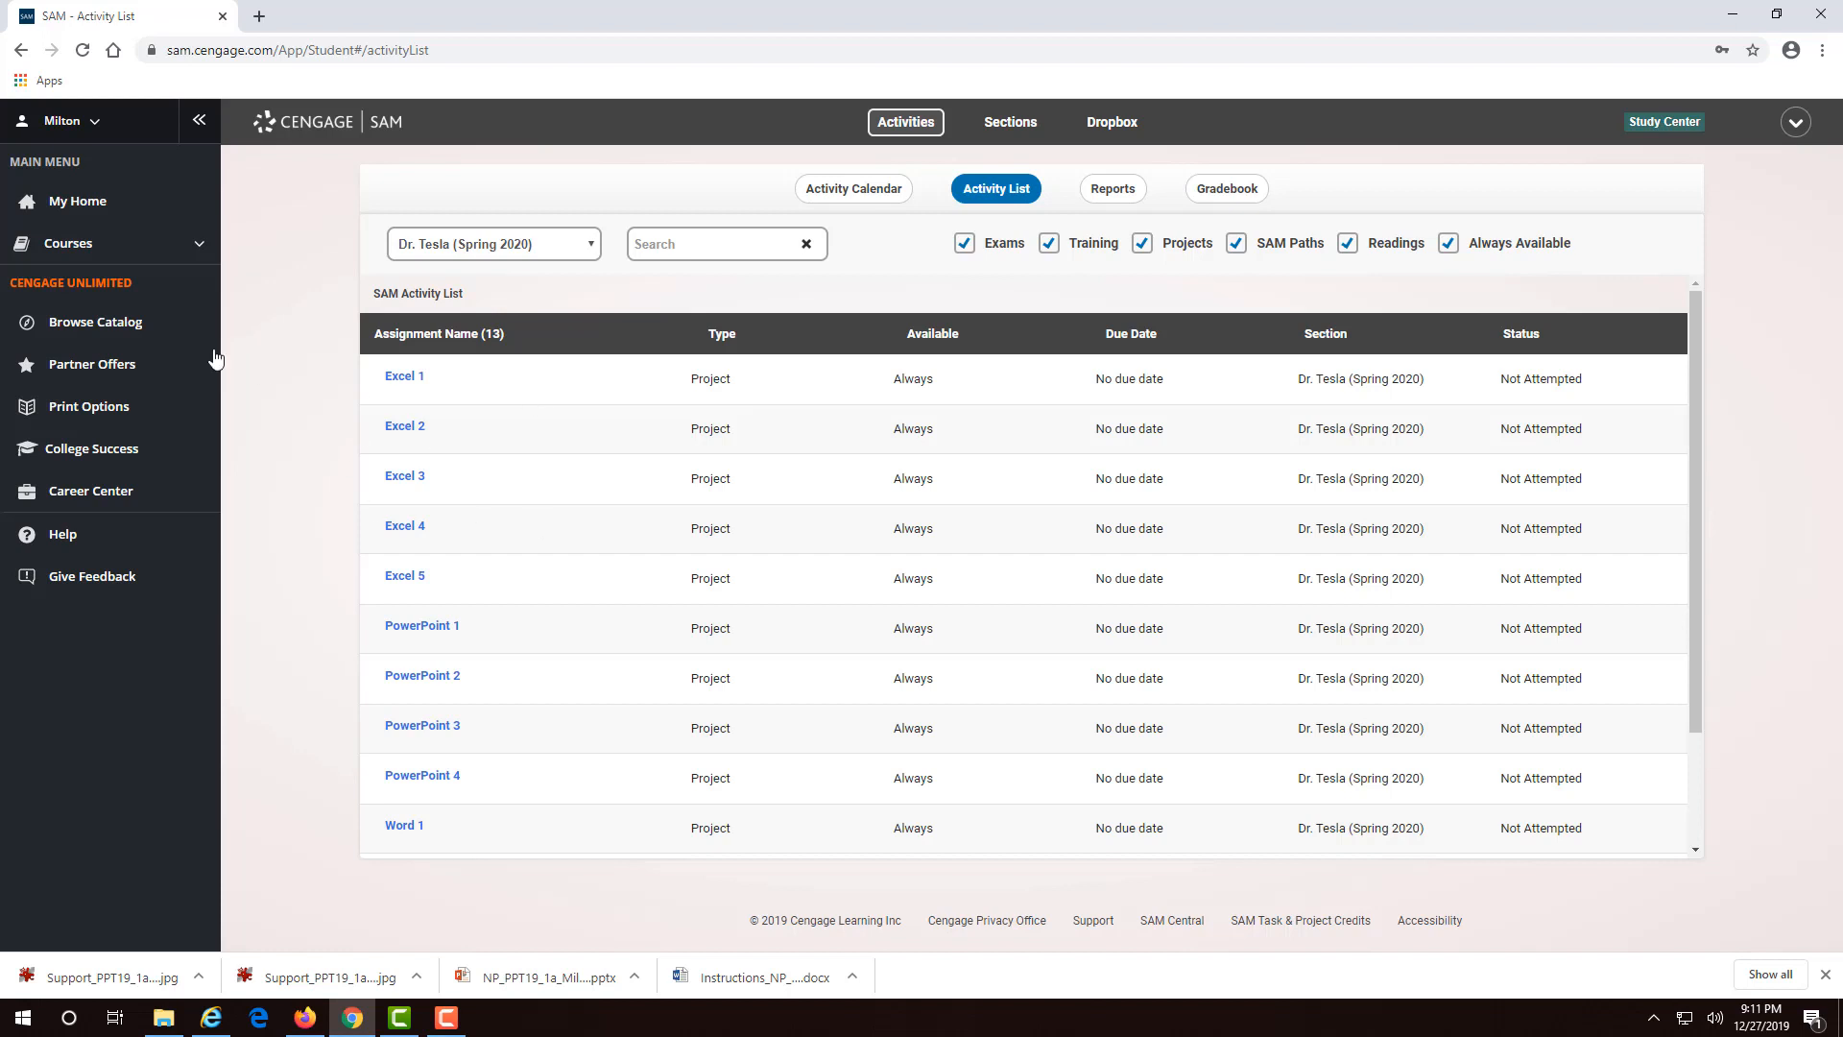
# - Sign out of SAM and autofill the saved account username on the login page
pyautogui.click(60, 123)
pyautogui.click(91, 365)
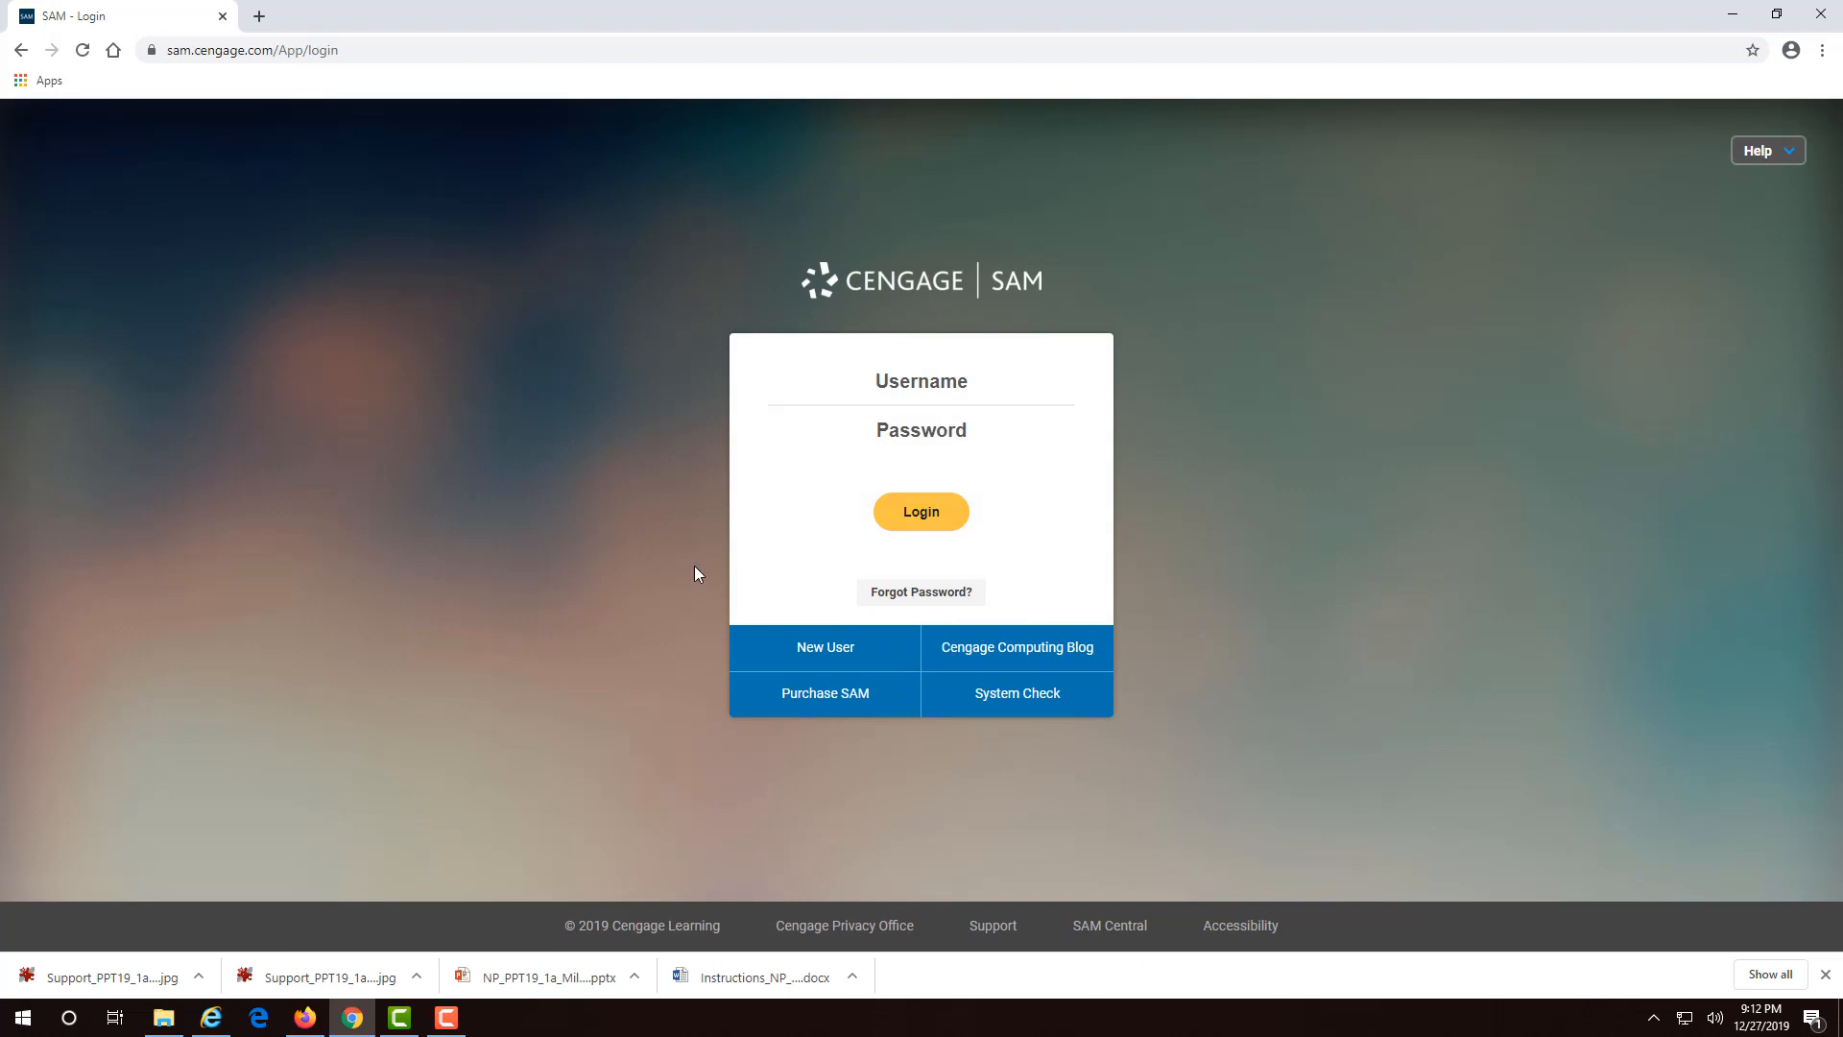
pyautogui.click(864, 393)
pyautogui.click(864, 432)
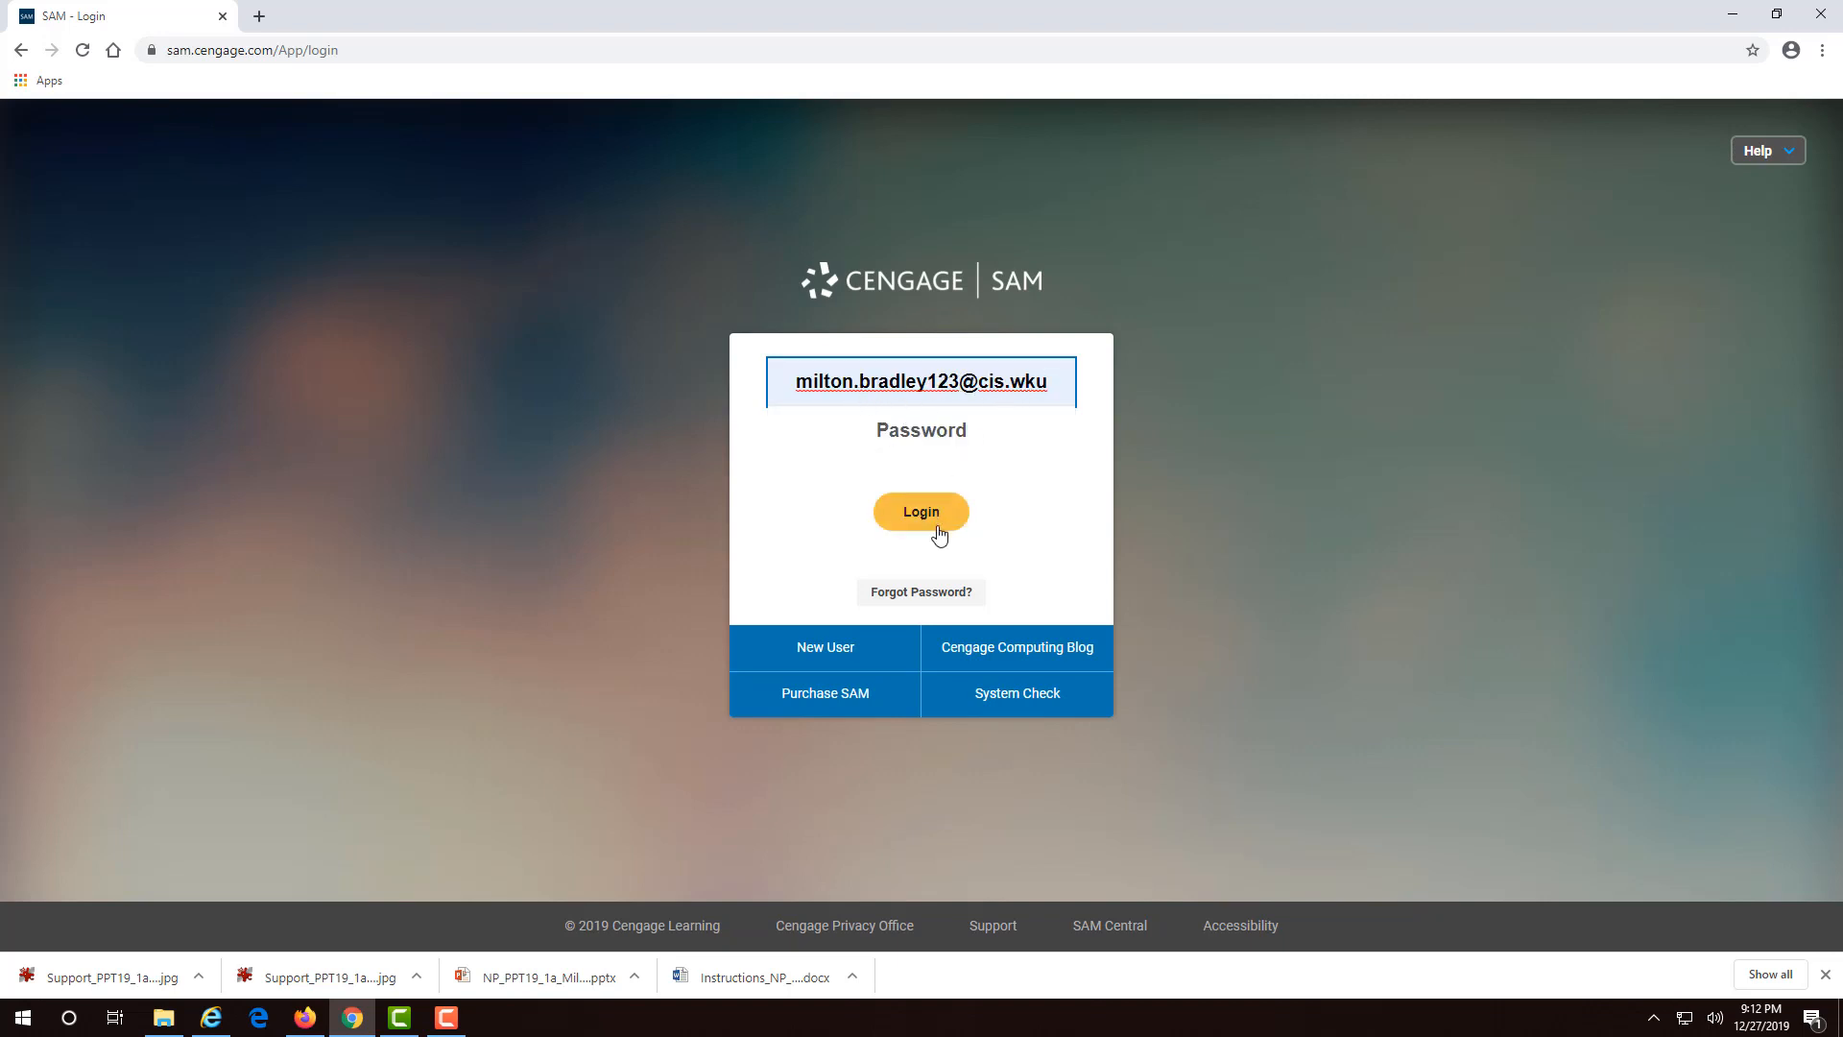
pyautogui.click(929, 596)
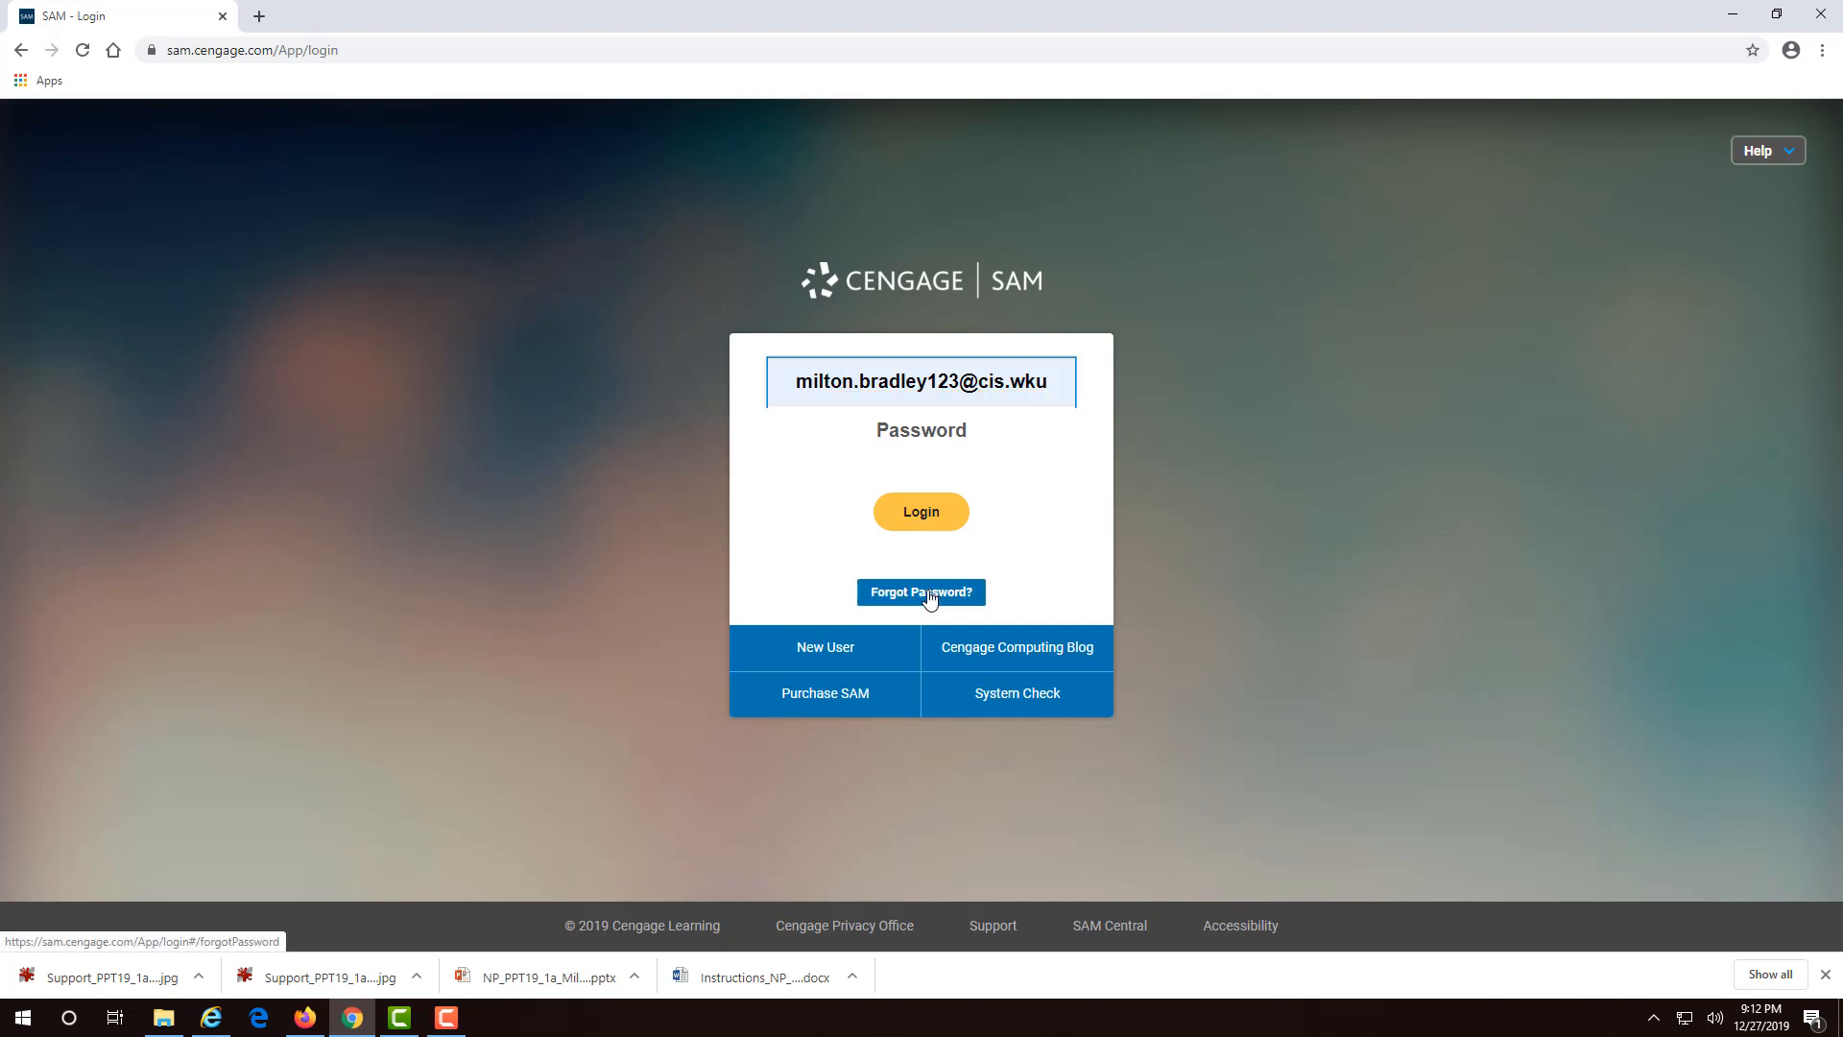
# - Submit the account's user name for password recovery, correcting it by inserting 123 before the @
pyautogui.click(851, 515)
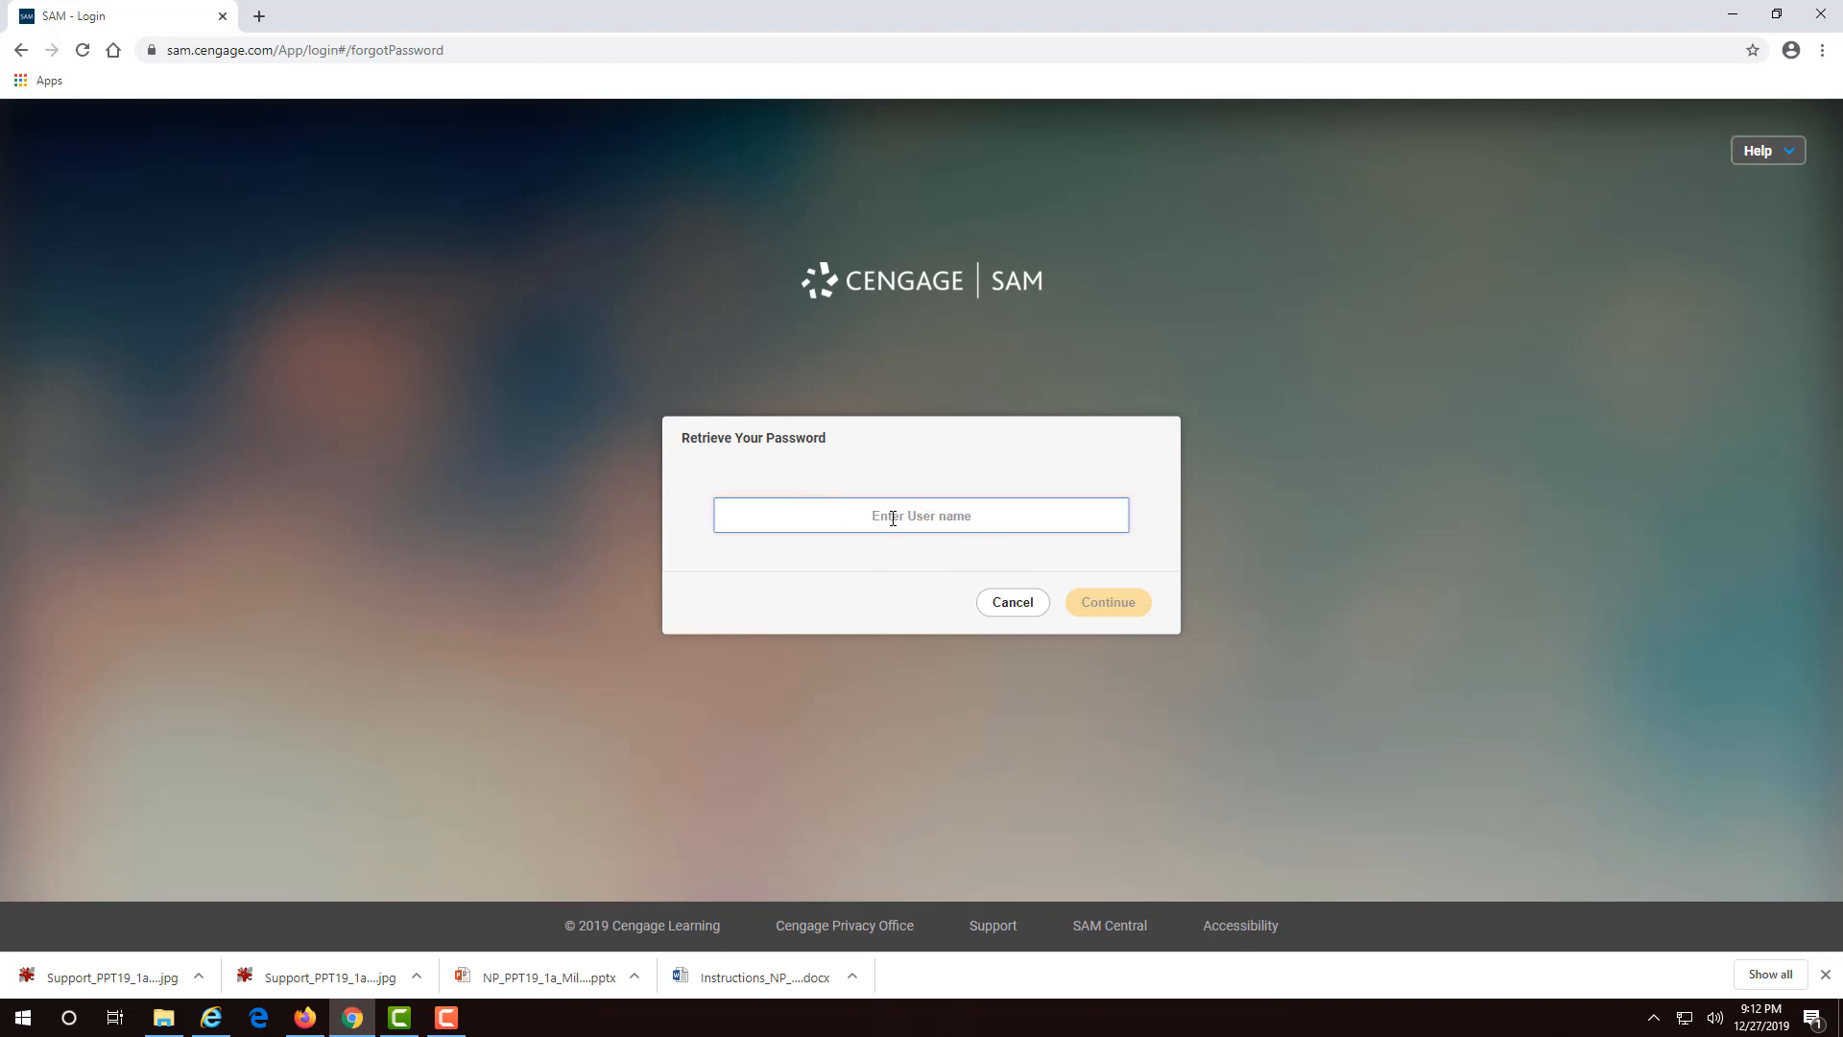
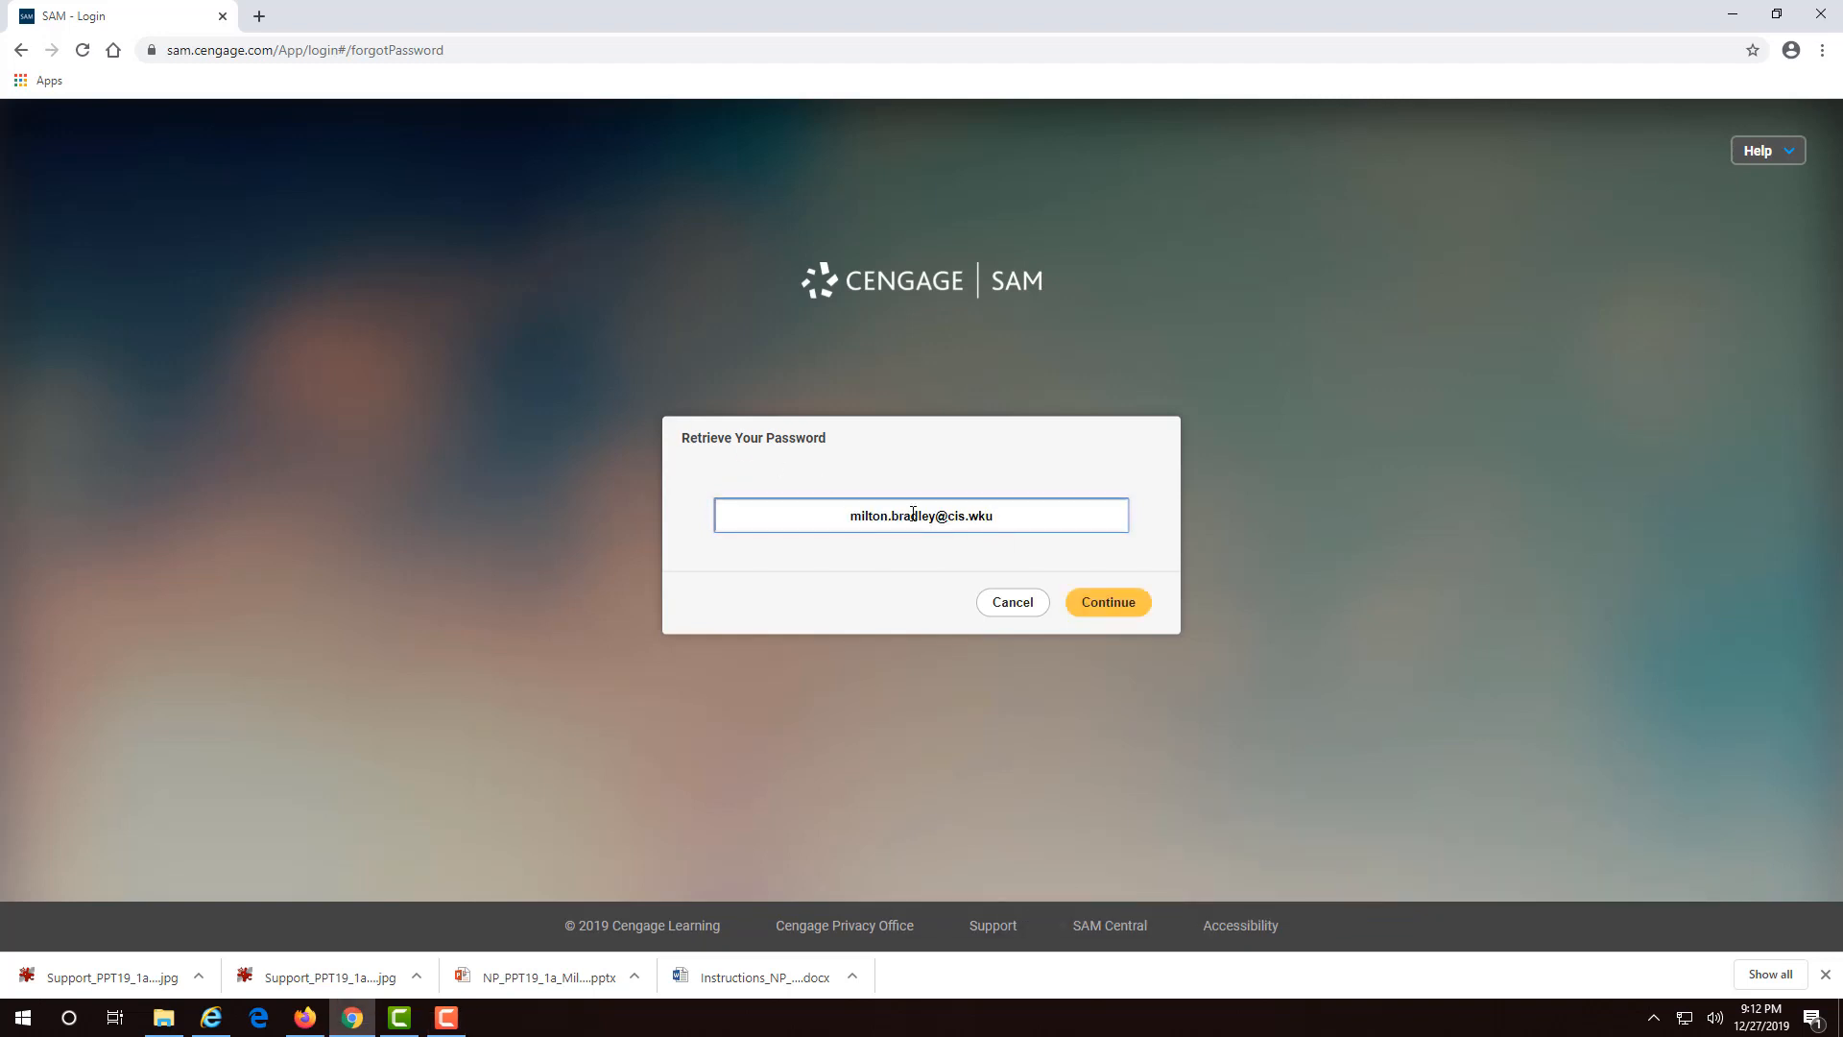
pyautogui.click(1090, 604)
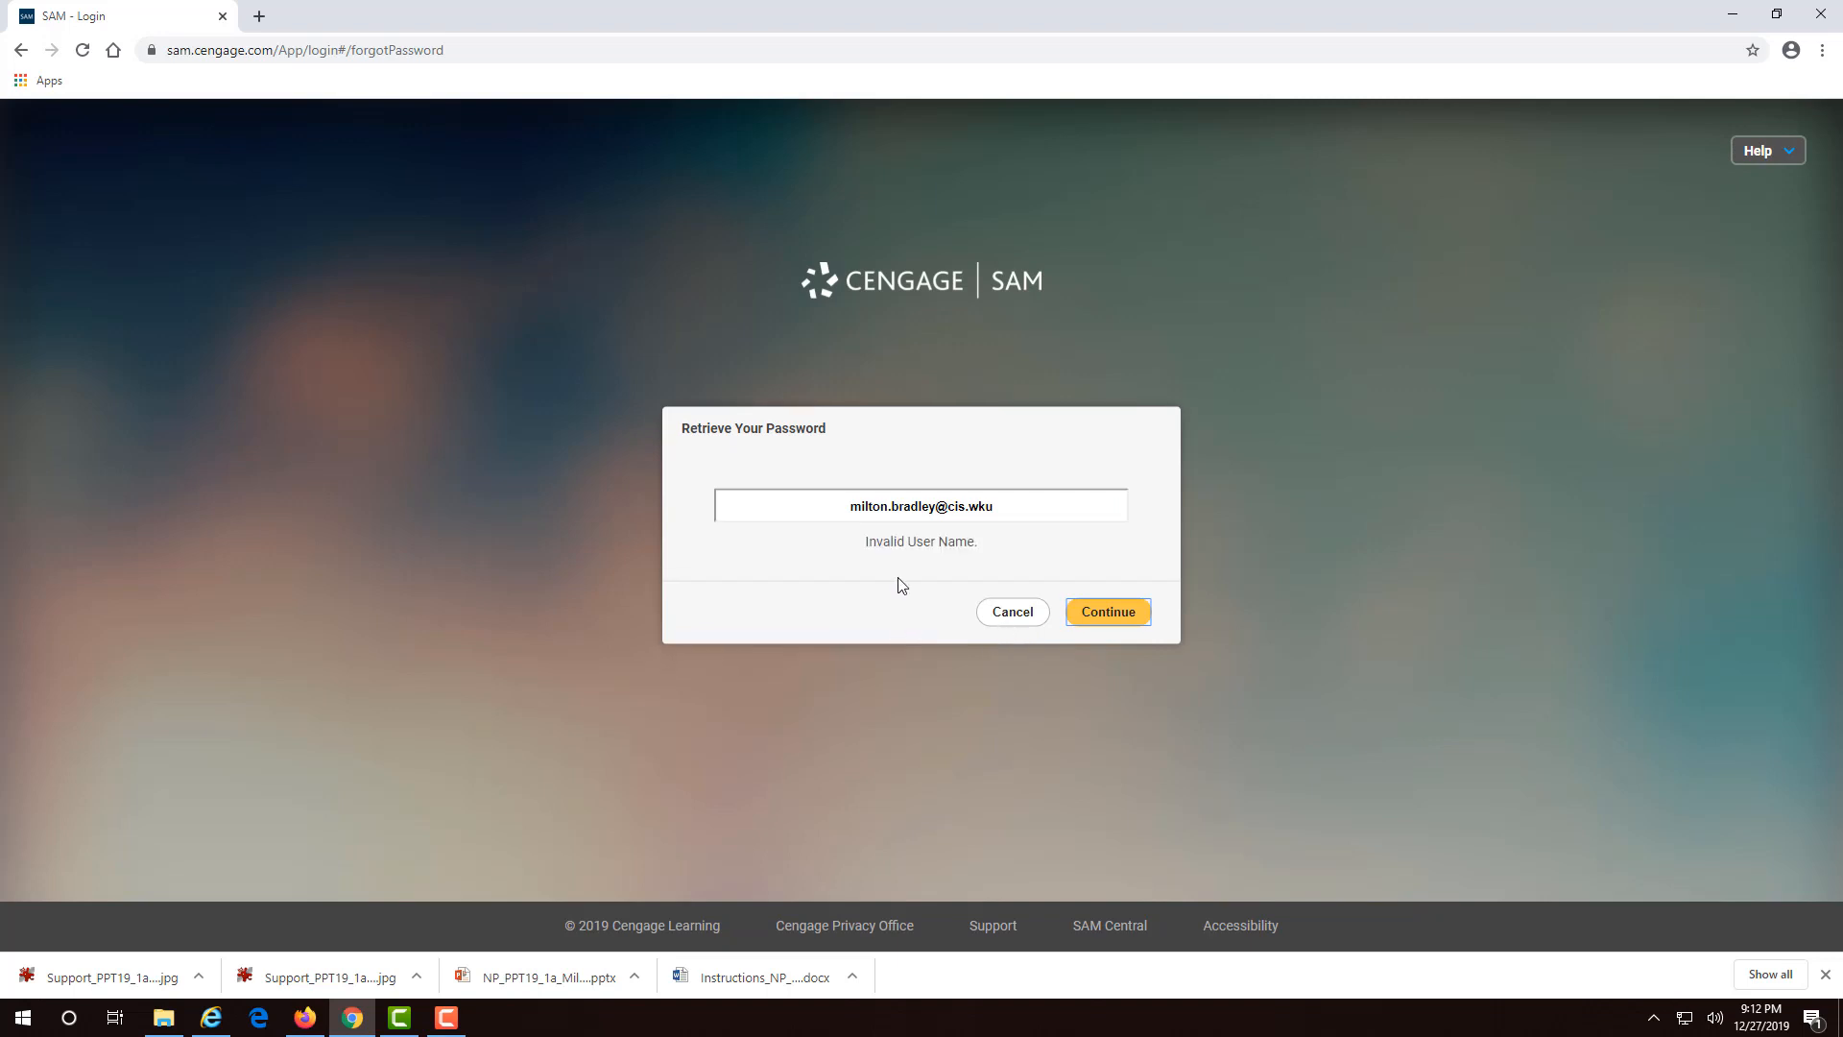
pyautogui.click(984, 507)
pyautogui.click(941, 506)
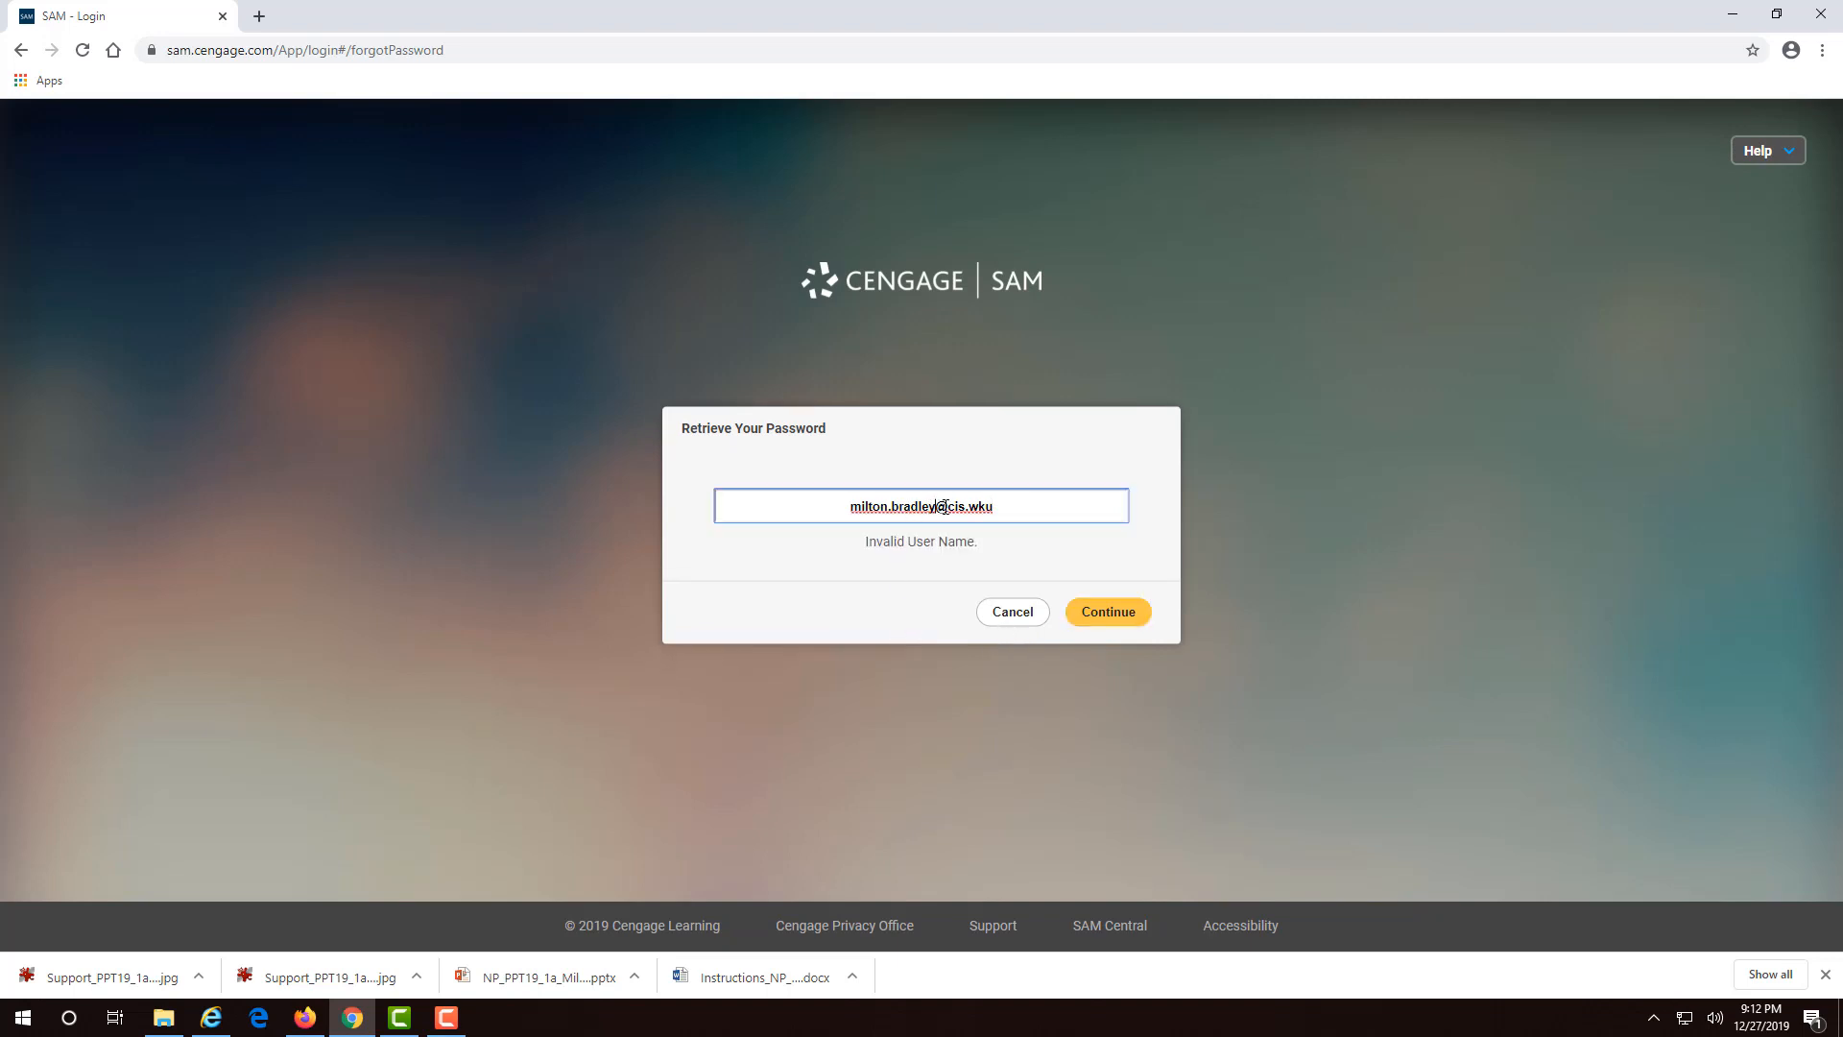
pyautogui.write('123')
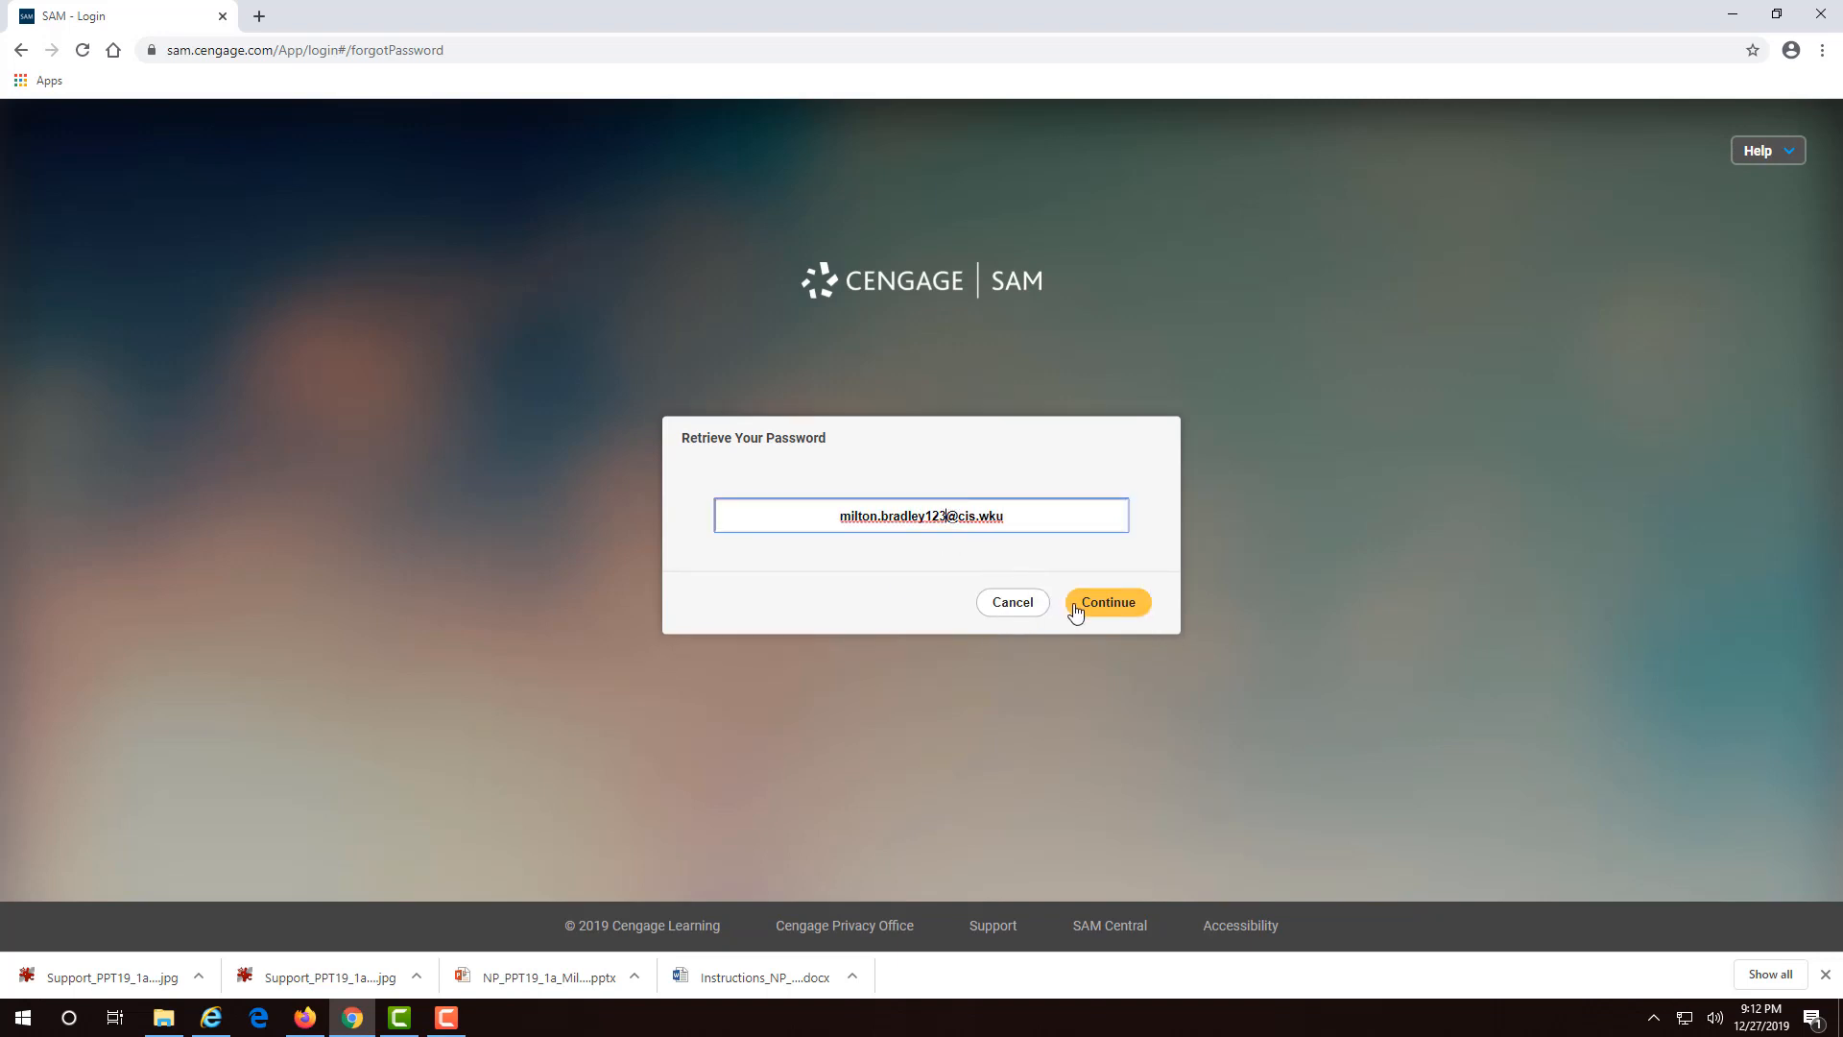
pyautogui.click(1080, 605)
# - Answer the security question and close the Check Your Email confirmation
pyautogui.click(916, 541)
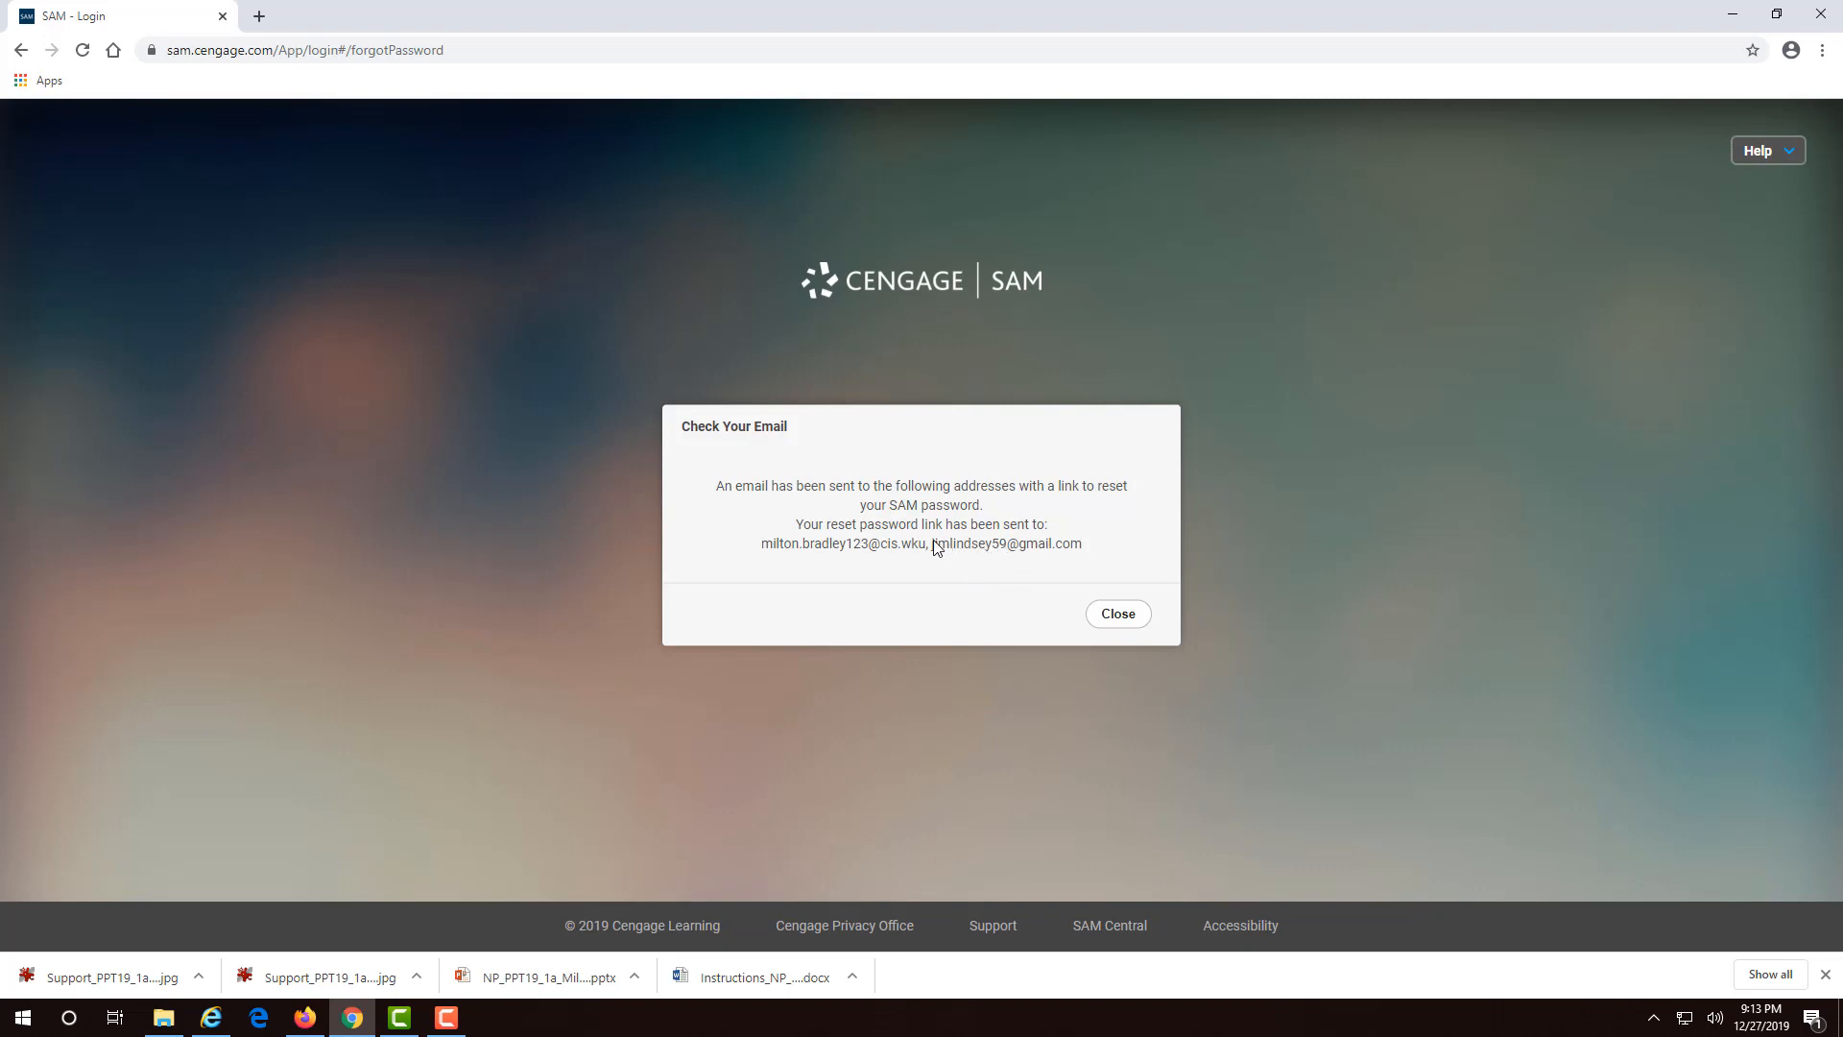
pyautogui.moveTo(934, 545); pyautogui.dragTo(1082, 551)
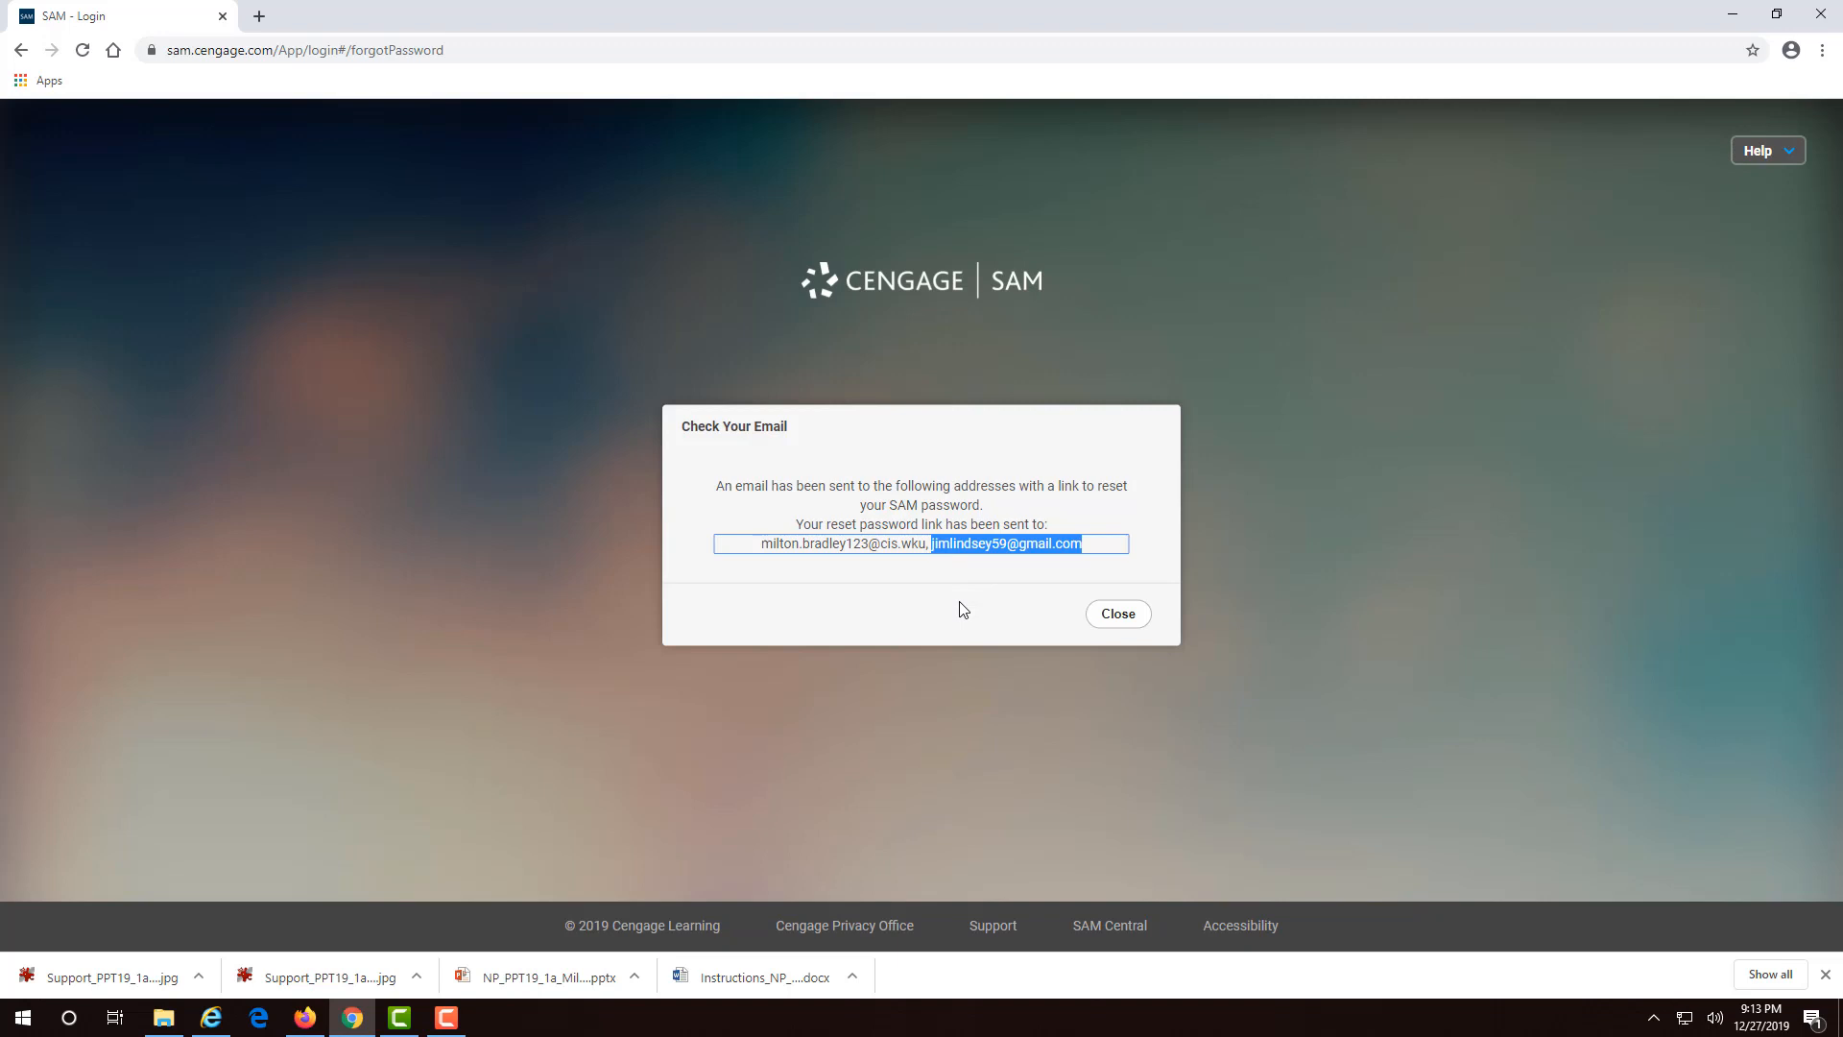
pyautogui.click(1105, 622)
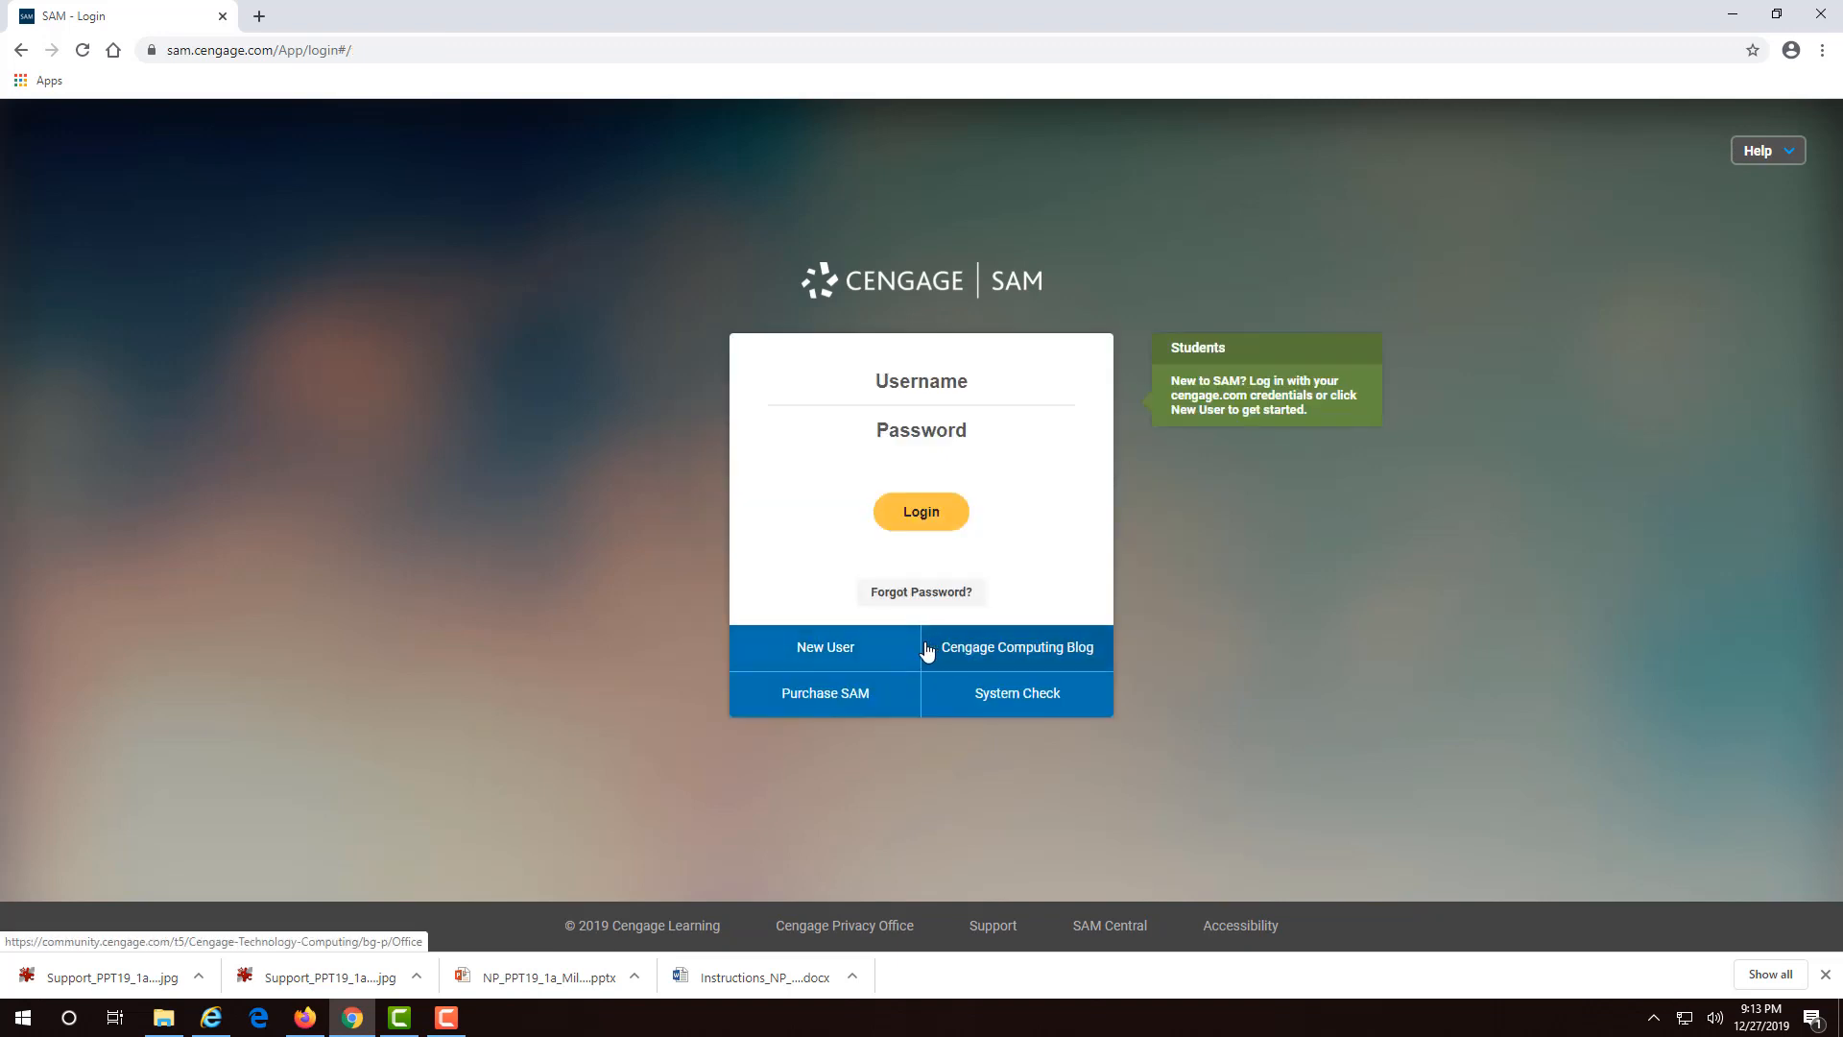